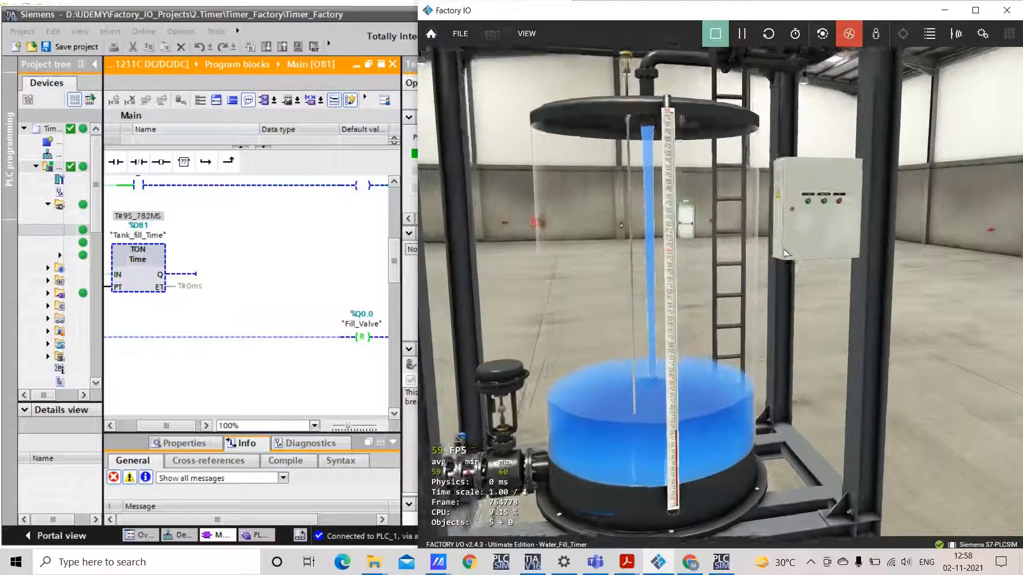
Start a fill cycle of the water tank from its control box in the running Factory IO scene.
scroll(786, 254, down, 2)
scroll(786, 253, down, 3)
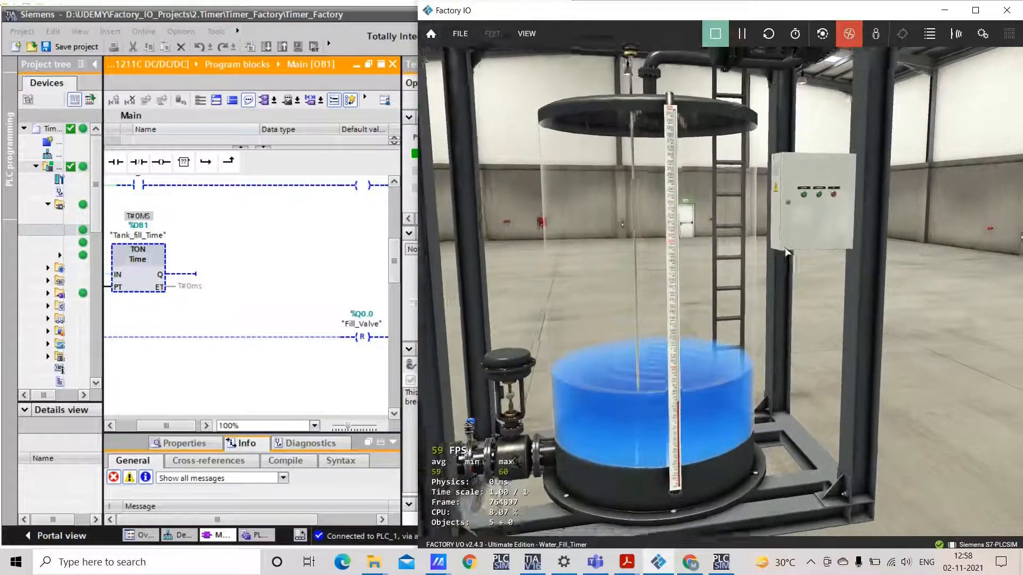
click(794, 211)
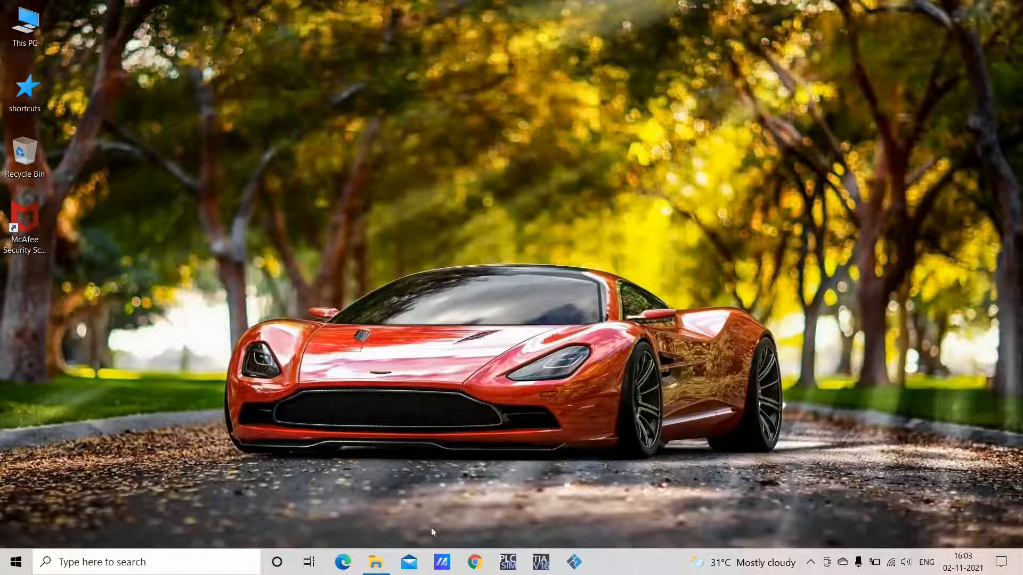
Open the FactoryIO_Template_S7-1200_V15_V16 project from the RECORDINGS_NEW folder in TIA Portal and switch to the project view.
click(389, 563)
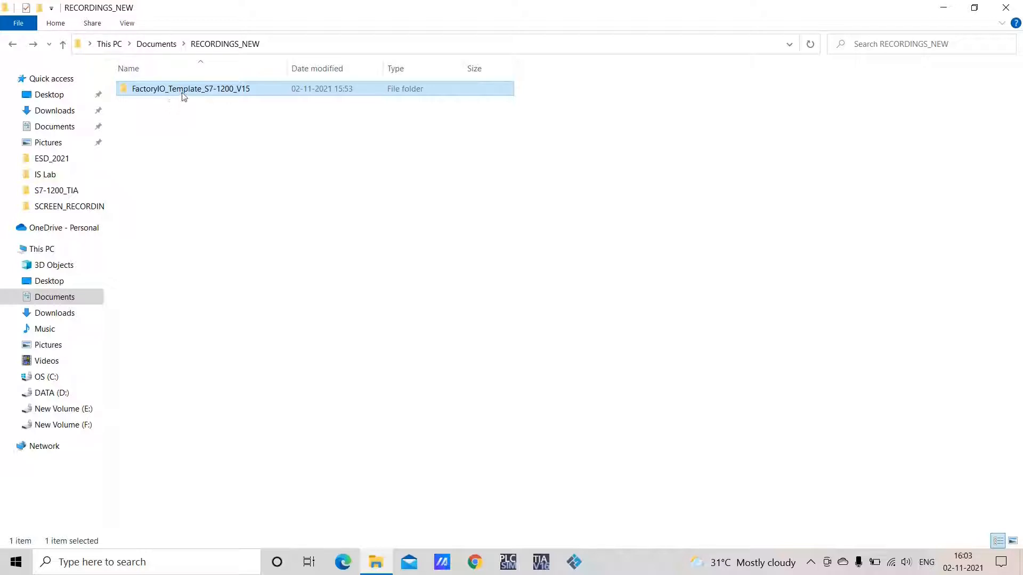
double_click(276, 96)
double_click(266, 104)
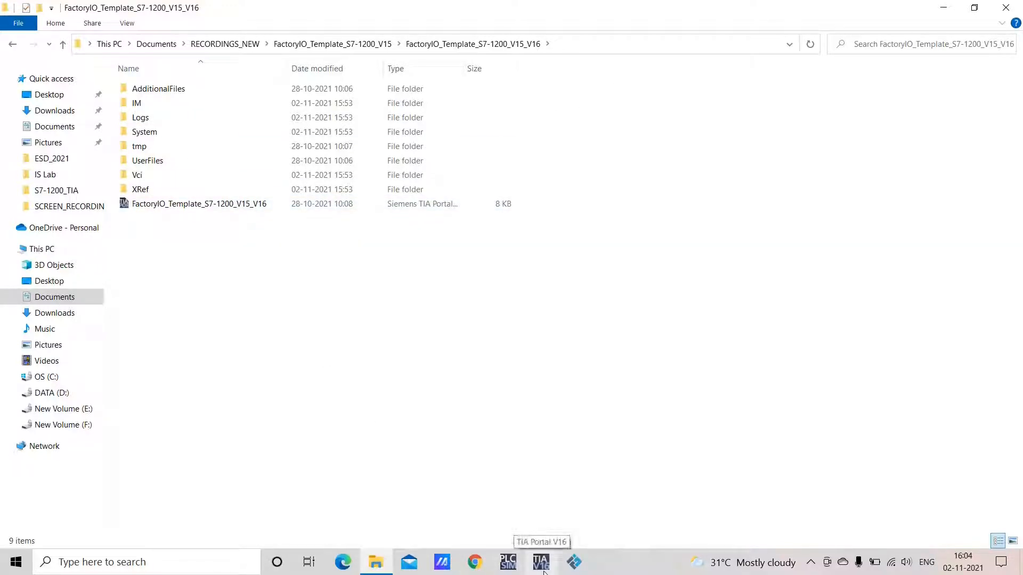
double_click(221, 208)
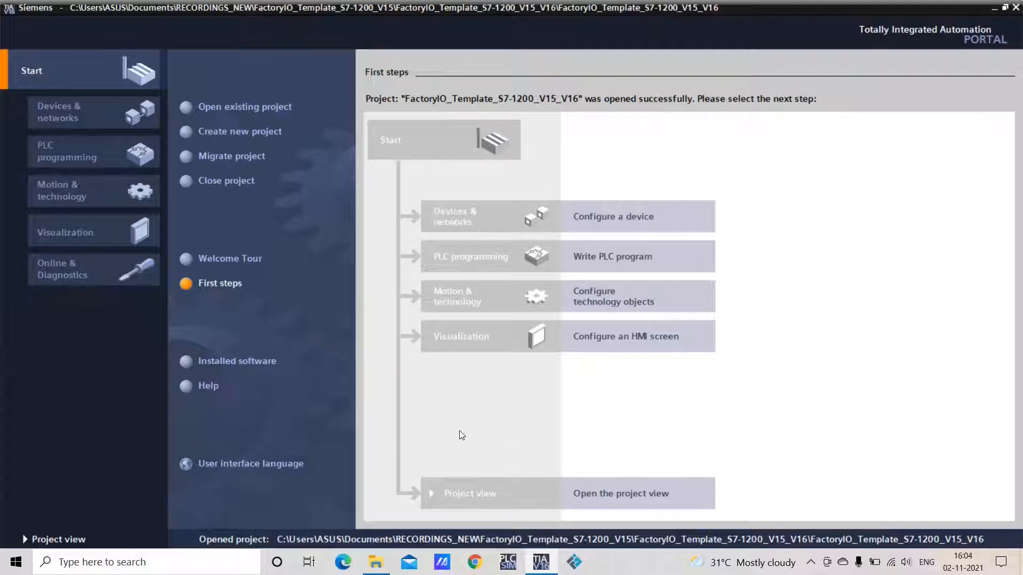
click(59, 540)
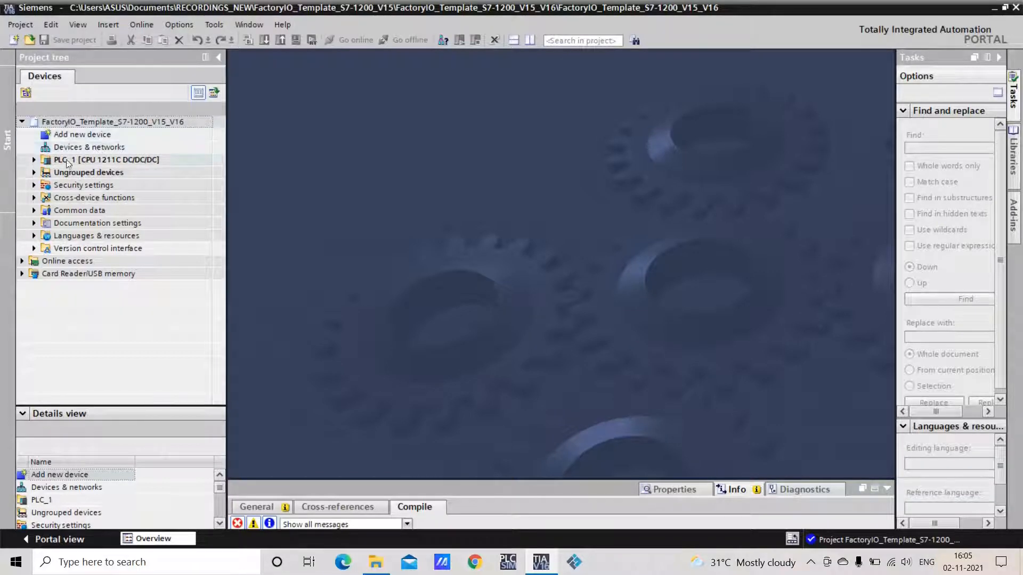
Open the device configuration of PLC_1 to inspect the CPU, and open its Main [OB1] program block.
click(33, 162)
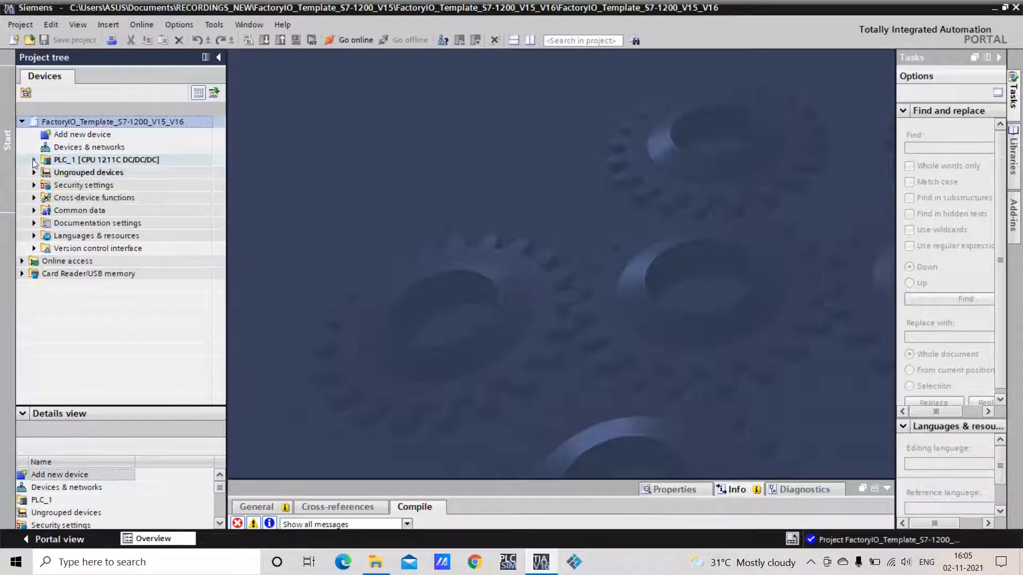
click(34, 160)
double_click(107, 174)
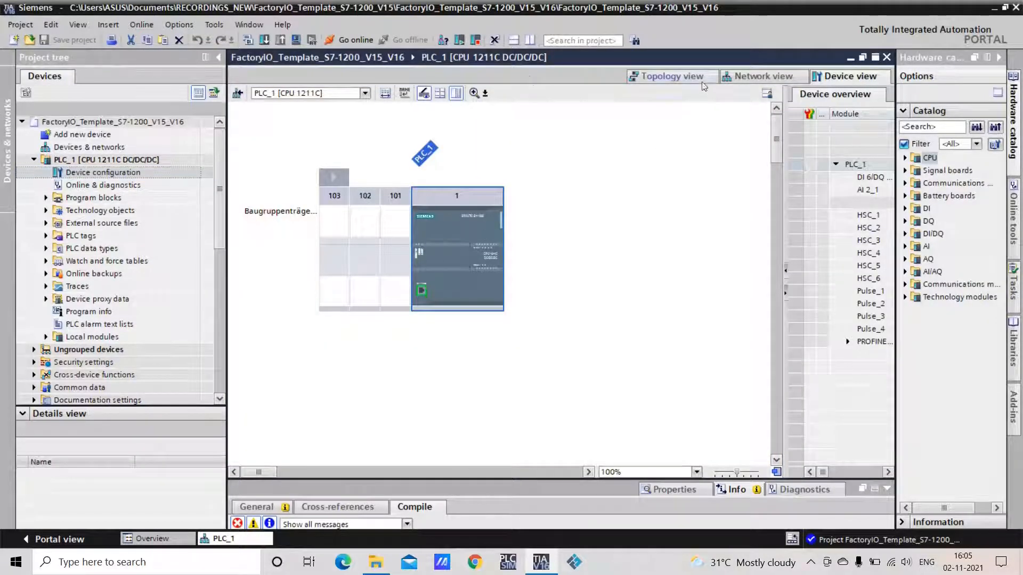
click(472, 93)
click(472, 93)
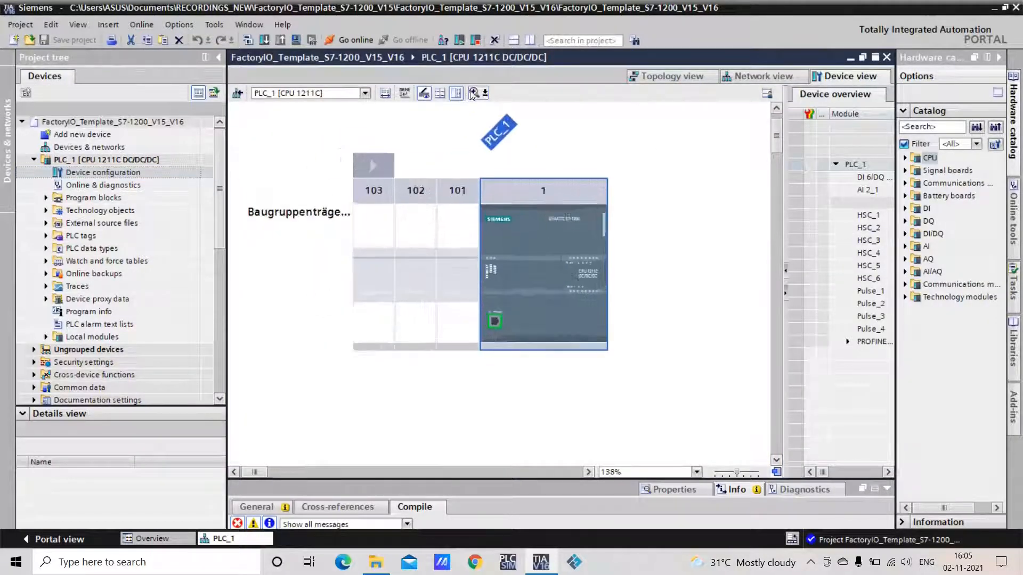
click(472, 94)
click(472, 93)
click(46, 197)
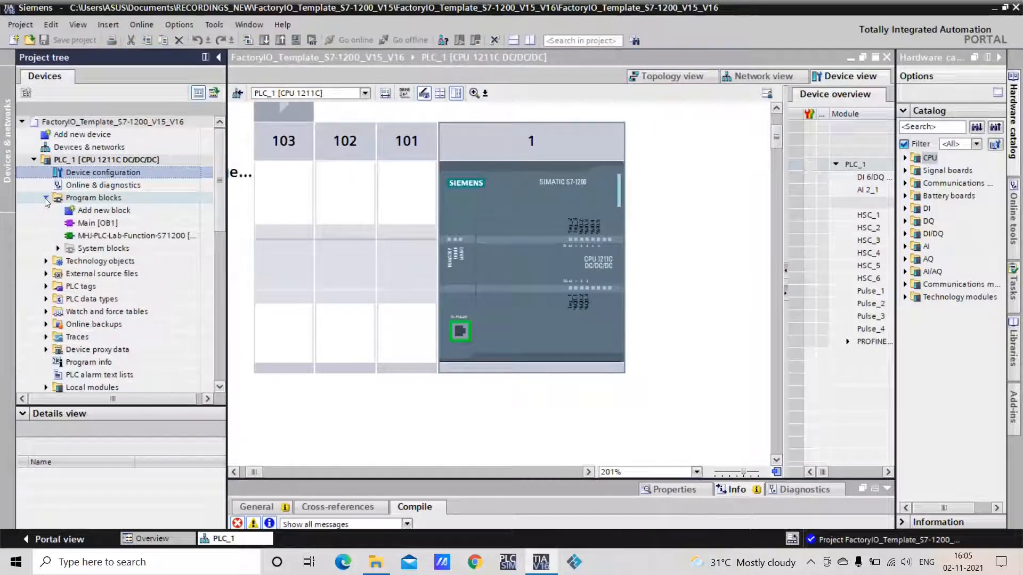
double_click(98, 224)
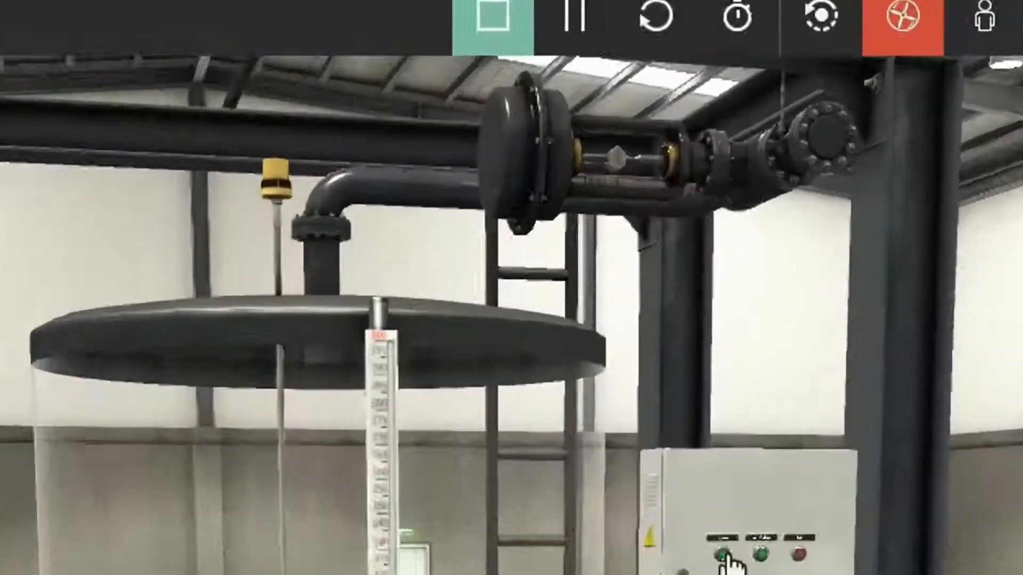
Test timed filling in the running Factory IO tank scene by starting two fill cycles and operating the red control-box switch.
click(786, 233)
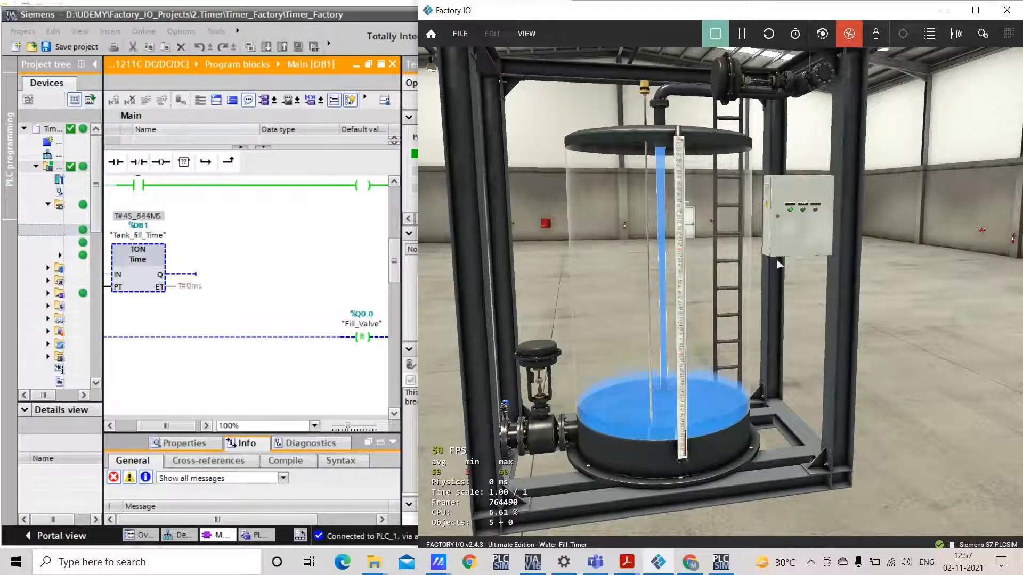
scroll(781, 258, up, 3)
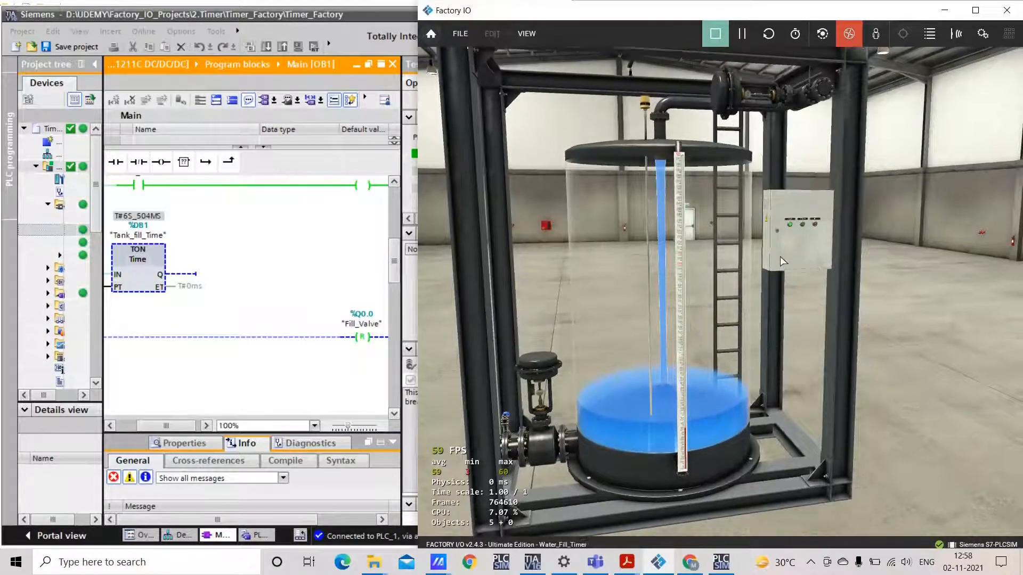
scroll(780, 257, down, 1)
scroll(781, 257, down, 2)
scroll(783, 251, up, 3)
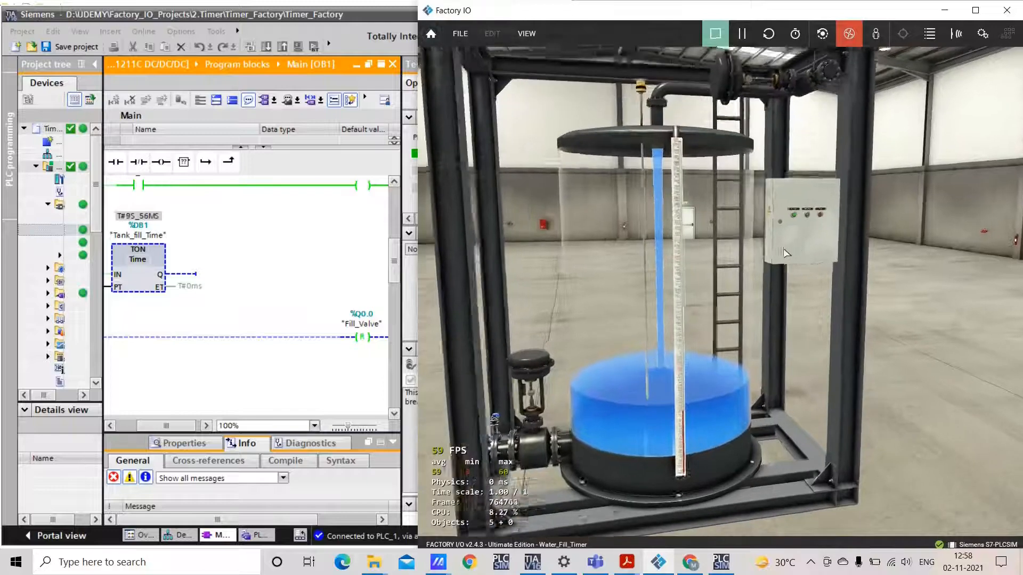
scroll(786, 253, up, 2)
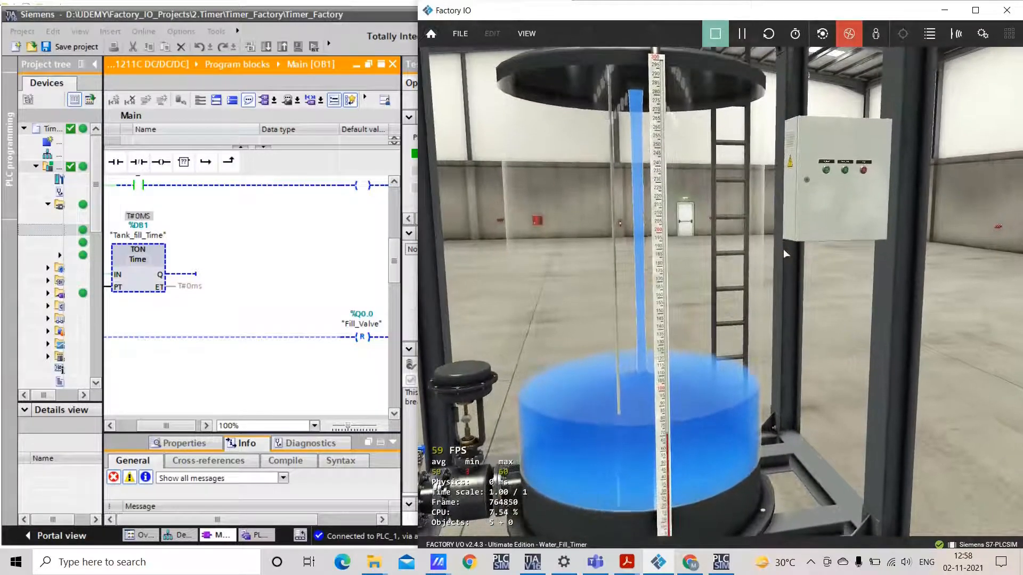
scroll(786, 255, down, 3)
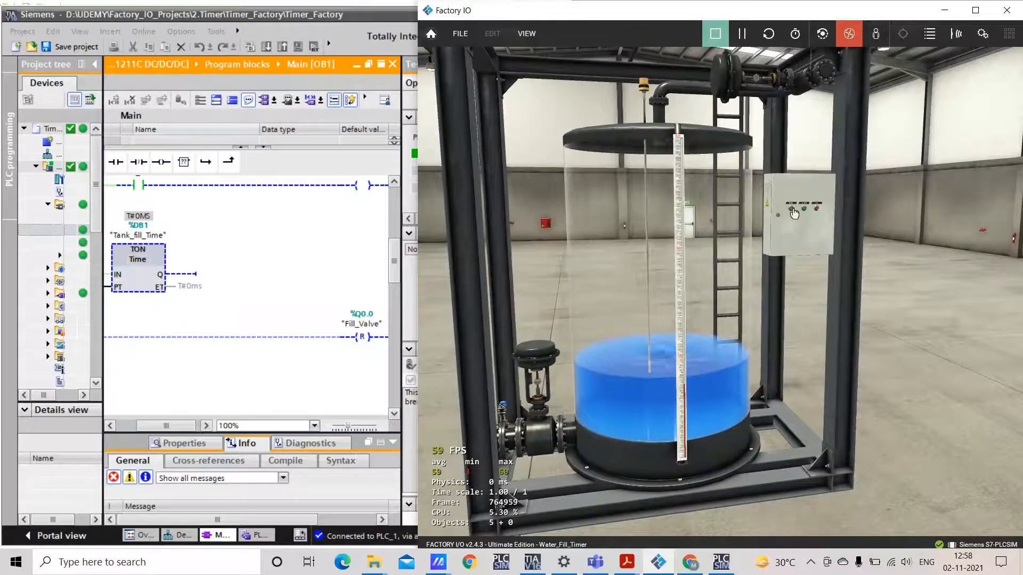
click(795, 213)
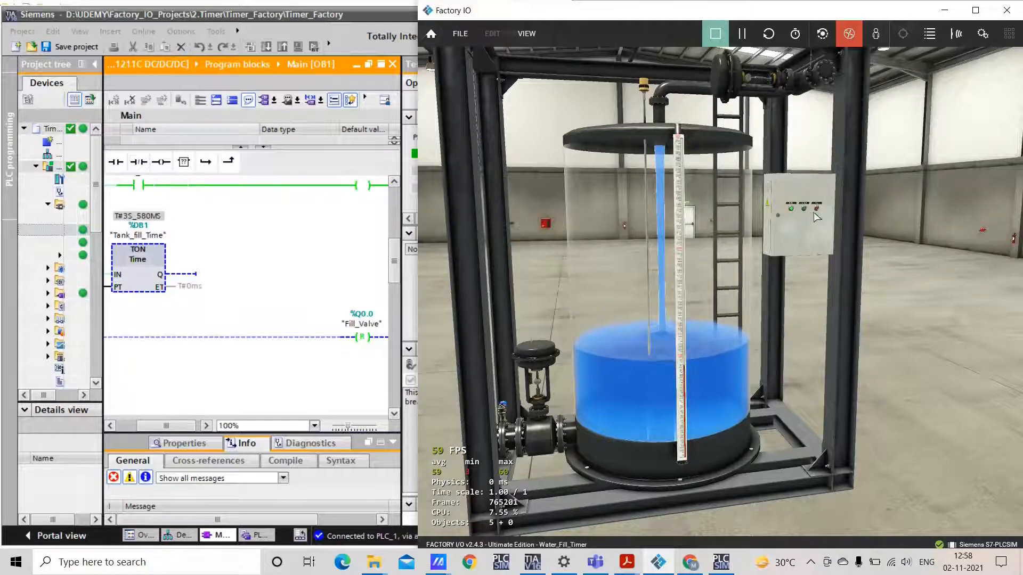
click(817, 212)
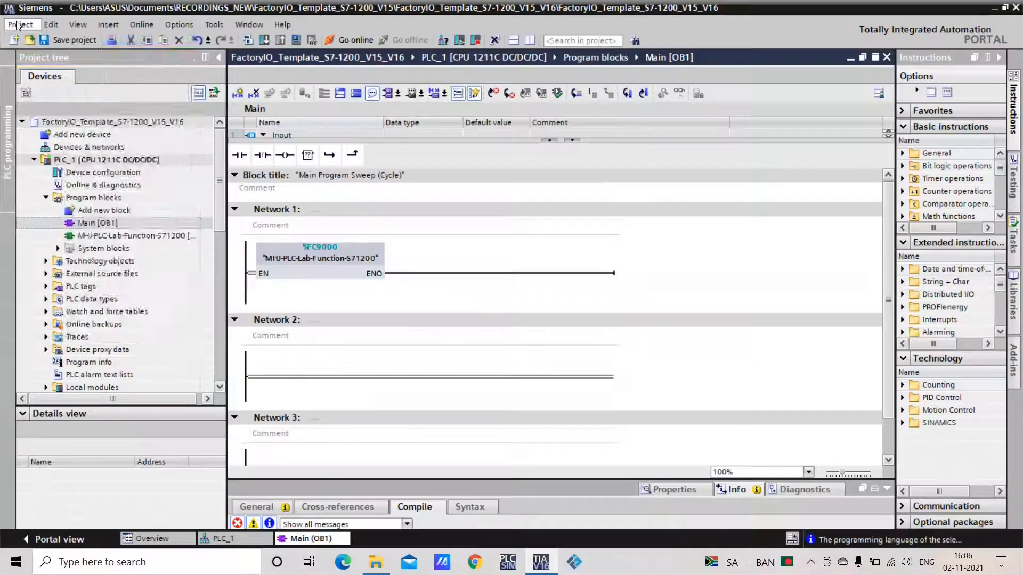
Save the TIA Portal project under the new name WATER_FILL in the RECORDINGS_NEW folder.
click(17, 25)
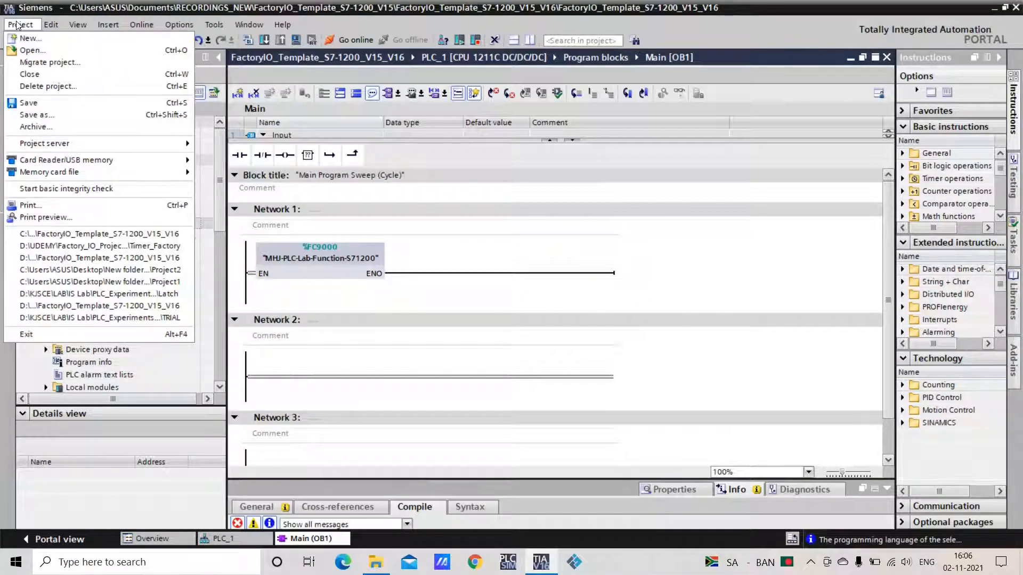
click(37, 115)
text(WAT)
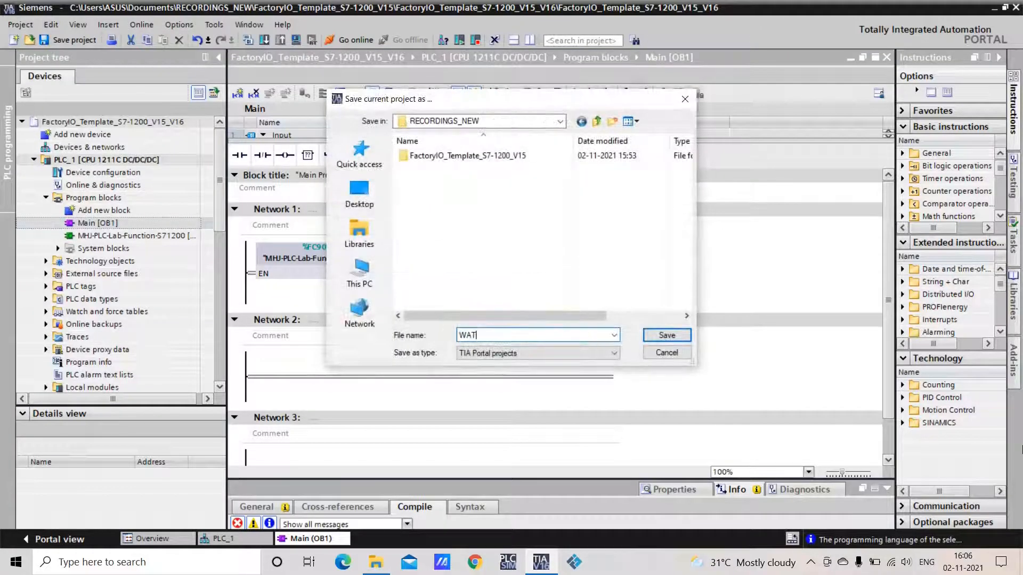
text(ER_)
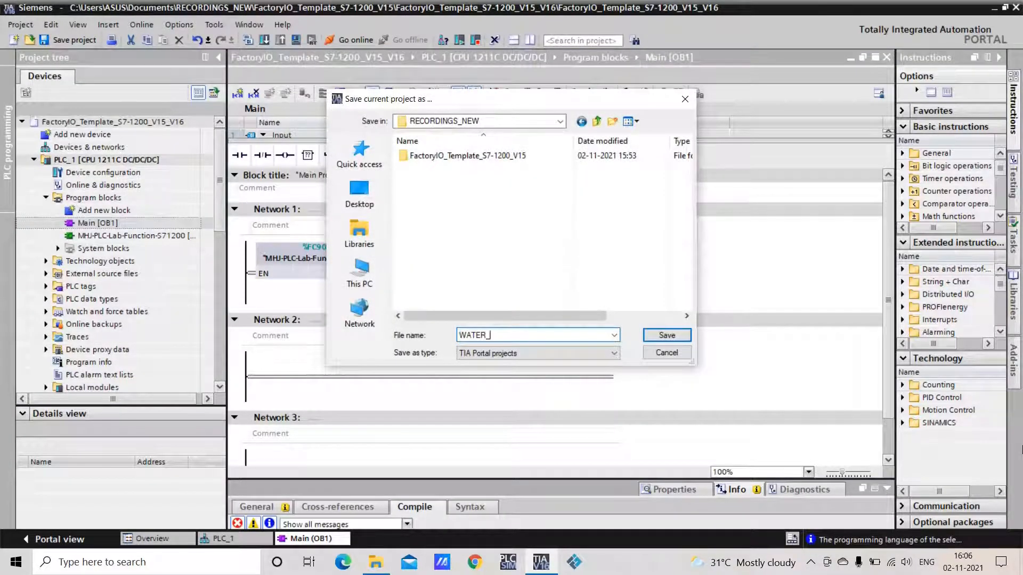
text(f)
text(FILL)
click(668, 336)
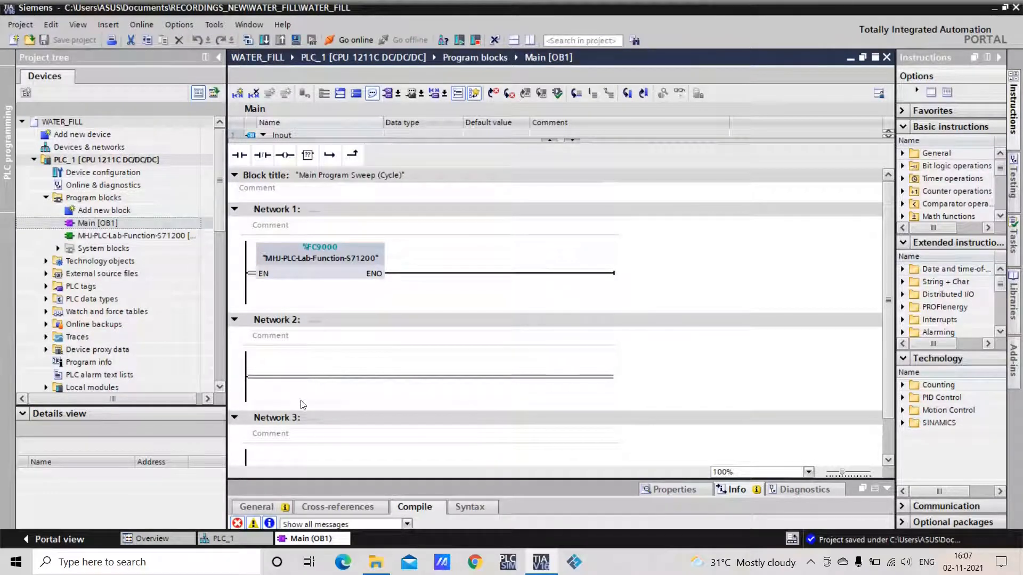
Switch to Factory IO, create a new scene and place a Tank on the floor.
click(570, 565)
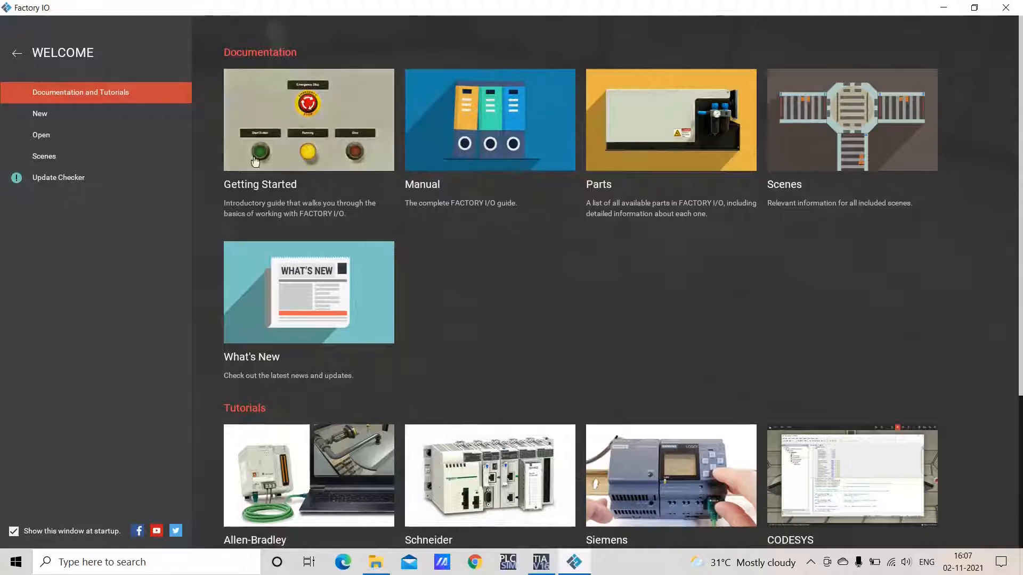
click(63, 122)
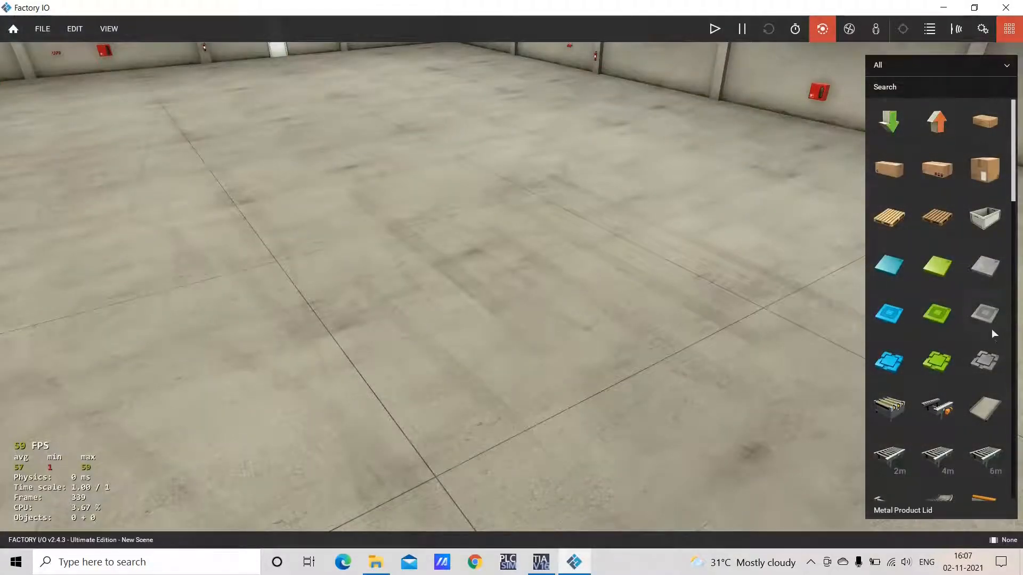
scroll(991, 327, down, 3)
scroll(988, 328, down, 8)
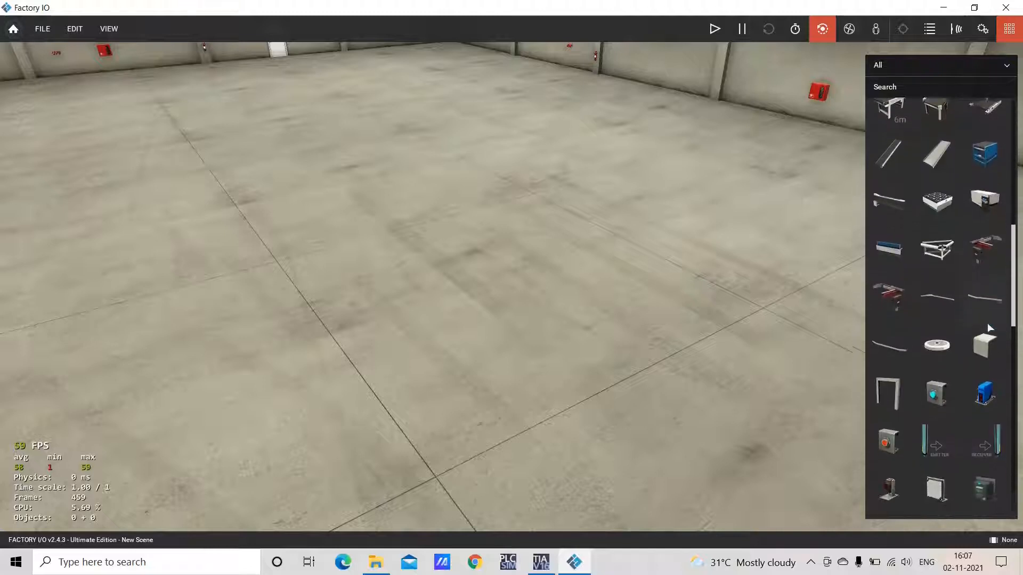
scroll(959, 331, down, 6)
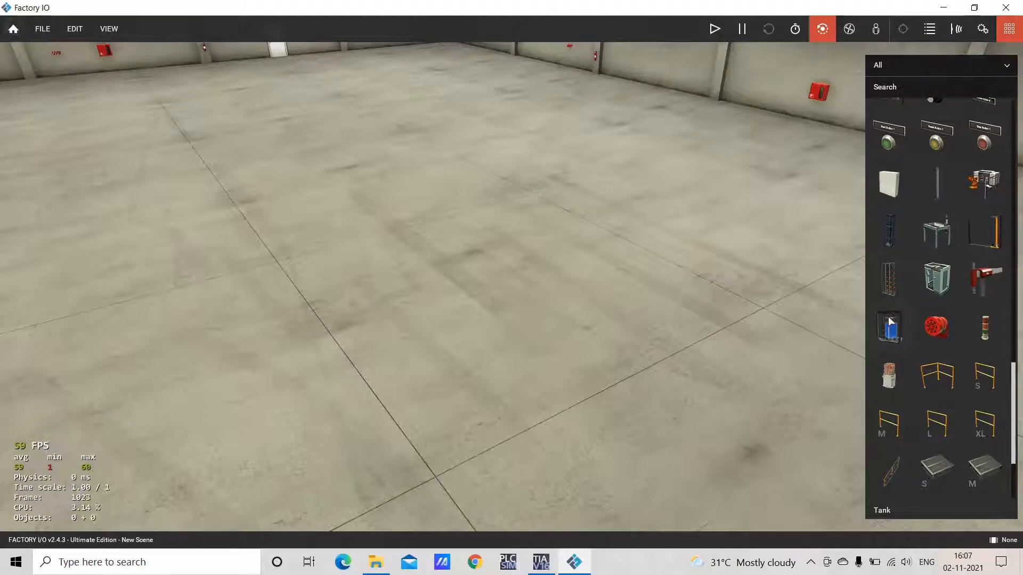
drag(890, 319, 432, 298)
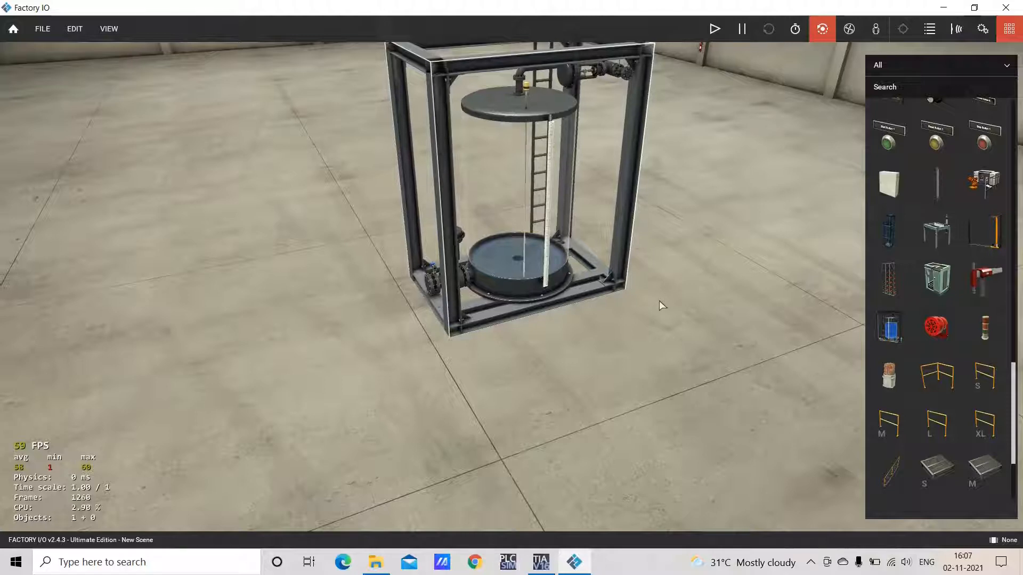
Hide the parts palette and examine the placed tank from different distances and angles.
scroll(659, 301, up, 2)
scroll(659, 301, down, 5)
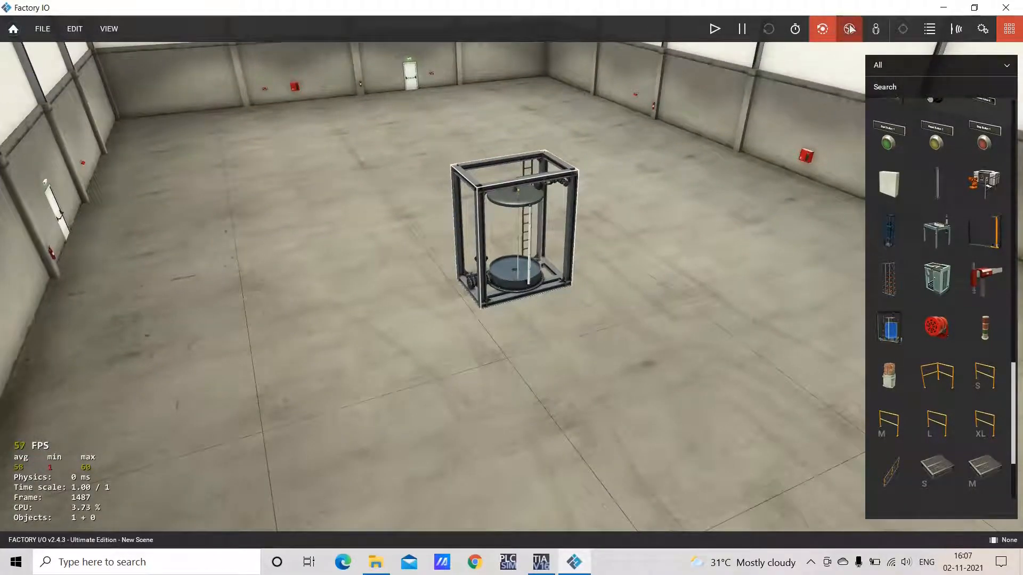
scroll(507, 251, down, 3)
scroll(507, 251, up, 5)
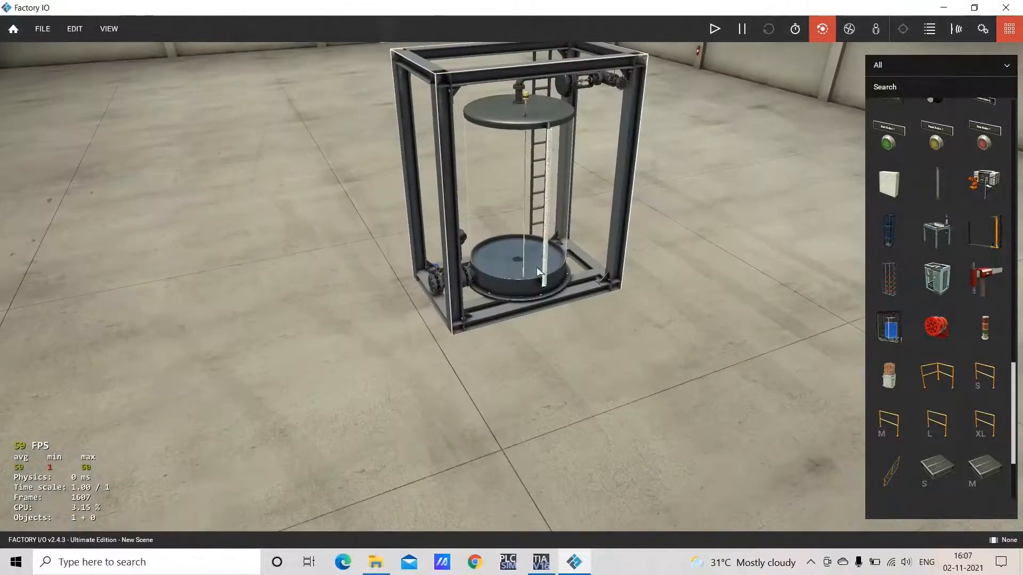
scroll(548, 280, up, 1)
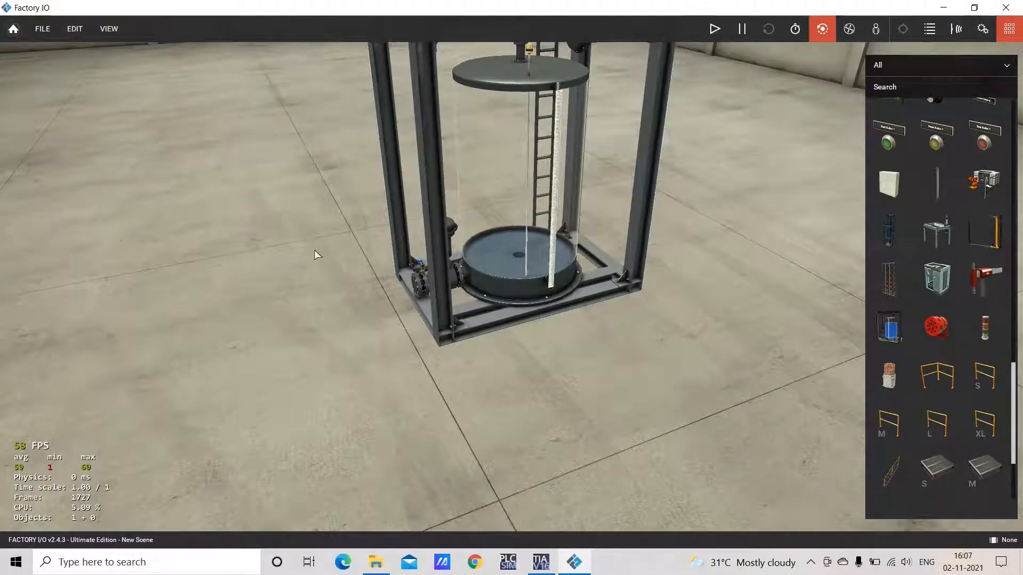
right_drag(318, 251, 848, 268)
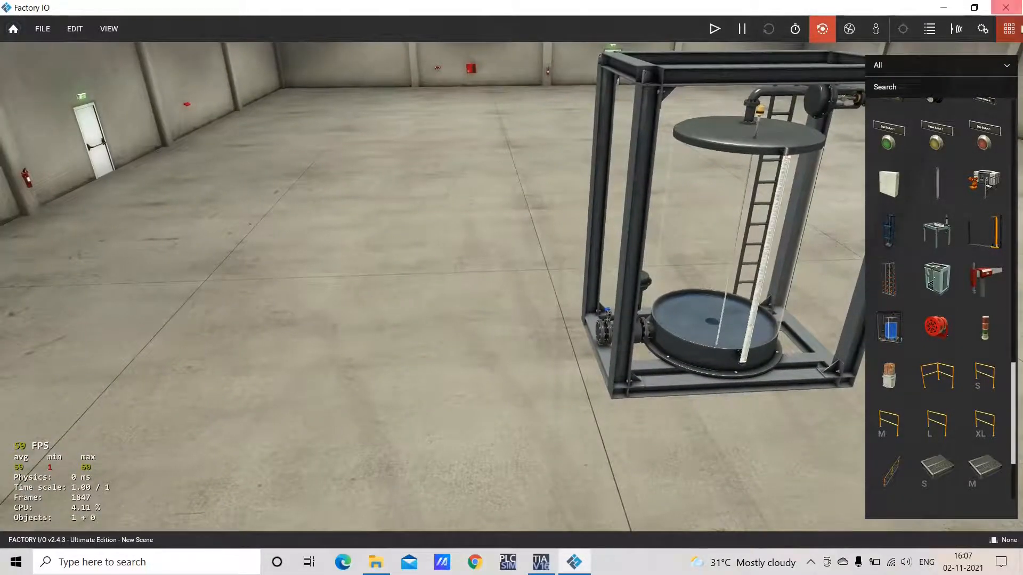
click(1009, 29)
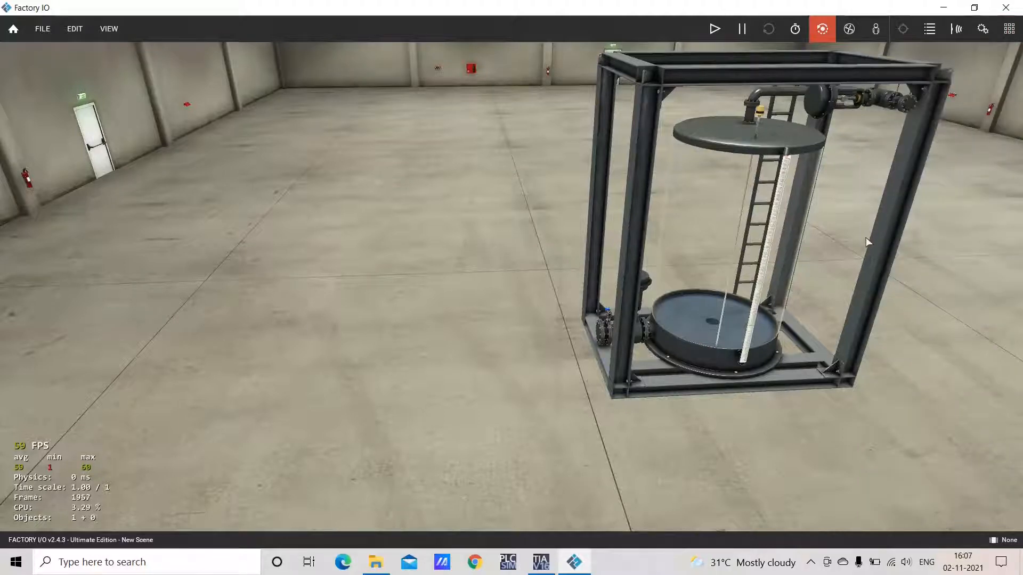
scroll(865, 238, up, 3)
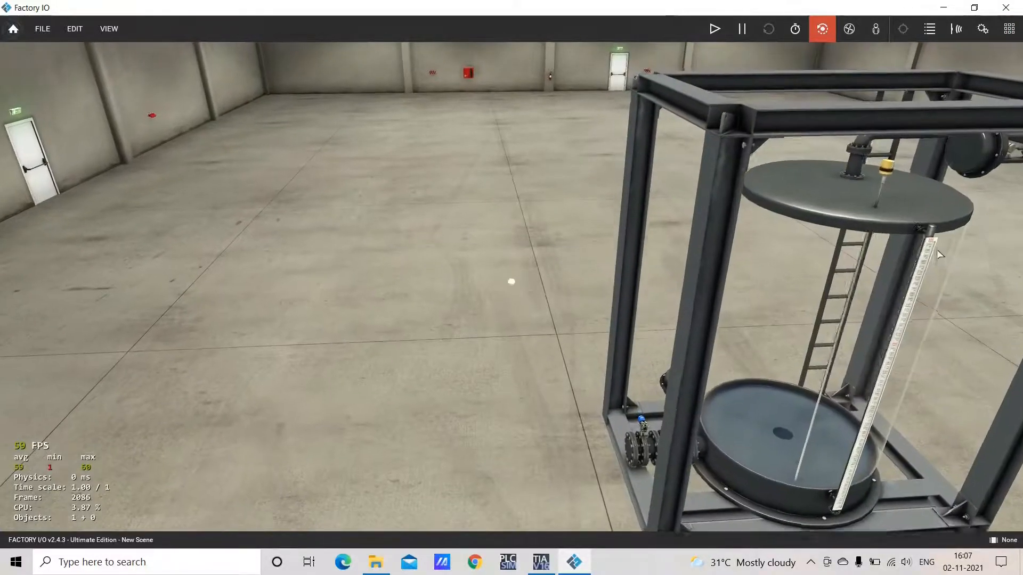
scroll(937, 249, up, 3)
scroll(935, 250, down, 3)
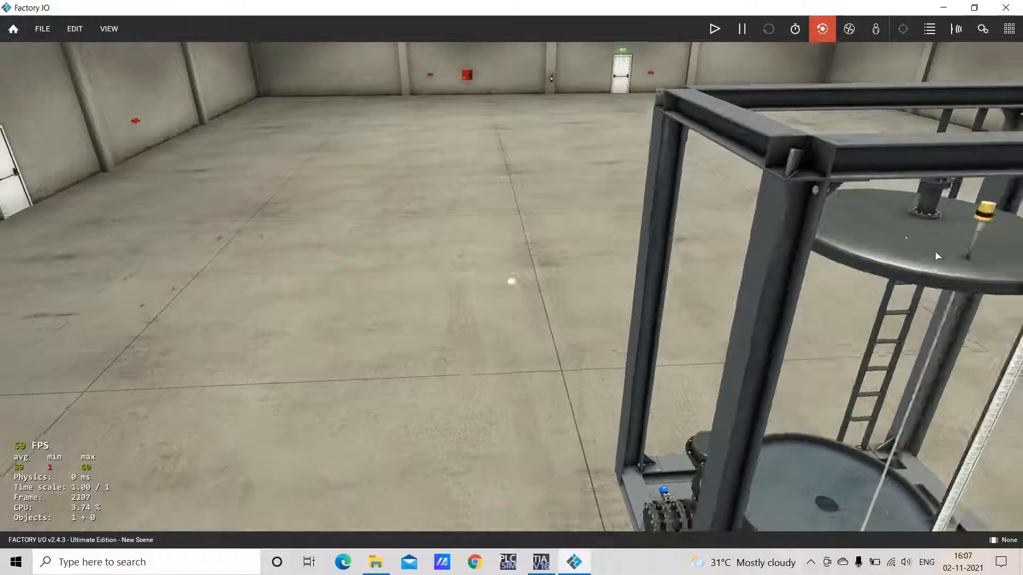
scroll(935, 253, down, 2)
key(Left)
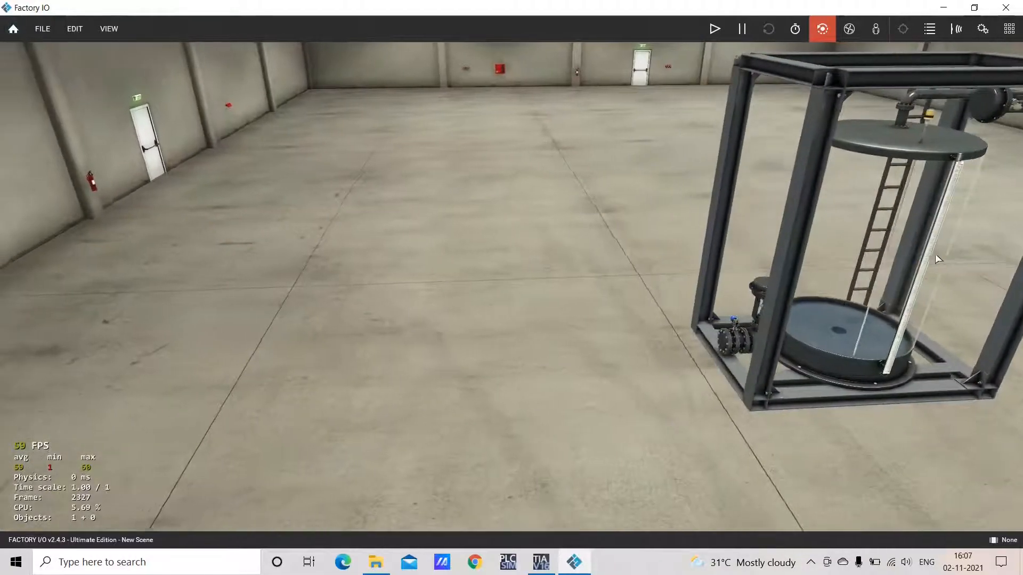
Switch to the fly camera and examine the tank's base, valves and cover from different heights and distances.
key(Left)
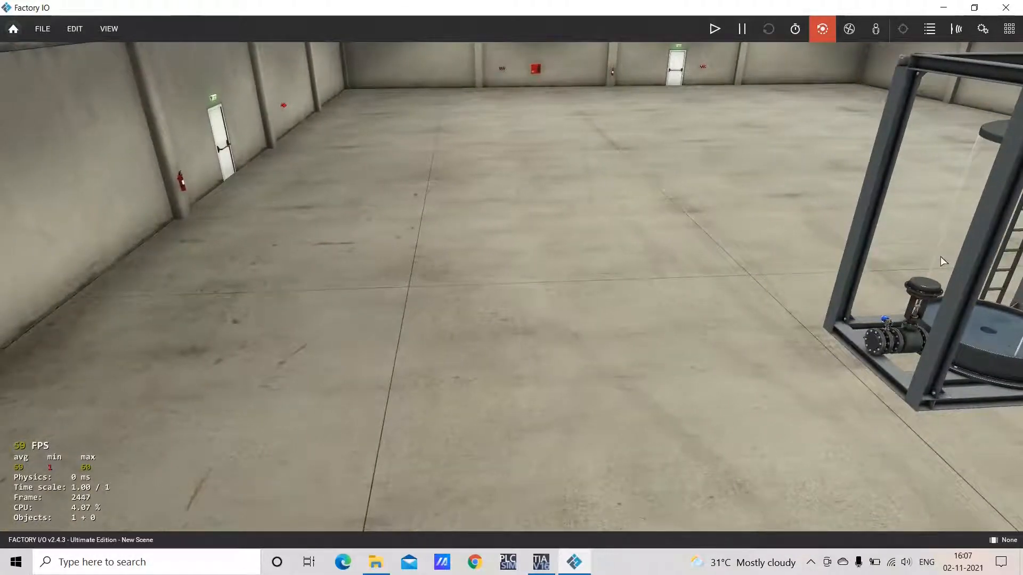
key(Right)
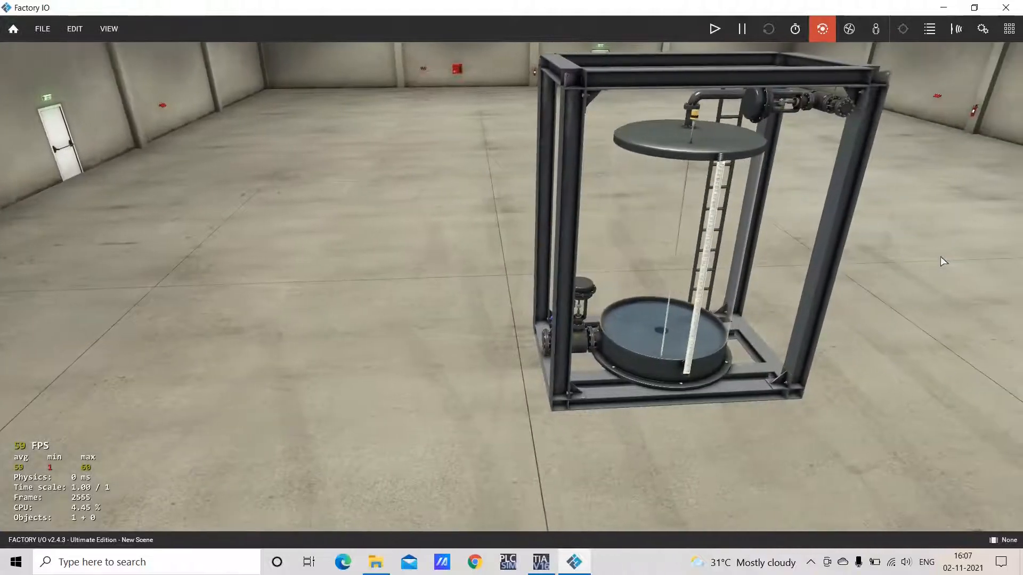
key(Right)
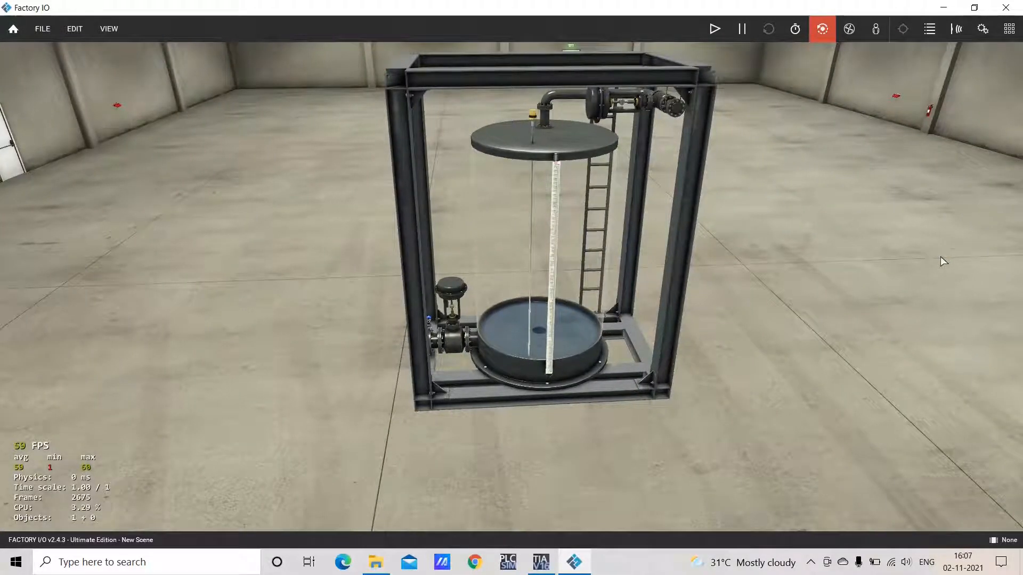
click(849, 31)
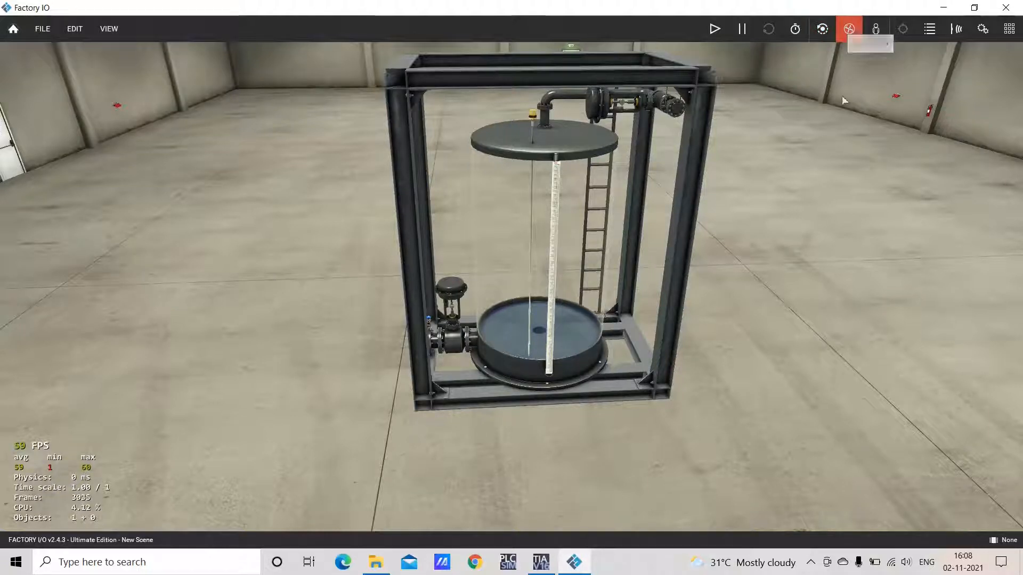
scroll(573, 224, down, 2)
scroll(572, 225, down, 5)
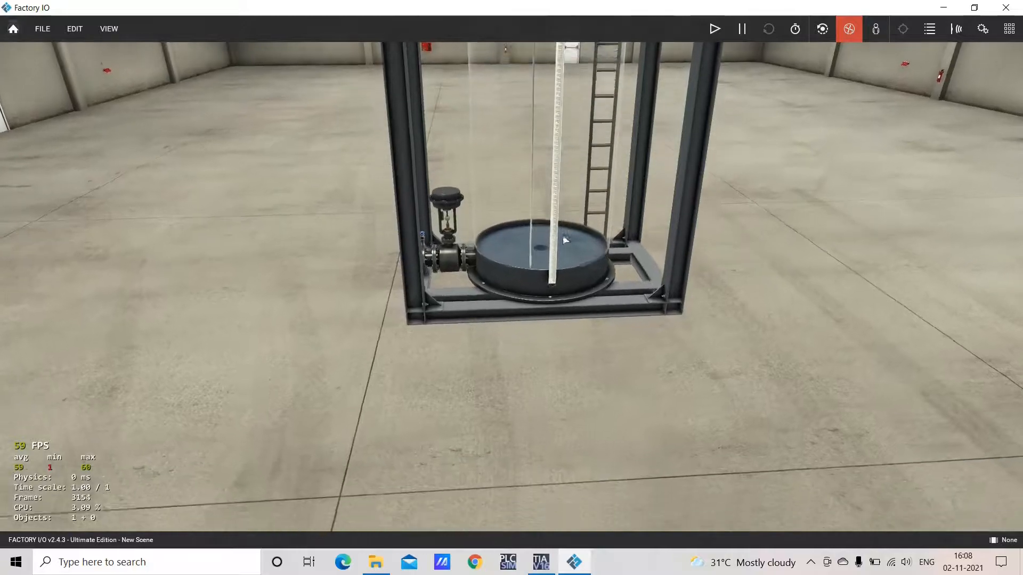
scroll(565, 236, up, 4)
scroll(566, 236, up, 4)
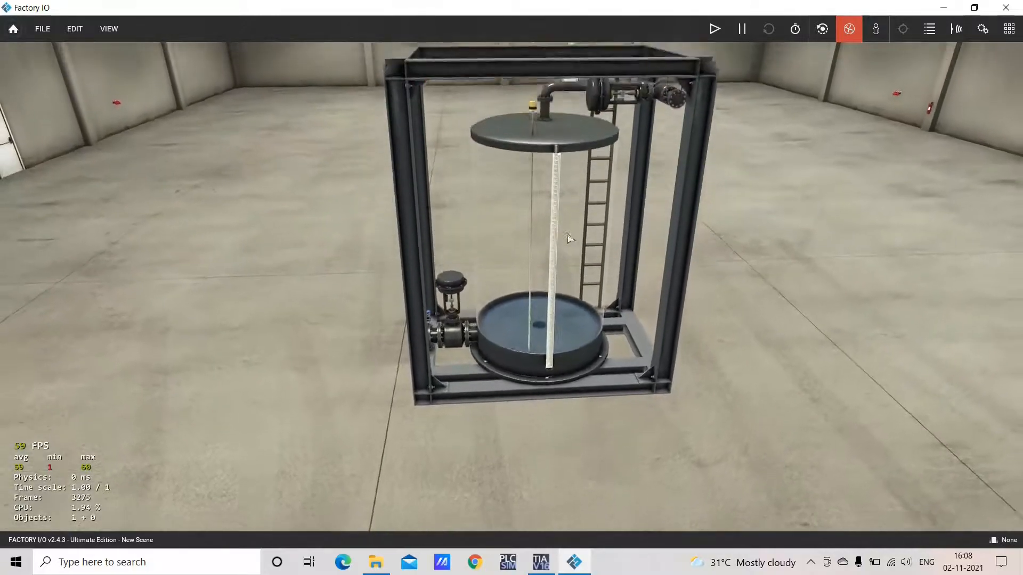
scroll(560, 210, down, 6)
scroll(563, 223, down, 2)
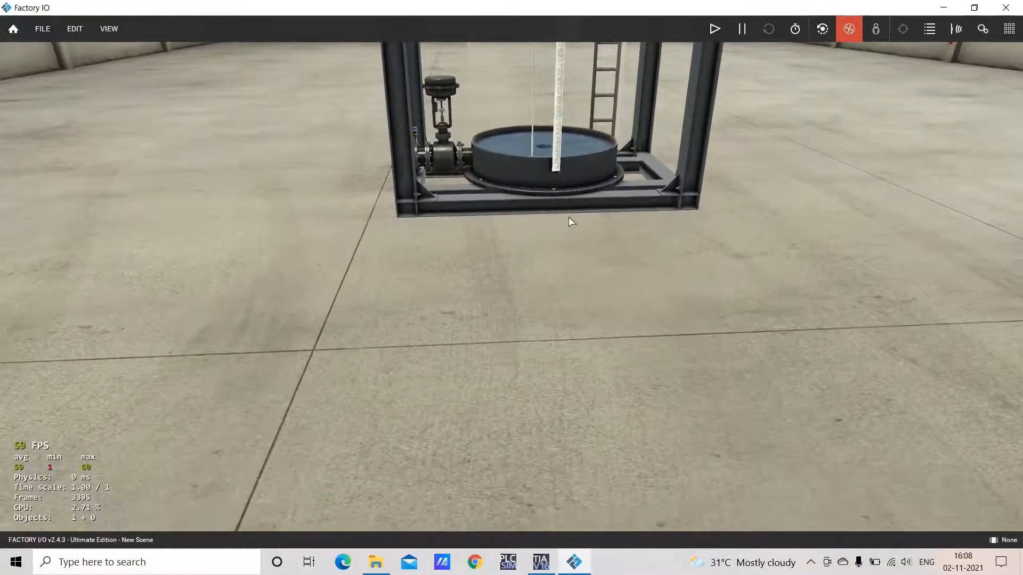
scroll(576, 219, up, 5)
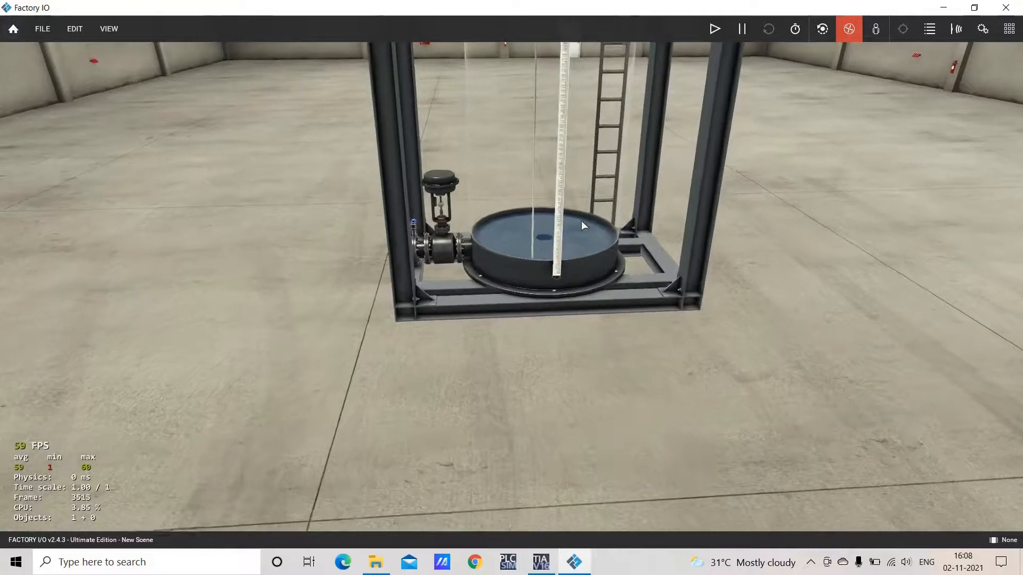
scroll(583, 213, up, 5)
scroll(589, 203, up, 3)
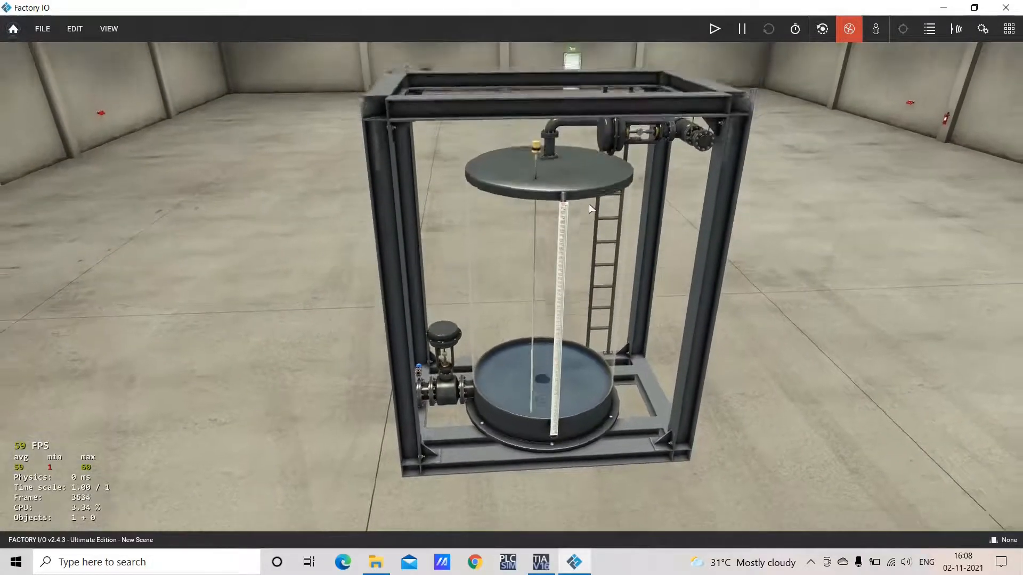
scroll(589, 223, down, 4)
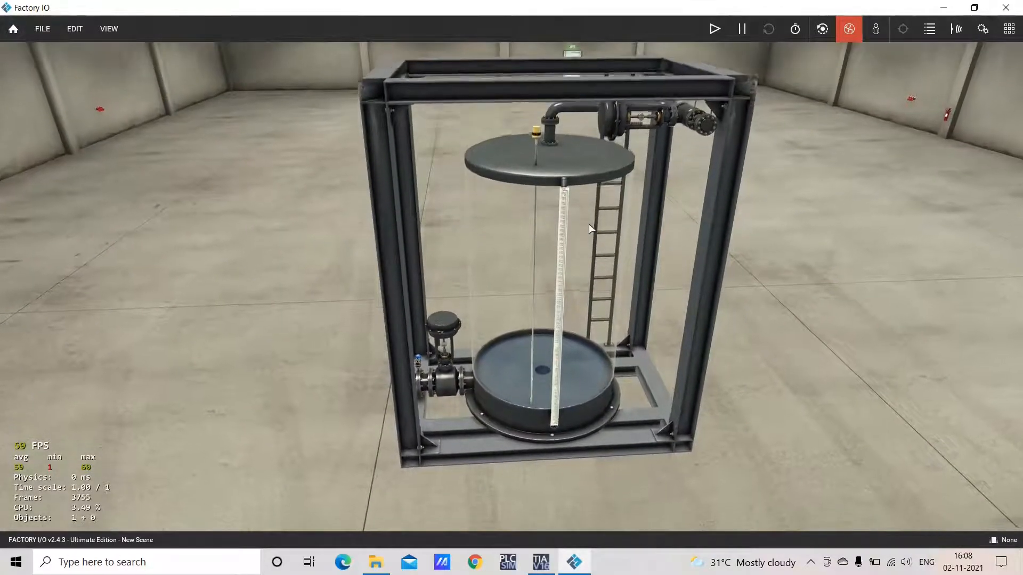
scroll(589, 223, down, 2)
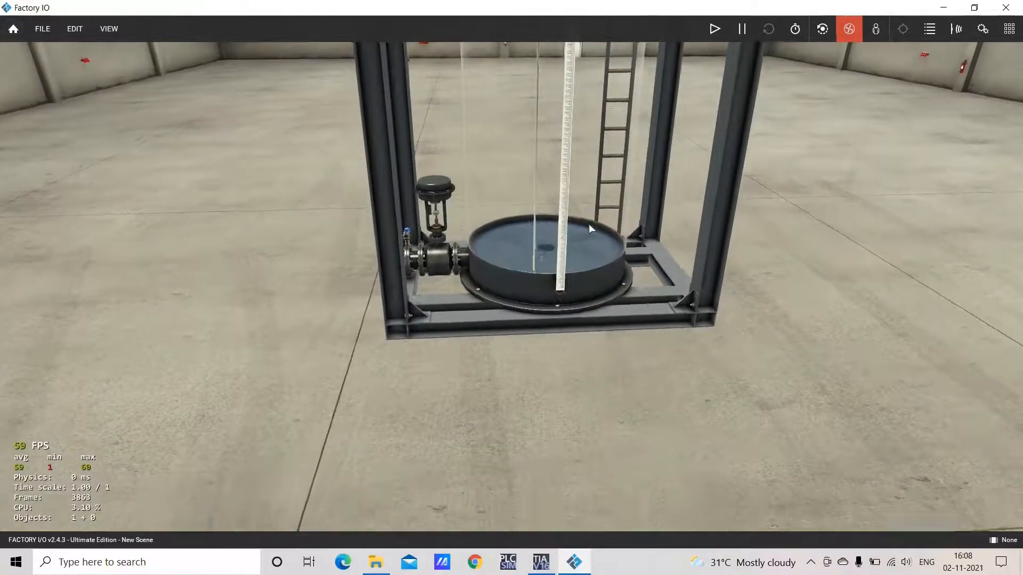
key(s)
key(w)
key(a)
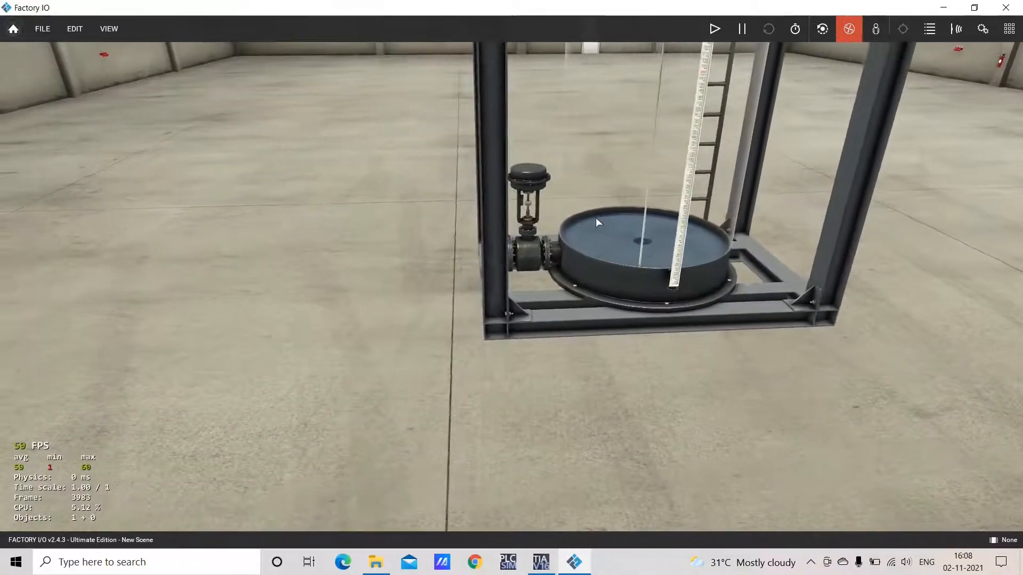
key(d)
scroll(599, 218, up, 3)
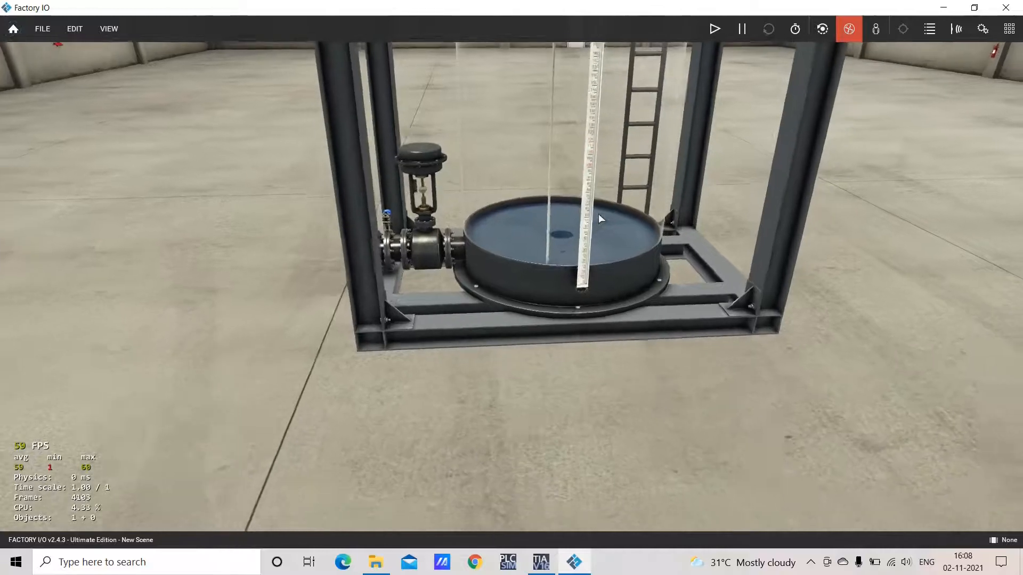
scroll(618, 192, up, 4)
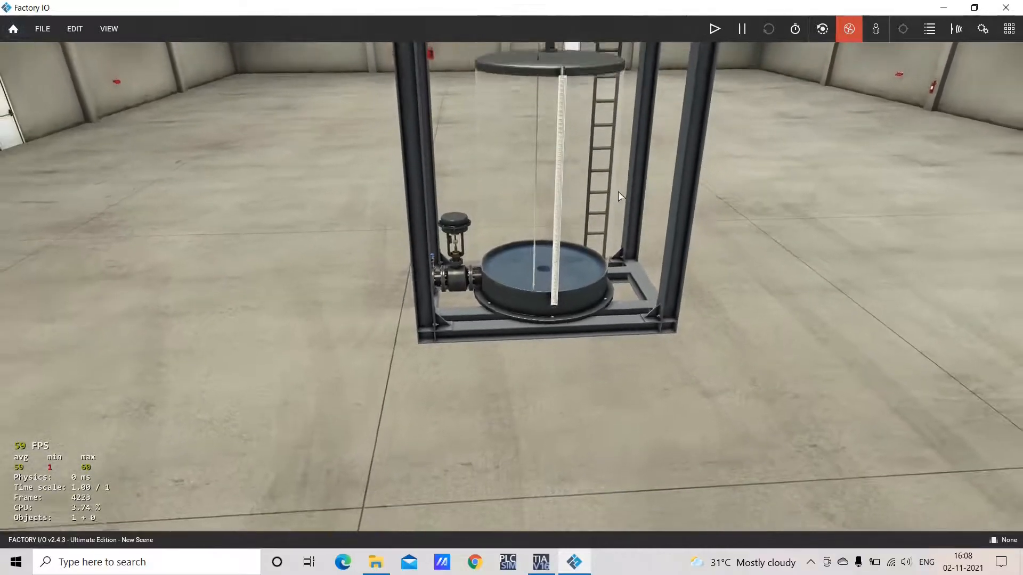
scroll(618, 191, down, 4)
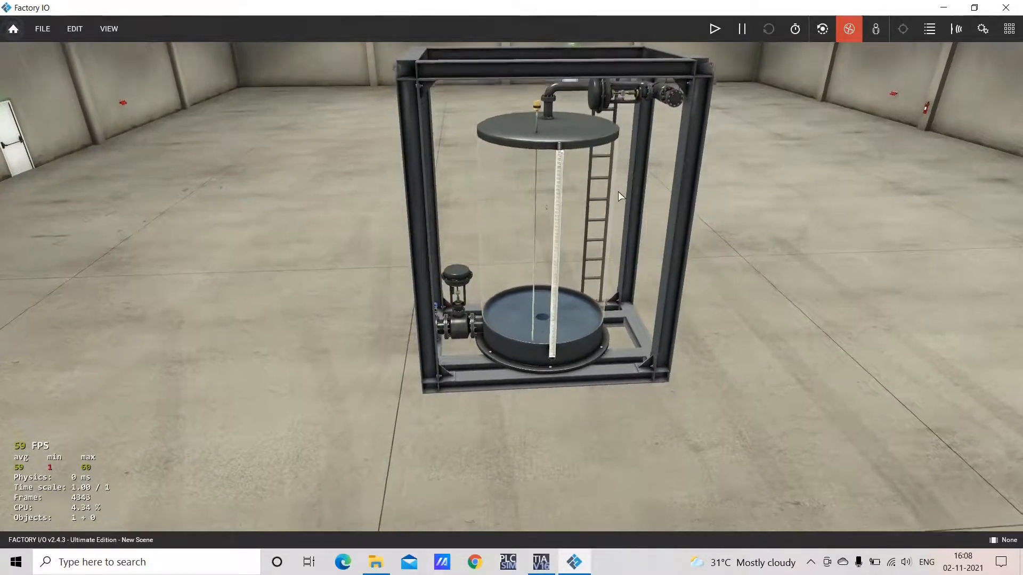
scroll(564, 215, up, 2)
scroll(583, 215, up, 4)
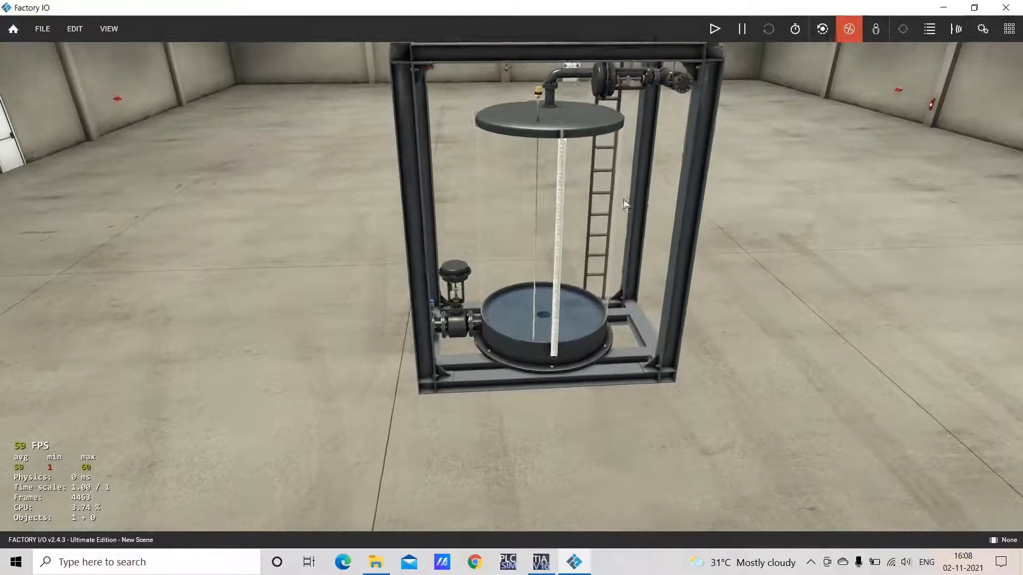
Change the tank's configuration to Digital.
right_click(581, 203)
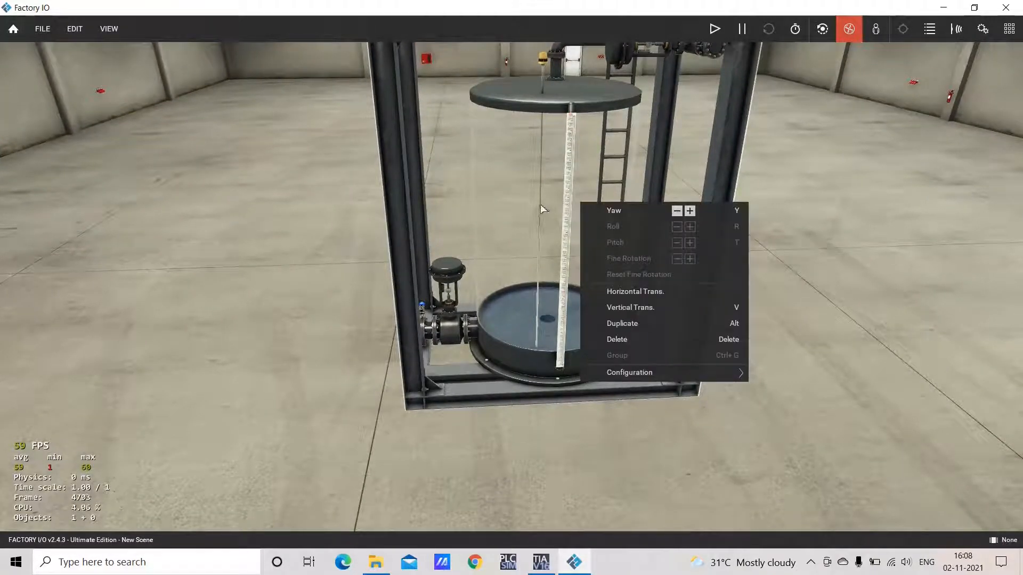
mouse_move(643, 373)
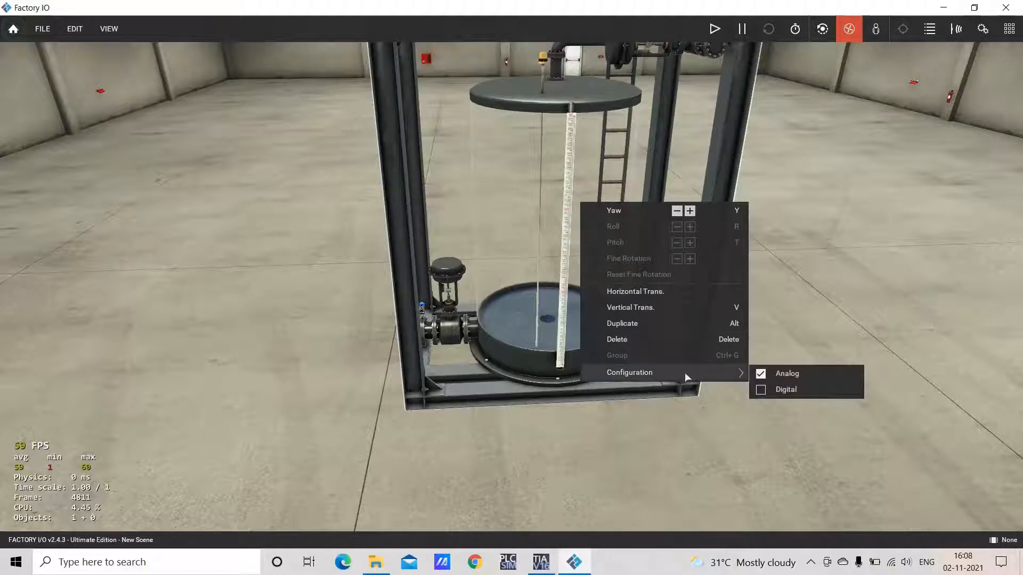
click(777, 391)
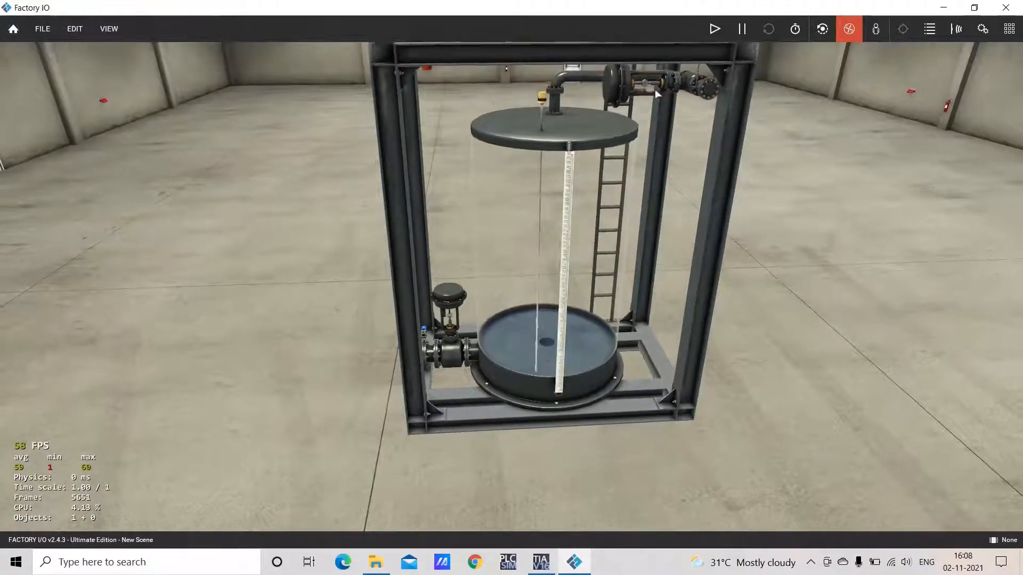
Dock all tags so the tank's fill and discharge valves can be operated from the scene view.
scroll(697, 111, up, 3)
scroll(750, 107, up, 3)
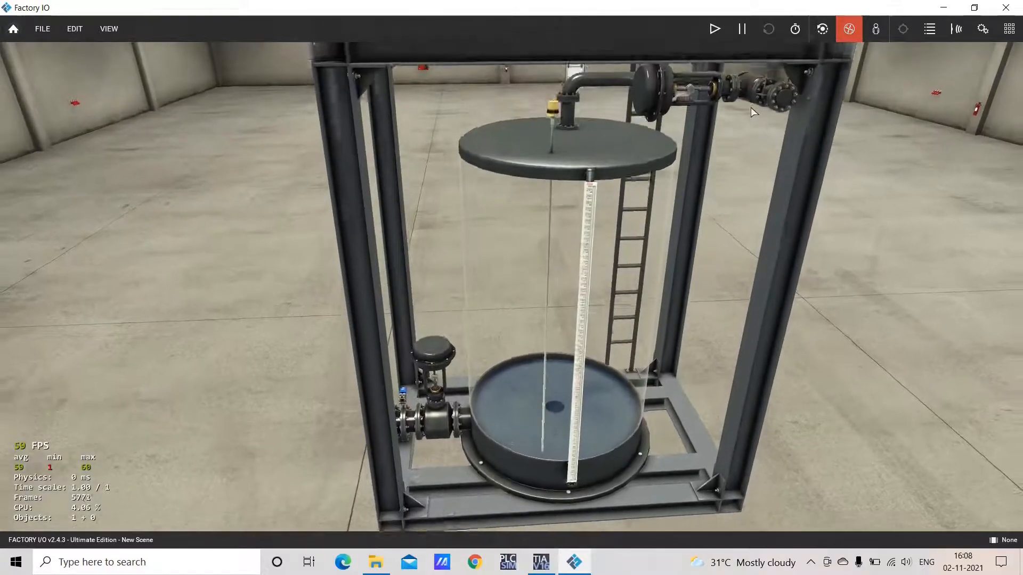
scroll(750, 107, down, 3)
key(a)
scroll(752, 107, down, 5)
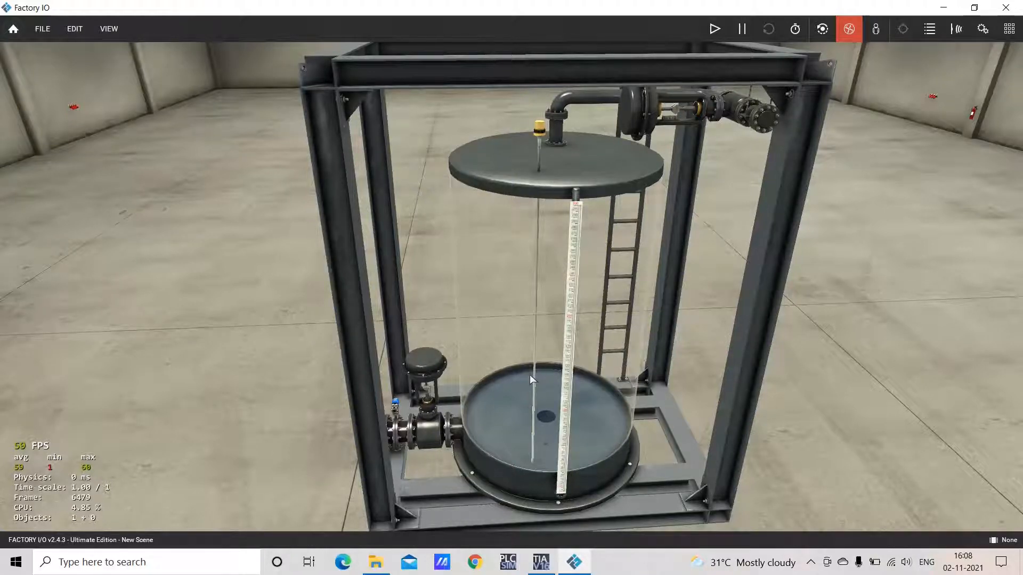
scroll(532, 375, down, 1)
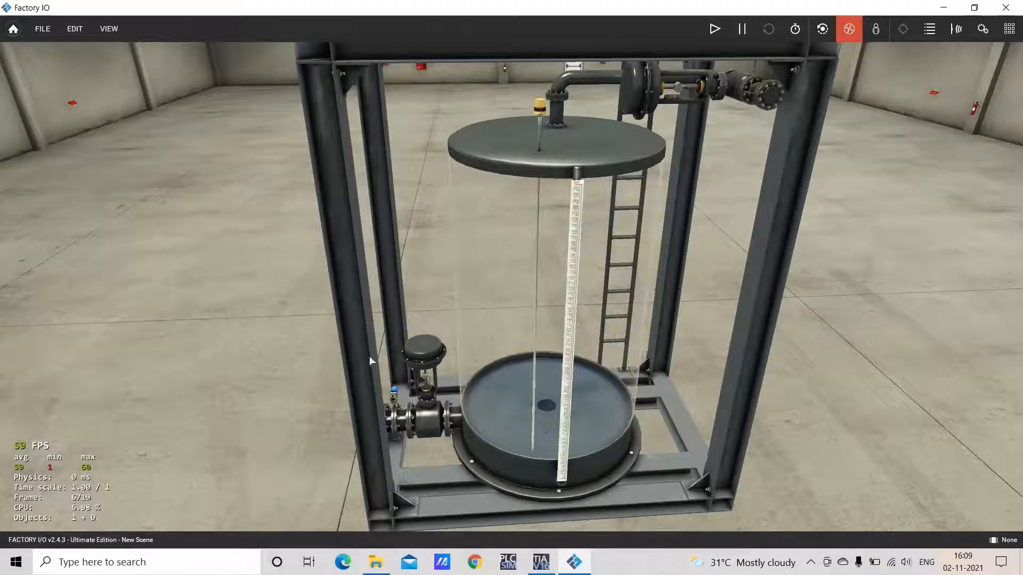
click(113, 38)
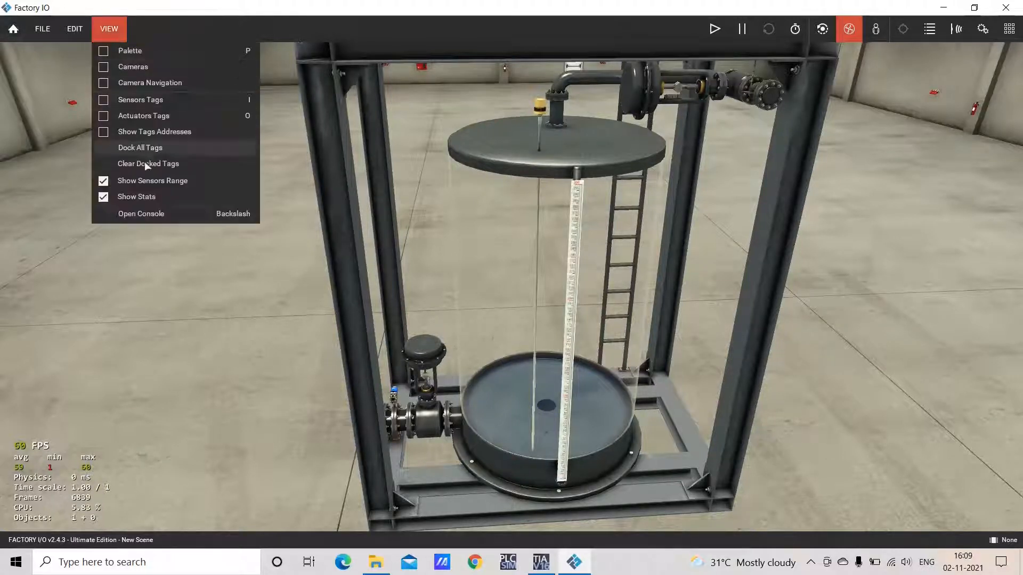
click(147, 147)
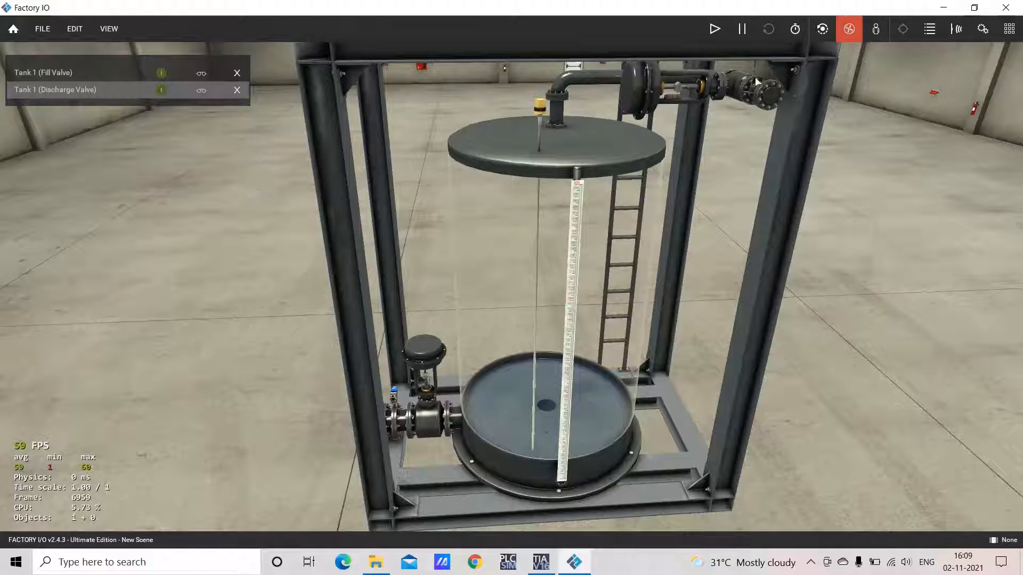
Run the simulation, operate the tank's Fill Valve and Discharge Valve manually, and stop the simulation.
click(715, 29)
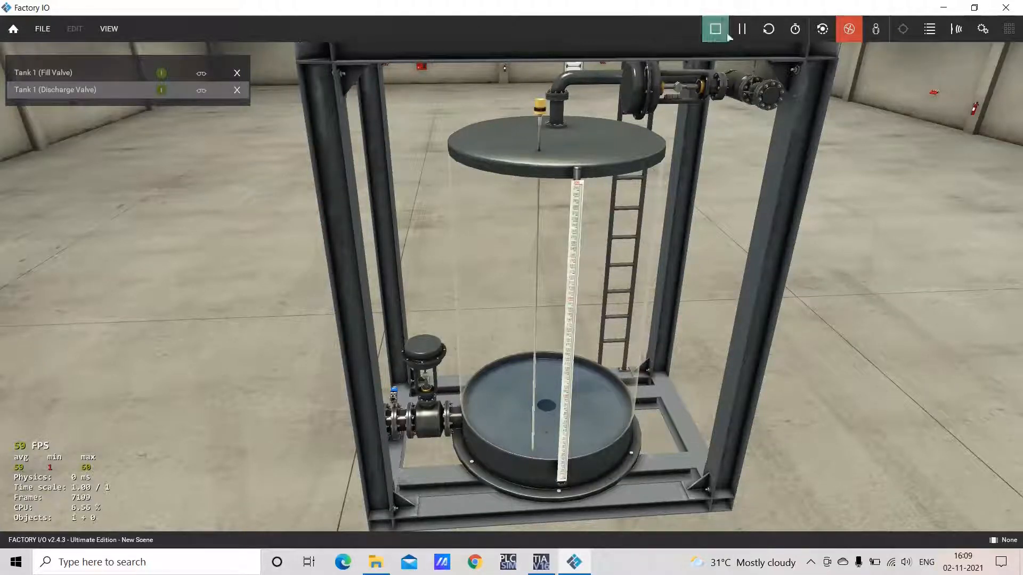
click(202, 74)
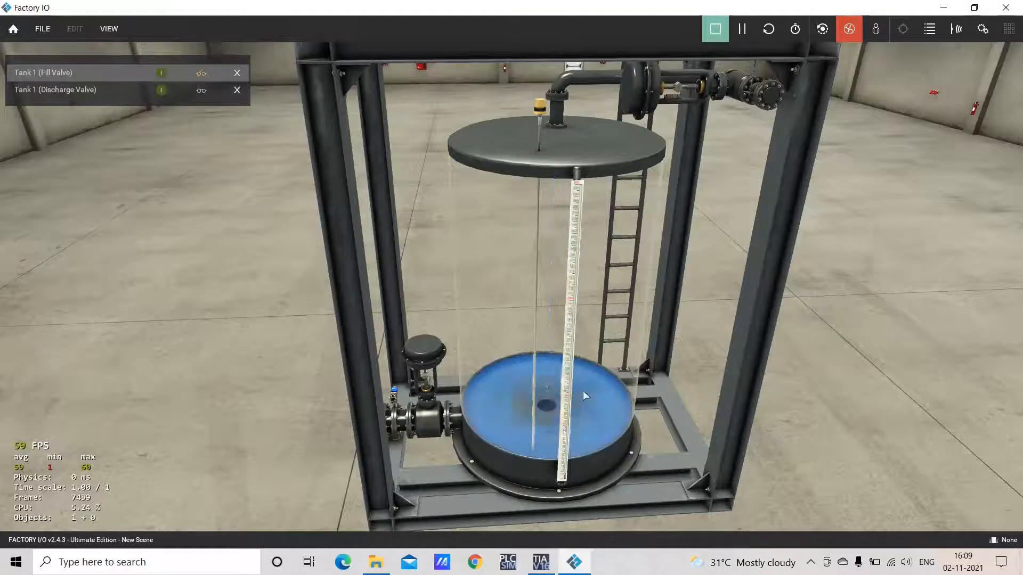
click(202, 73)
click(203, 72)
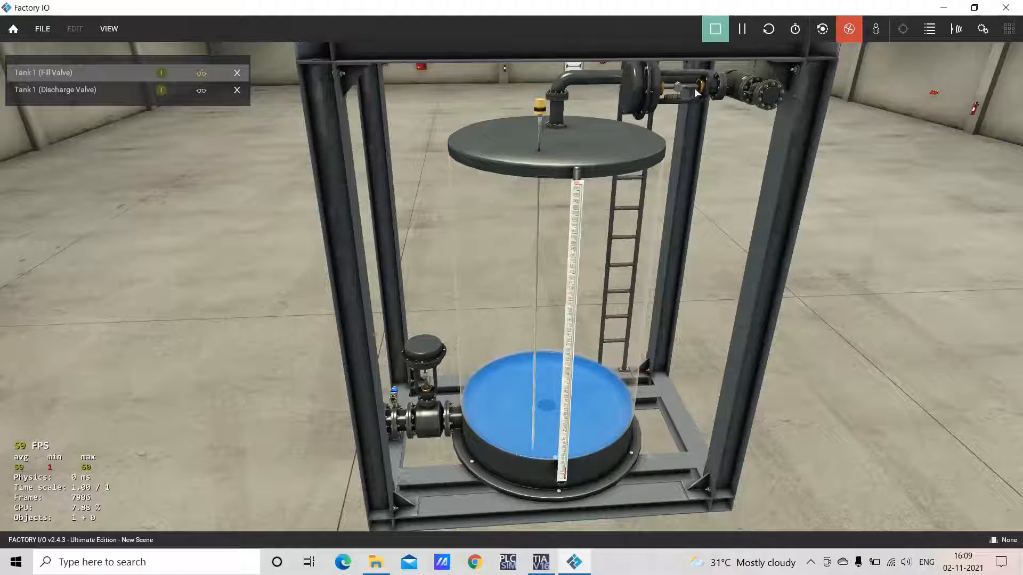
click(202, 90)
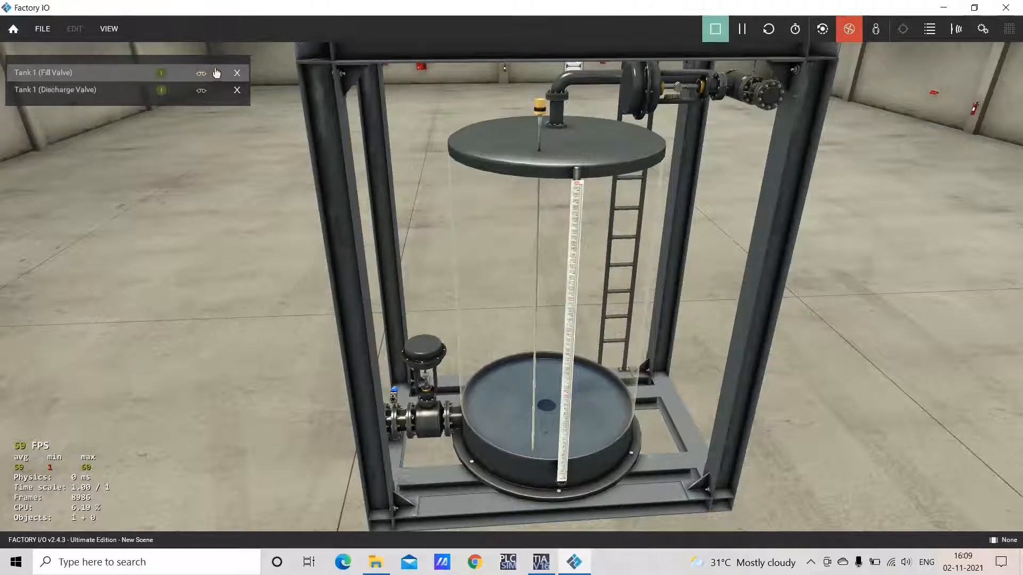
click(715, 29)
Place an Electric Switchboard on the floor beside the tank and hide the parts palette.
scroll(776, 283, up, 2)
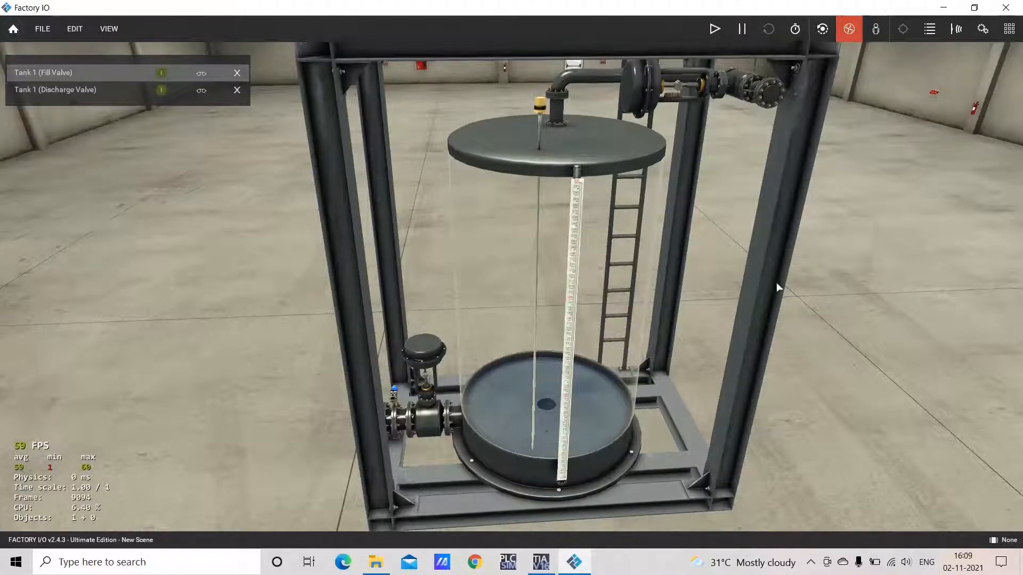
scroll(779, 283, up, 3)
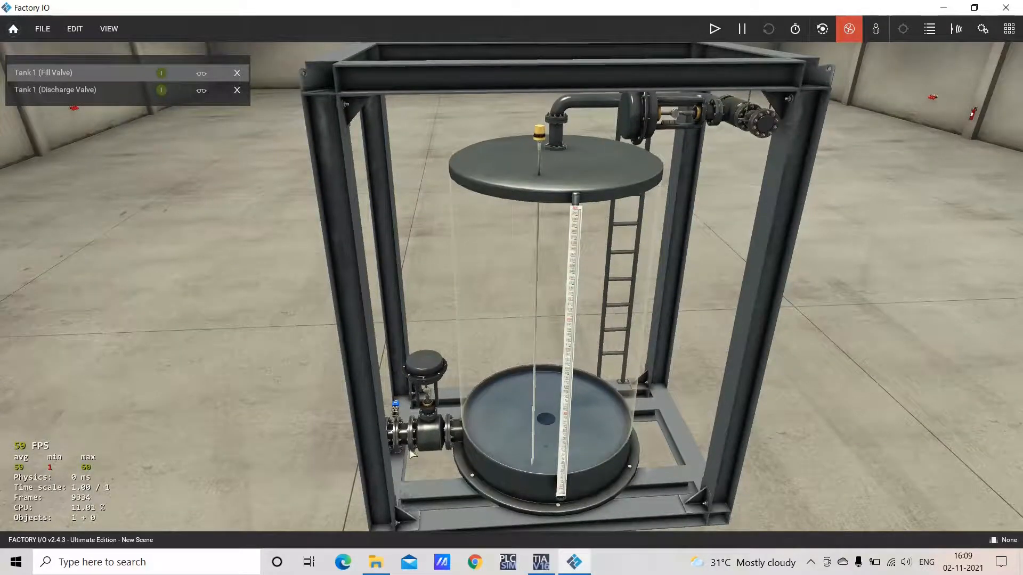
click(1009, 29)
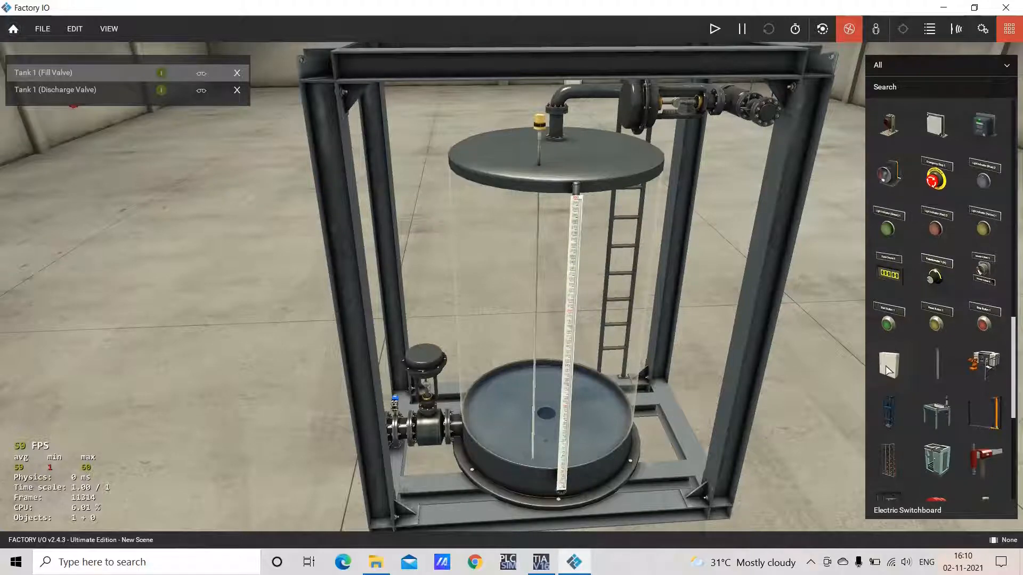
drag(890, 369, 804, 512)
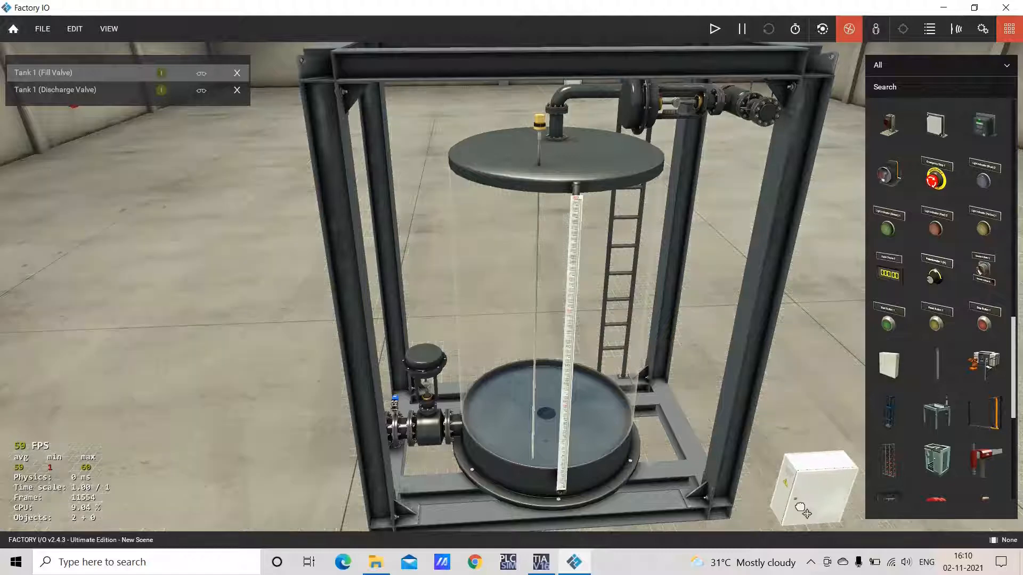
scroll(804, 455, down, 3)
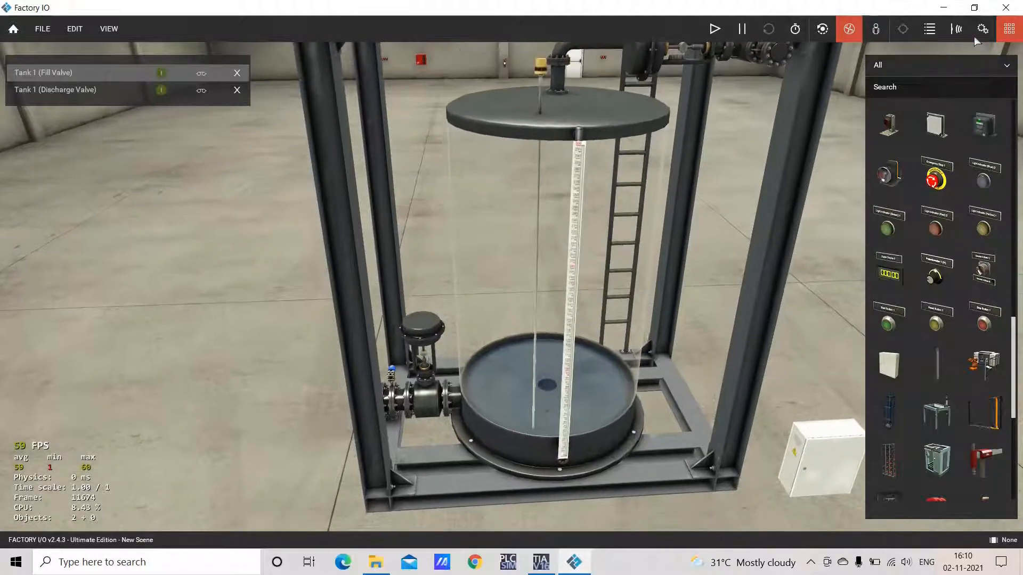
click(1014, 36)
scroll(766, 465, down, 3)
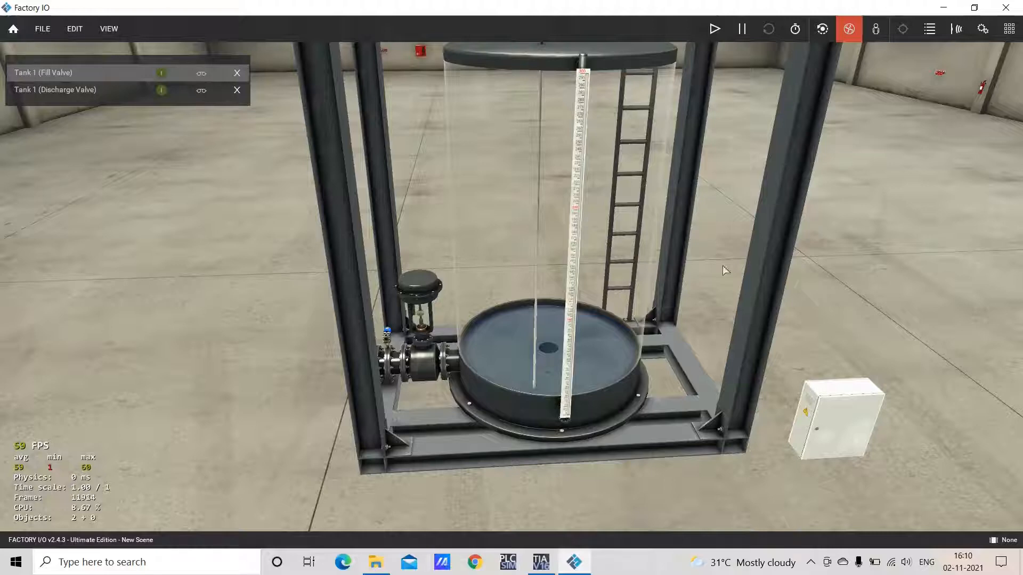
key(s)
key(a)
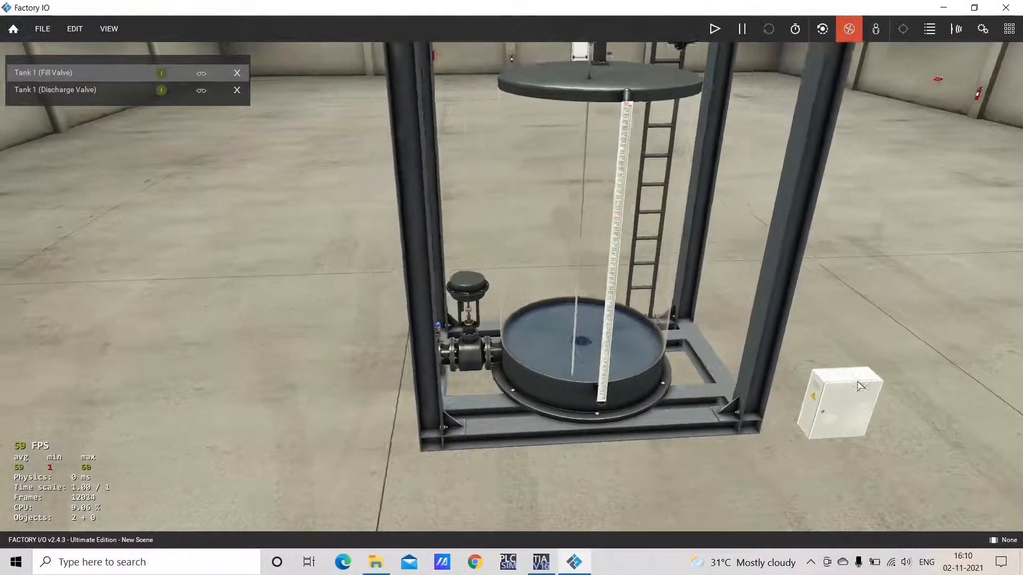
Move the electric switchboard closer to the tank frame and raise it off the floor to about the tank's upper half.
scroll(877, 380, up, 3)
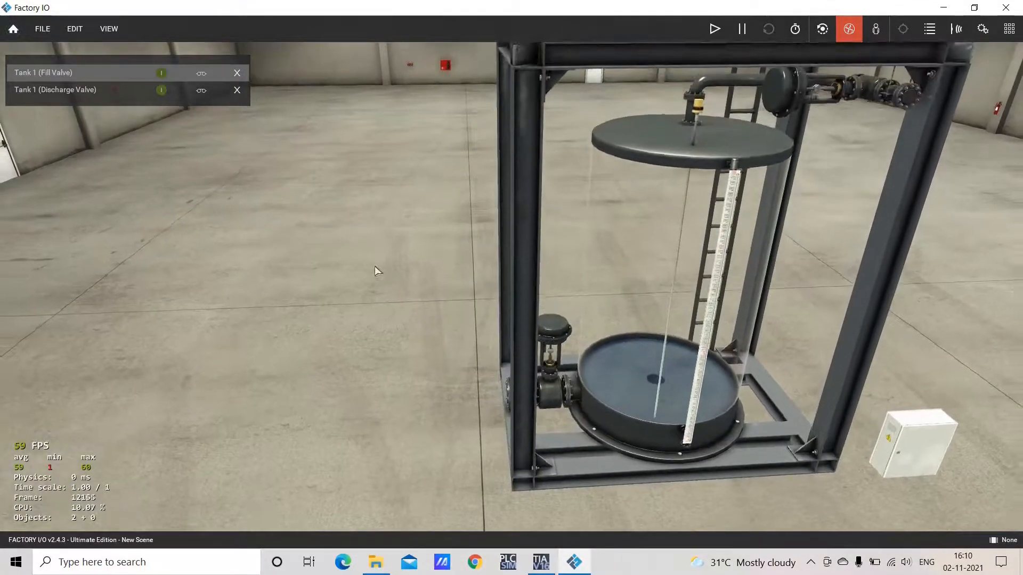
right_drag(377, 272, 327, 403)
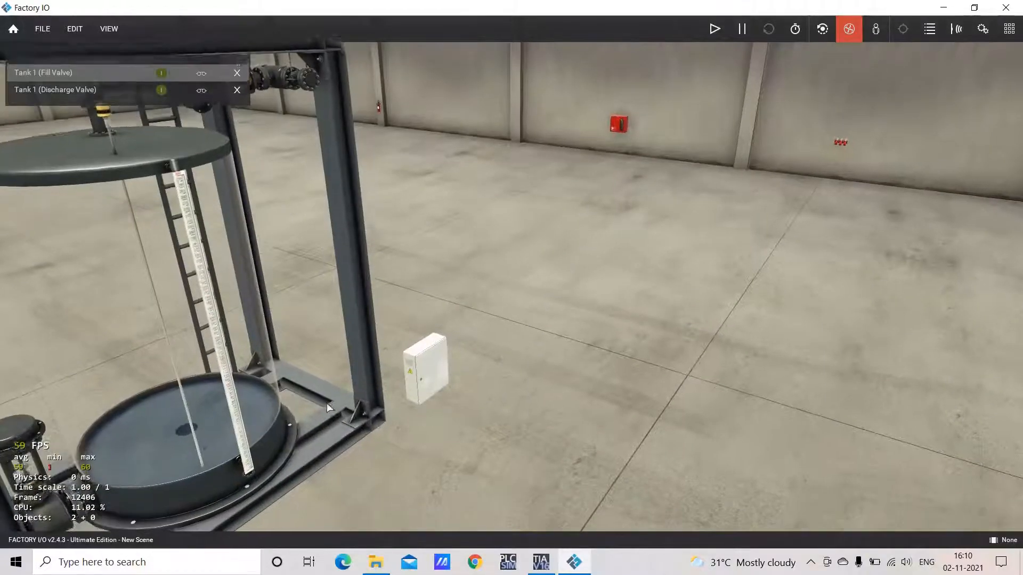
key(s)
key(a)
scroll(757, 353, up, 2)
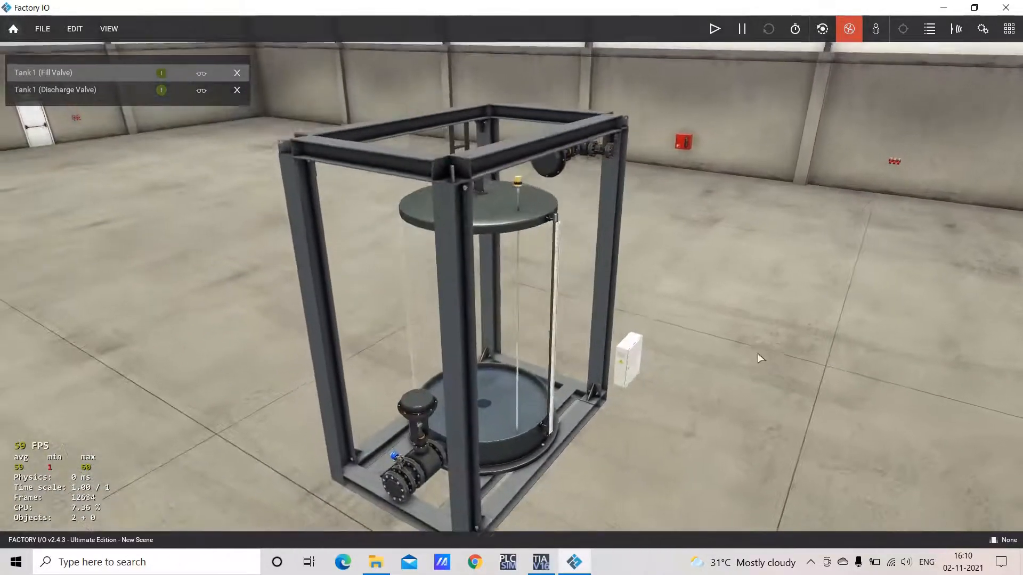
scroll(743, 360, down, 5)
key(w)
scroll(708, 336, up, 2)
drag(666, 320, 653, 436)
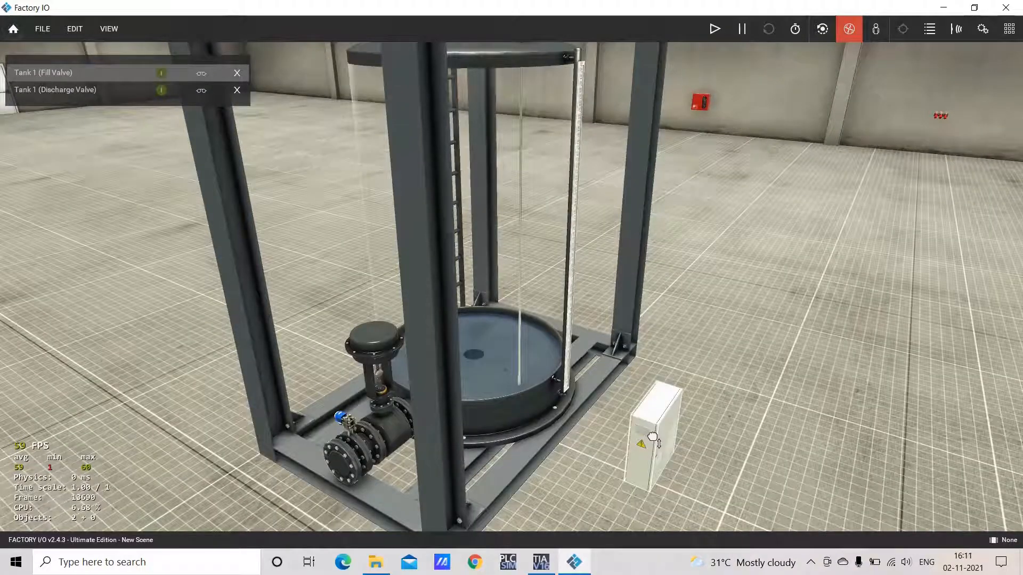
drag(656, 432, 602, 144)
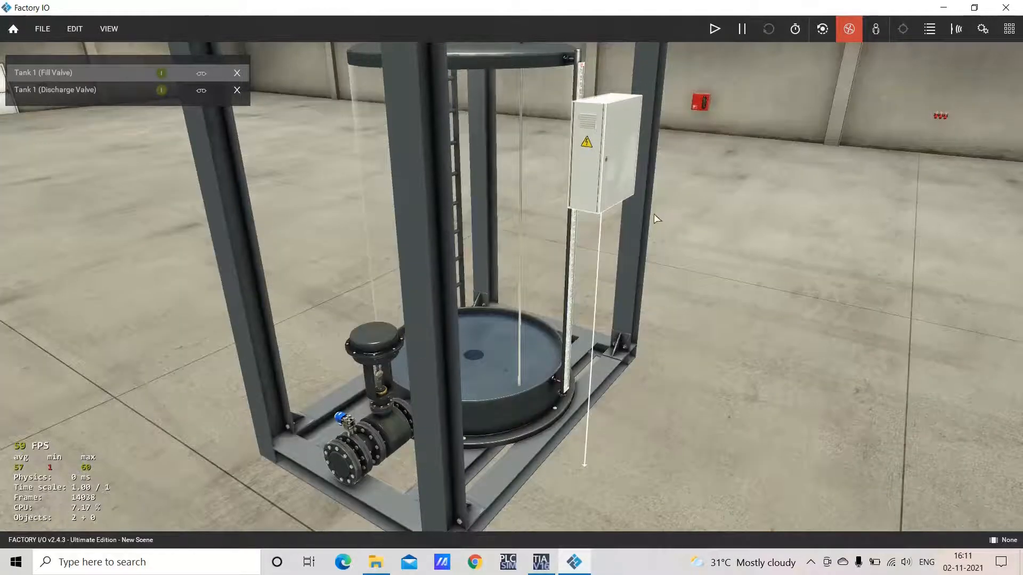
Move the raised switchboard sideways against the tank's frame, next to the level gauge.
right_drag(665, 217, 917, 195)
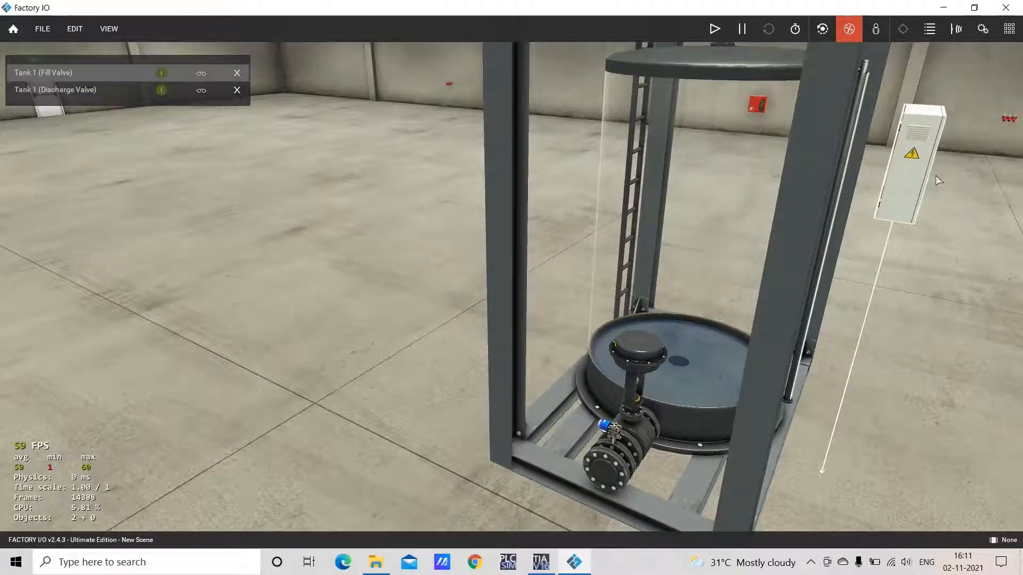
scroll(906, 187, up, 2)
middle_drag(902, 194, 905, 229)
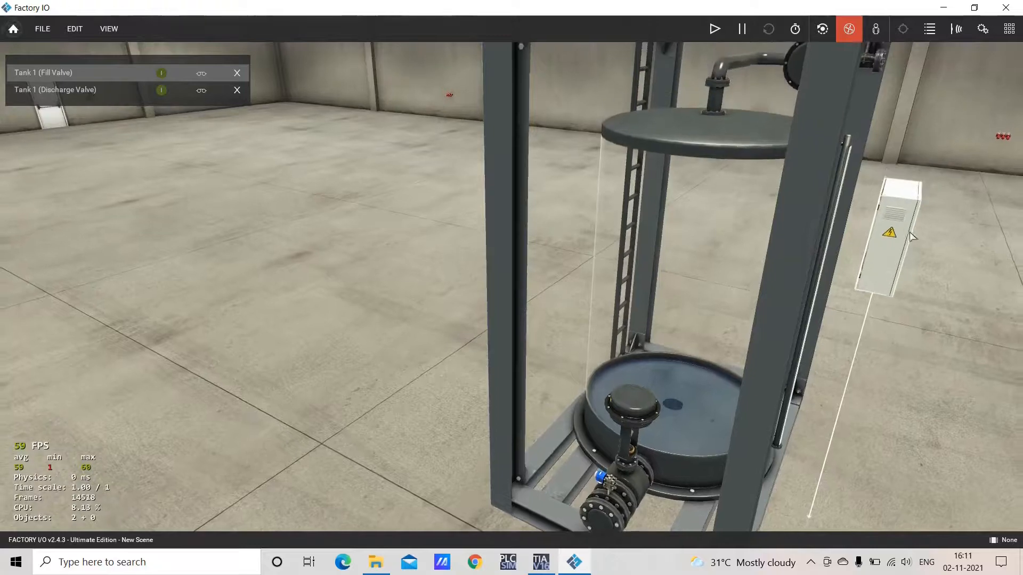
drag(904, 218, 895, 195)
scroll(893, 191, down, 2)
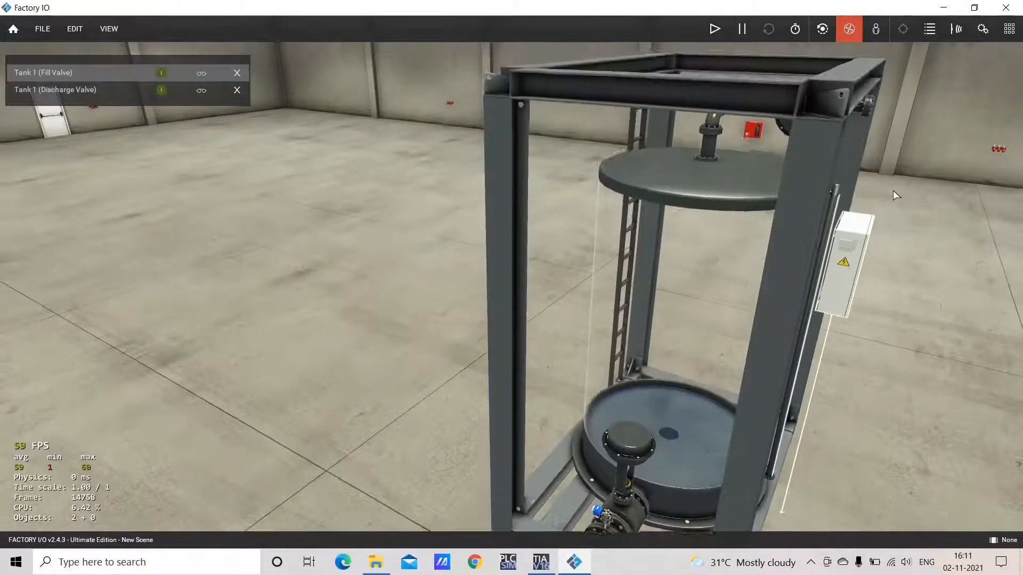
scroll(893, 190, up, 2)
middle_drag(893, 191, 817, 211)
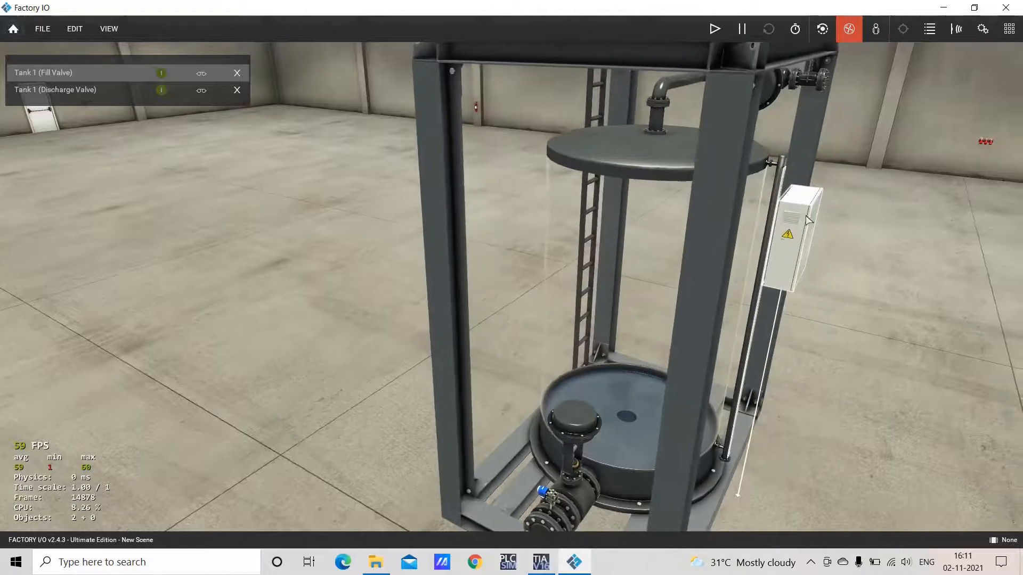
scroll(816, 209, down, 2)
scroll(816, 210, up, 3)
scroll(854, 195, up, 2)
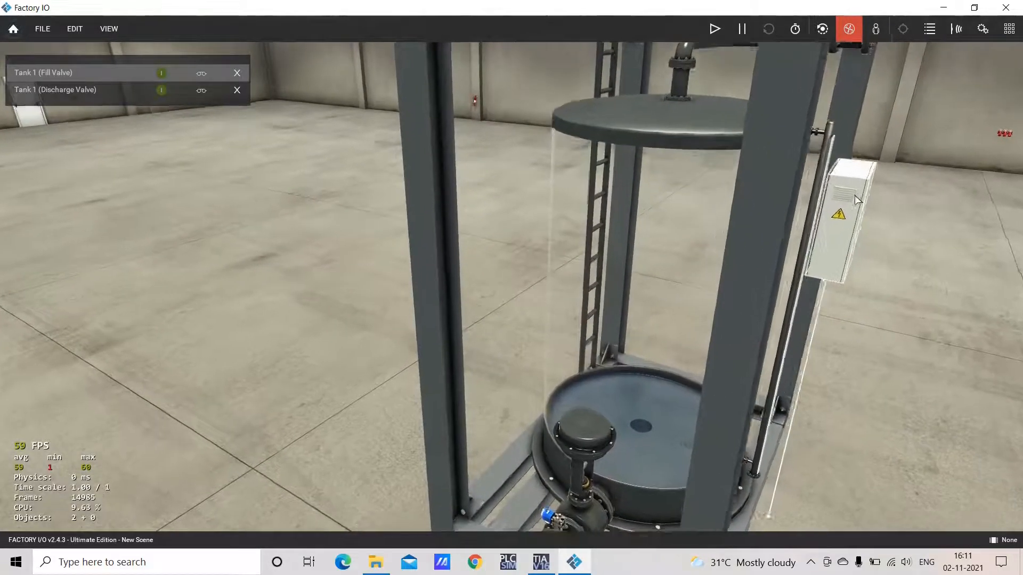
middle_drag(859, 195, 886, 188)
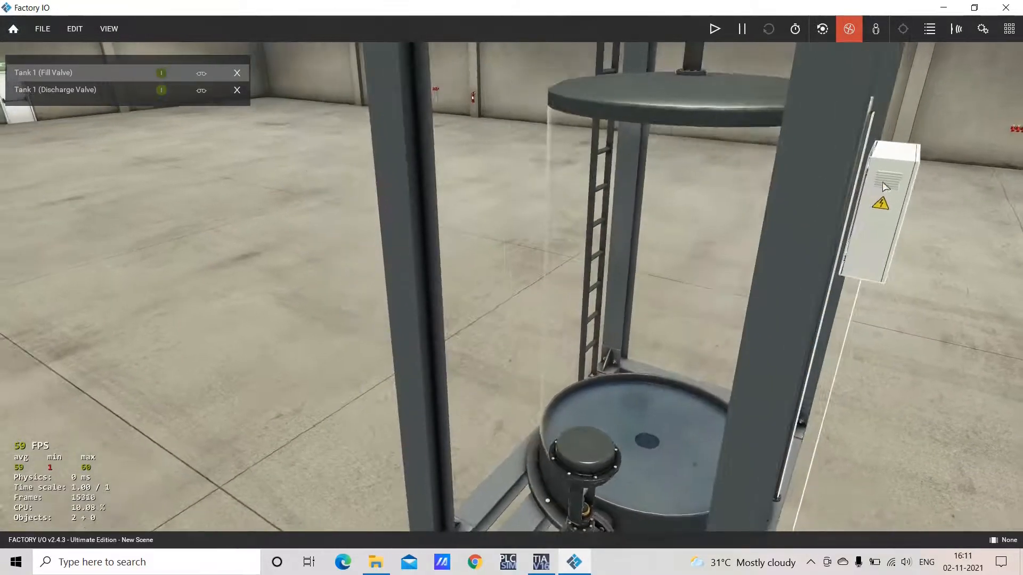
Fine-tune the switchboard's position between the tank frame's posts, checking it from the side and facing its door.
middle_drag(980, 184, 382, 226)
mouse_move(382, 226)
mouse_down()
mouse_move(394, 241)
mouse_move(385, 222)
mouse_up()
key(a)
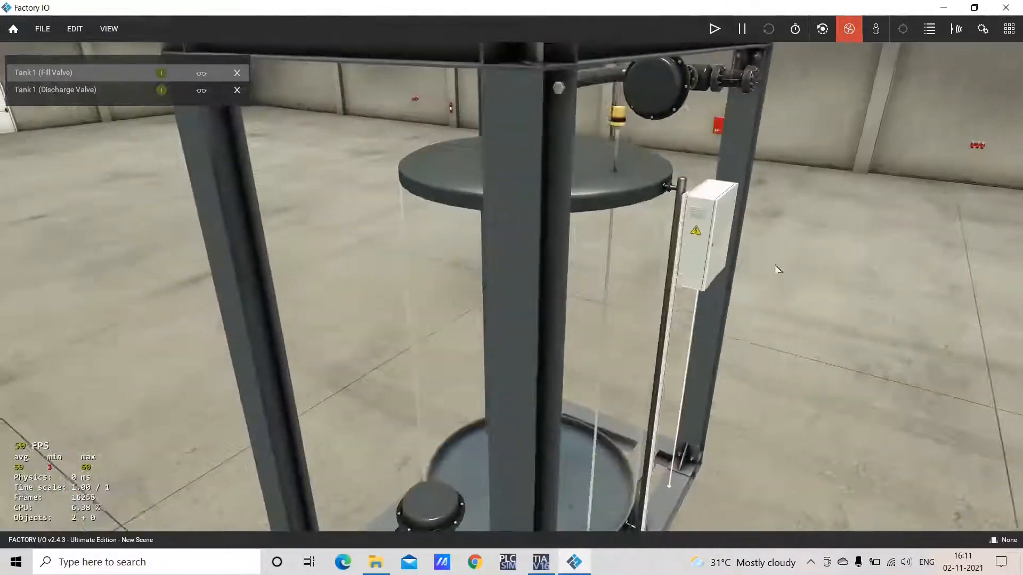
key(d)
middle_drag(790, 219, 852, 191)
drag(851, 191, 860, 193)
scroll(882, 201, down, 2)
scroll(880, 205, up, 4)
middle_drag(883, 211, 213, 178)
scroll(225, 174, down, 1)
right_drag(381, 258, 516, 307)
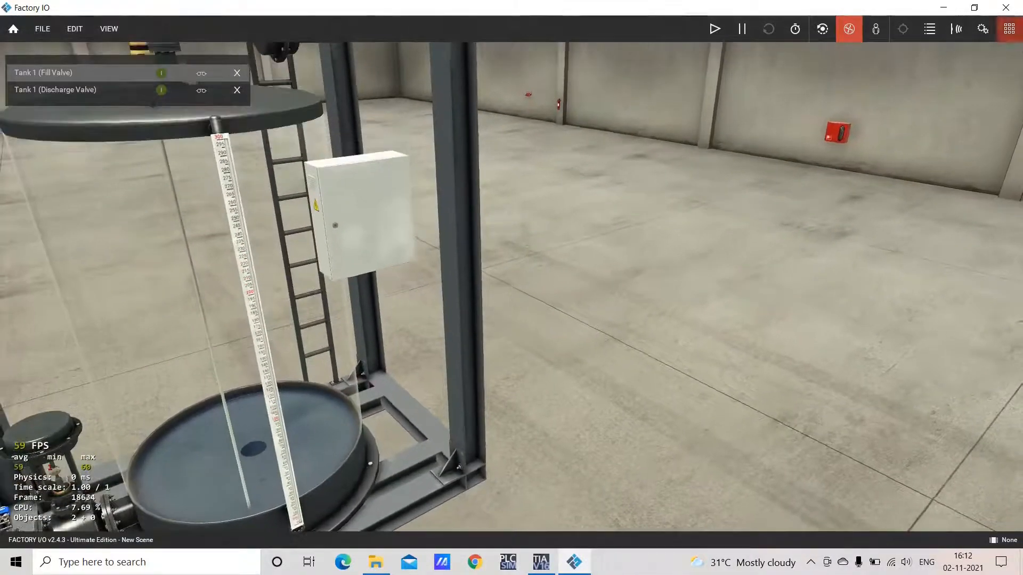
scroll(893, 67, up, 2)
Show the parts palette's control components and remove the docked Fill Valve and Discharge Valve tags from the scene view.
click(1015, 35)
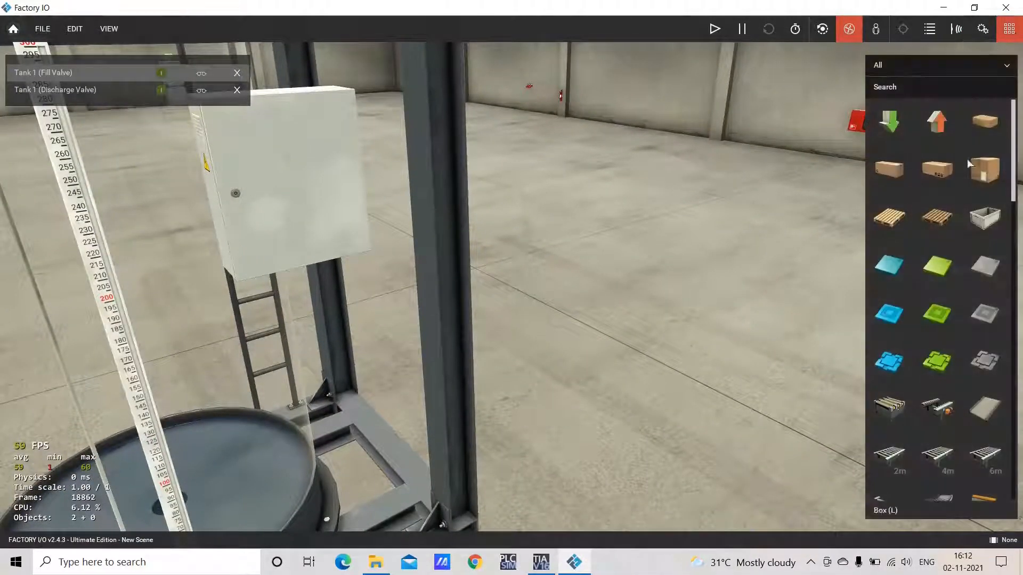
scroll(936, 290, down, 5)
scroll(938, 295, down, 6)
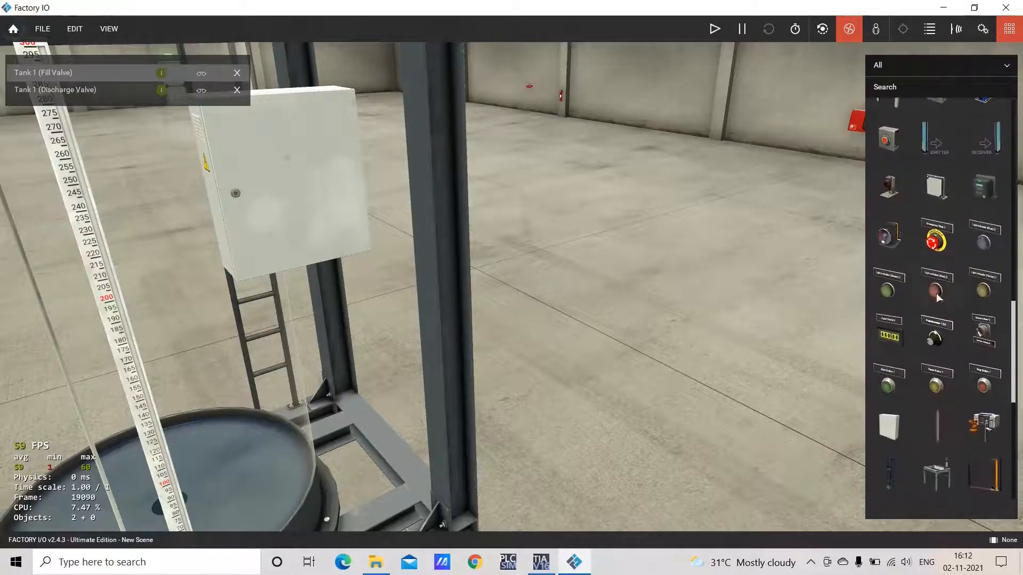
click(237, 73)
click(238, 73)
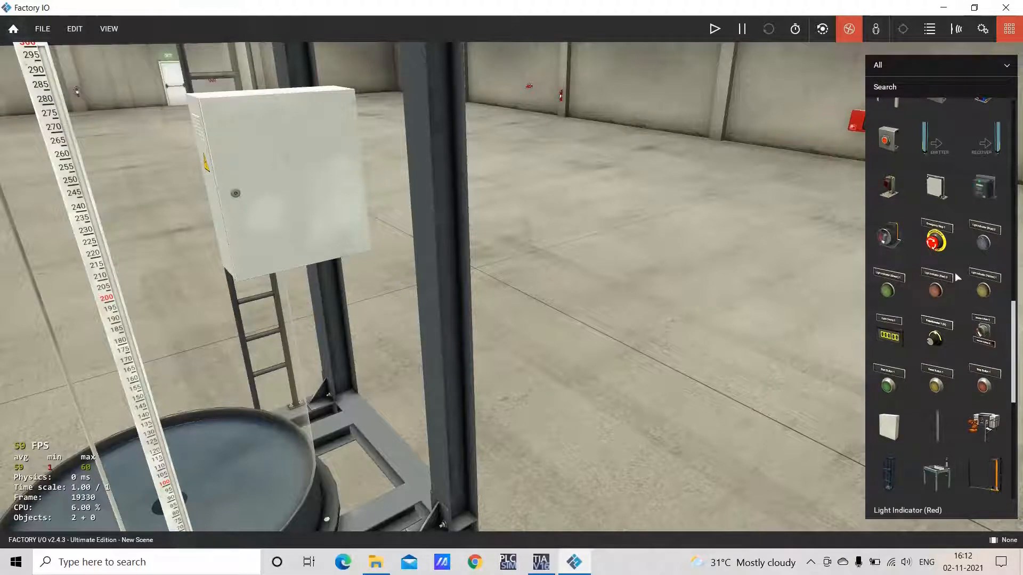
Place a green Start Button on the switchboard's door.
scroll(936, 372, down, 3)
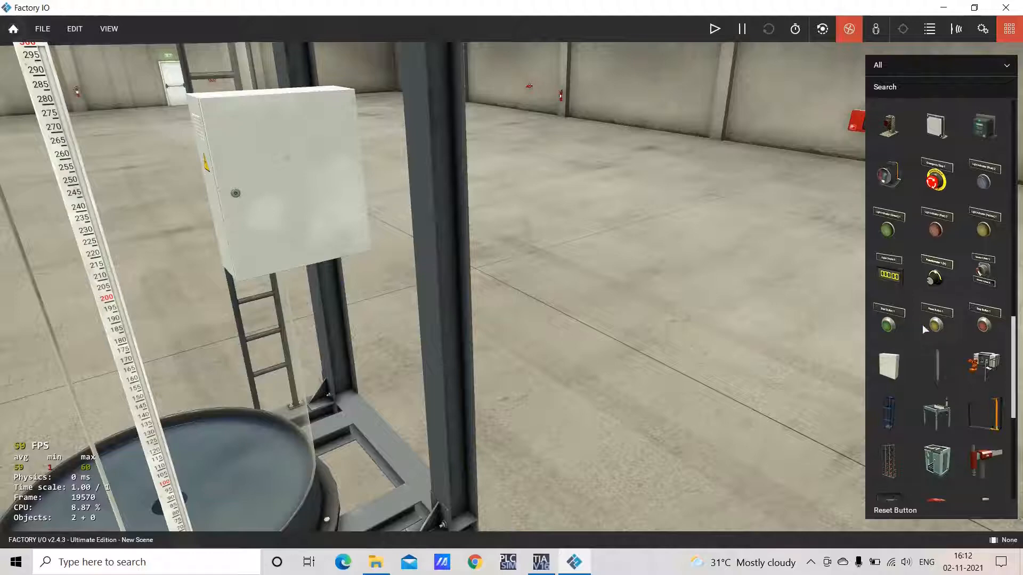
drag(889, 328, 255, 161)
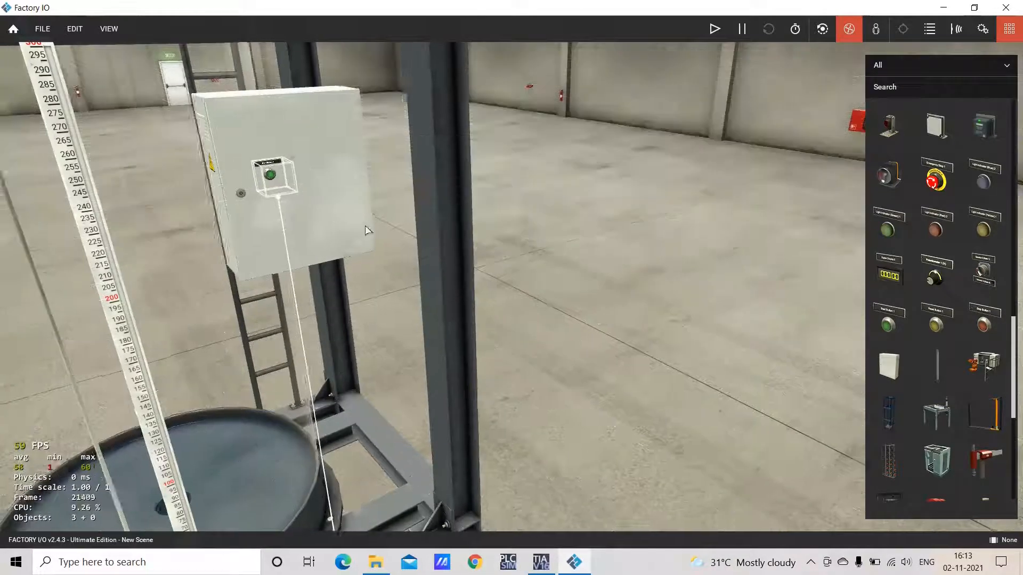
right_drag(365, 229, 820, 232)
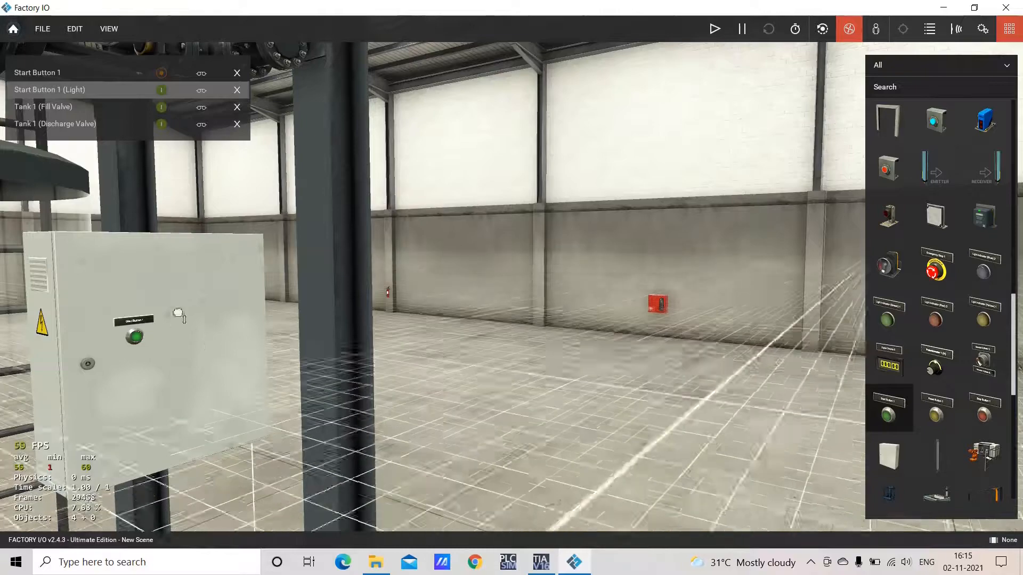
Place a second green Start Button on the switchboard's door and hide the parts palette.
drag(183, 344, 205, 344)
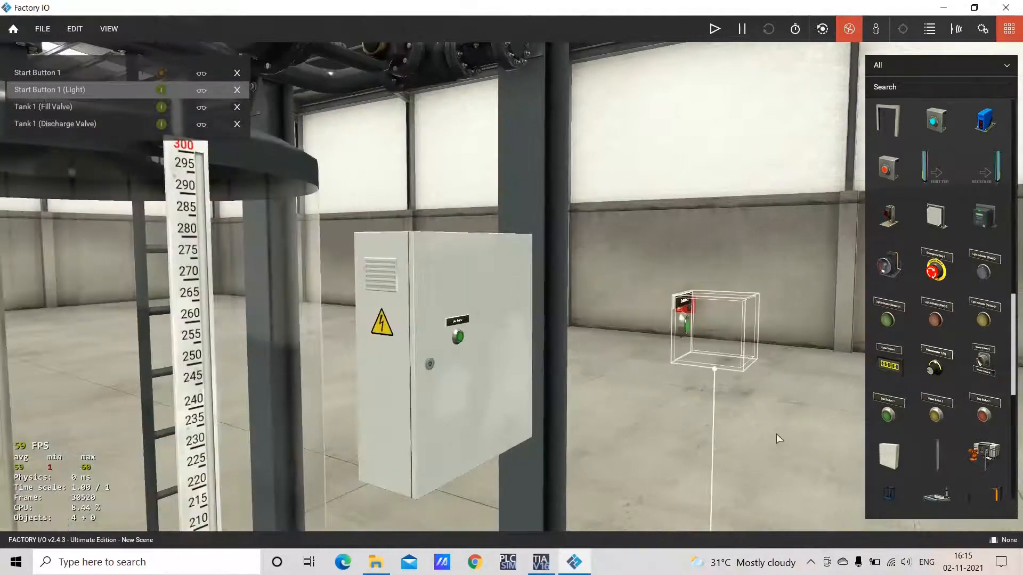
key(a)
click(1009, 29)
drag(842, 327, 599, 327)
key(a)
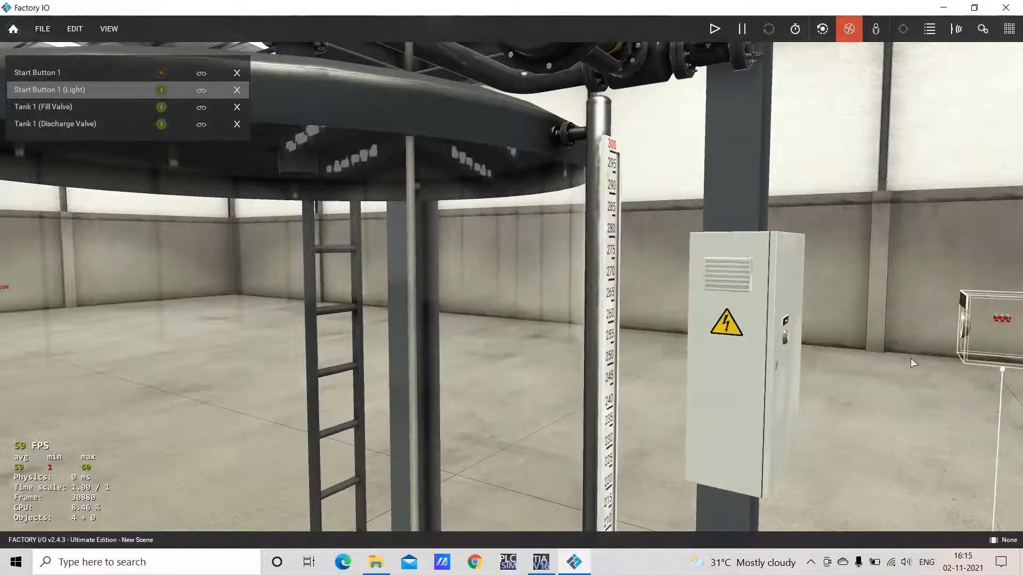
drag(981, 320, 821, 316)
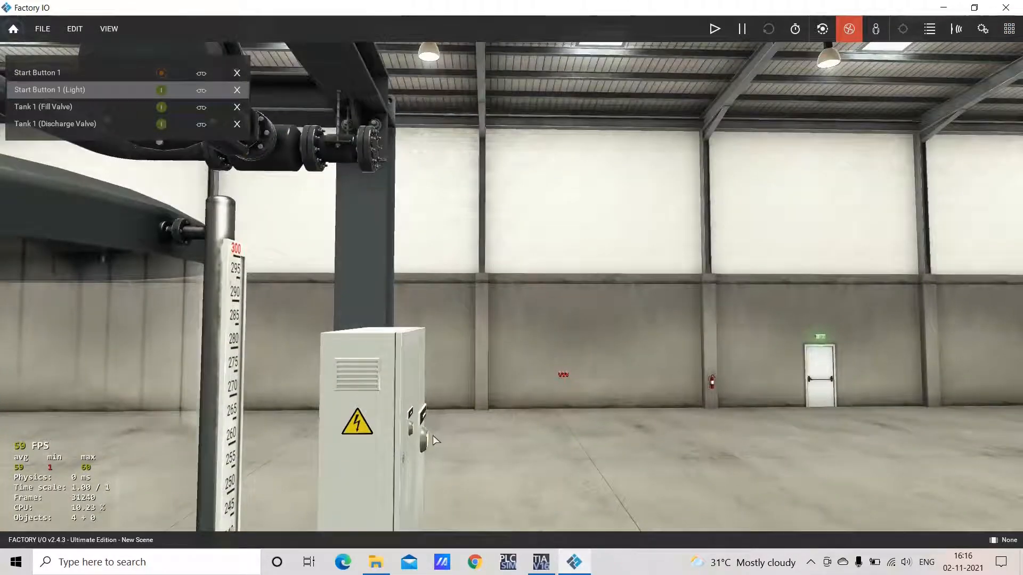
drag(434, 434, 457, 392)
Arrange the two start buttons side by side on the switchboard's door.
right_drag(457, 391, 488, 381)
scroll(488, 381, up, 5)
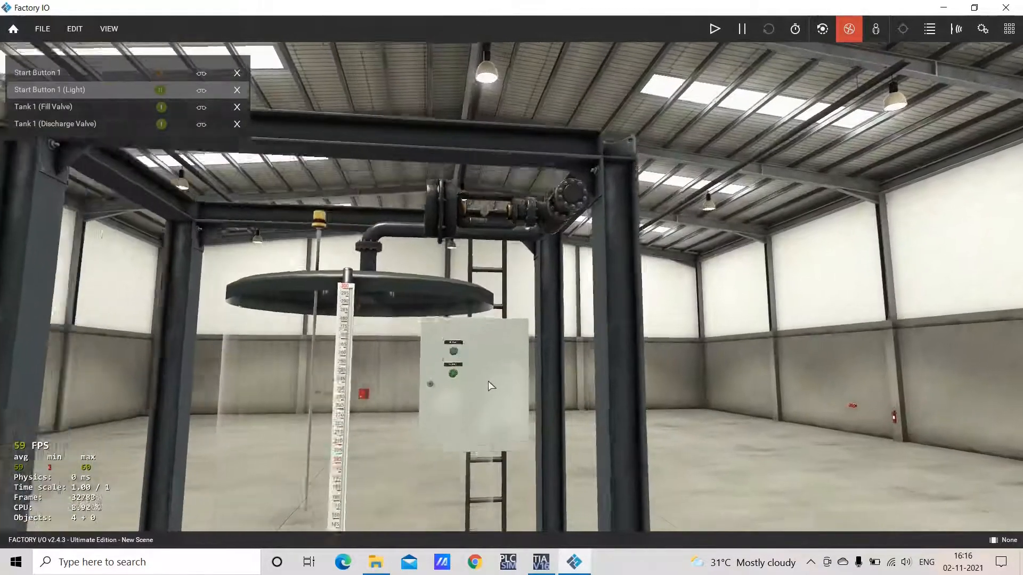
scroll(485, 401, up, 4)
drag(346, 296, 407, 360)
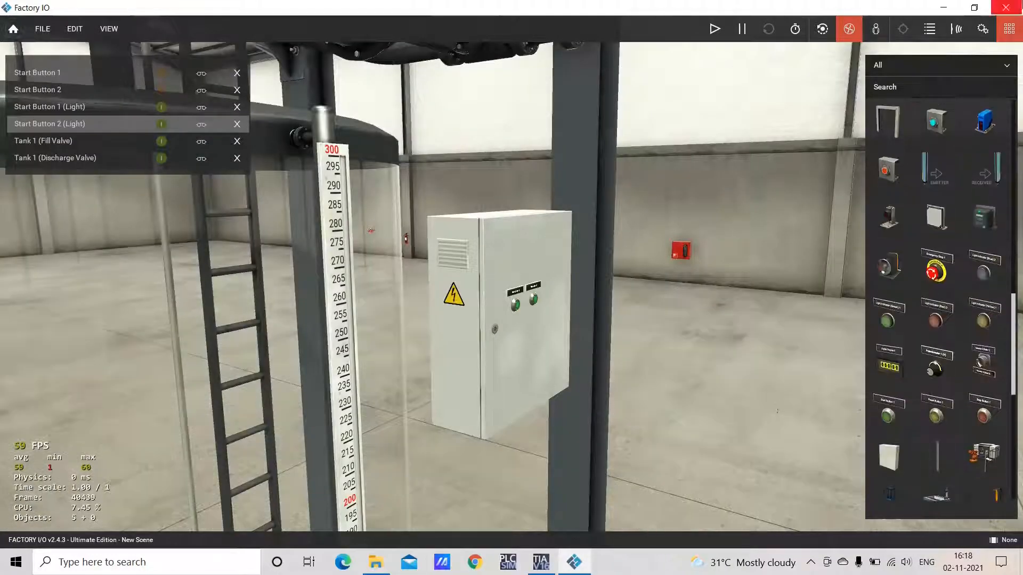
Place a red Stop Button on the switchboard's door in line with the two start buttons.
drag(631, 500, 550, 268)
key(a)
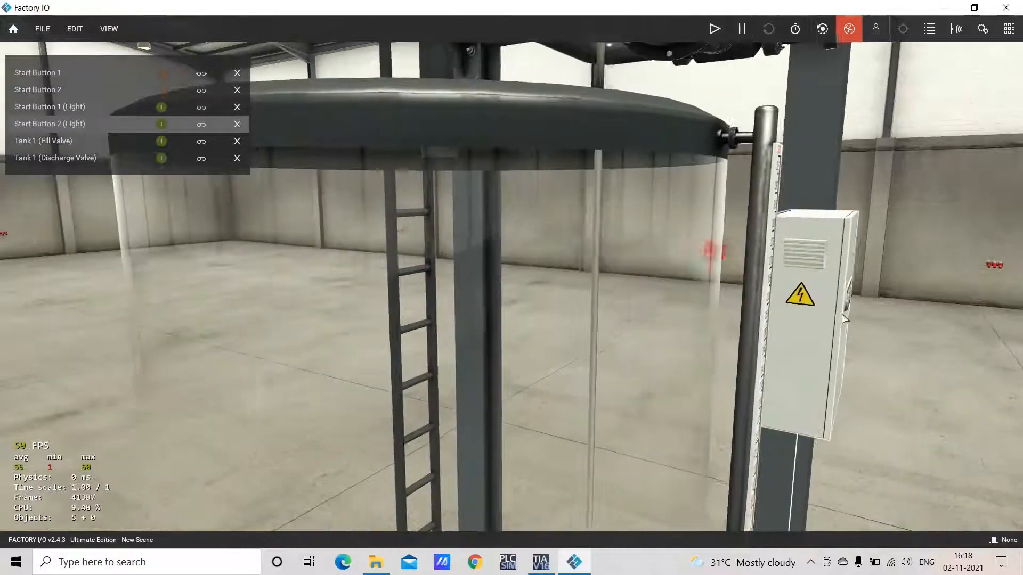
key(d)
key(d)
mouse_move(364, 297)
right_down()
mouse_move(304, 274)
mouse_move(532, 306)
mouse_move(347, 299)
right_up()
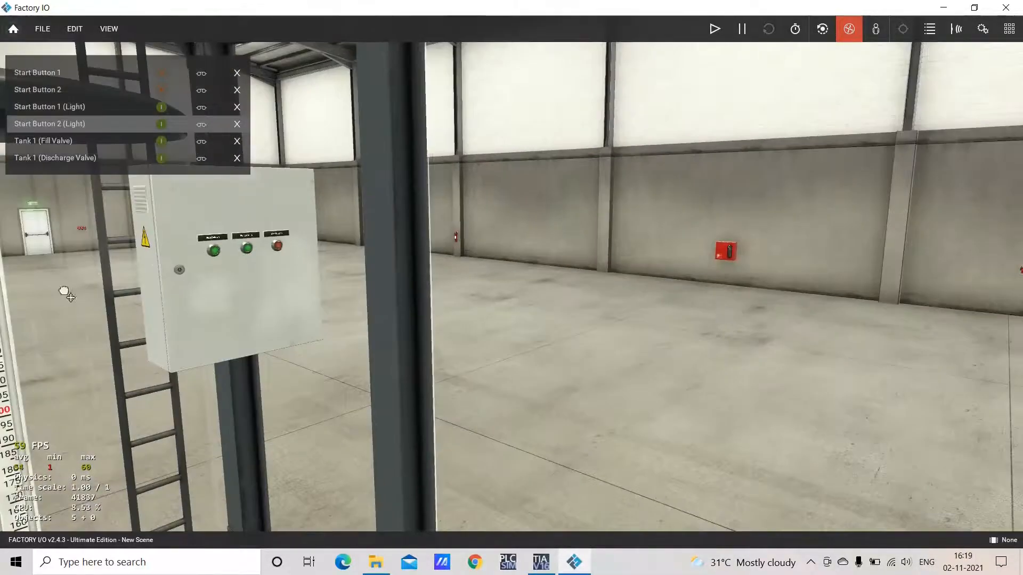
right_drag(66, 292, 704, 276)
scroll(705, 270, up, 5)
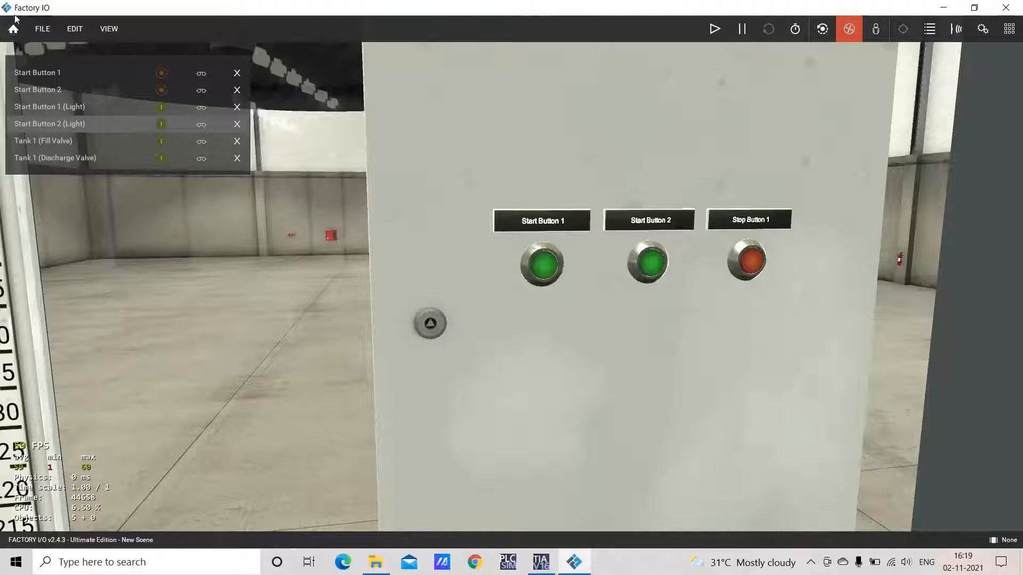
Dock all tags in the scene view and rename the Start Button 1 tag as START_FILL_VALVE.
click(110, 30)
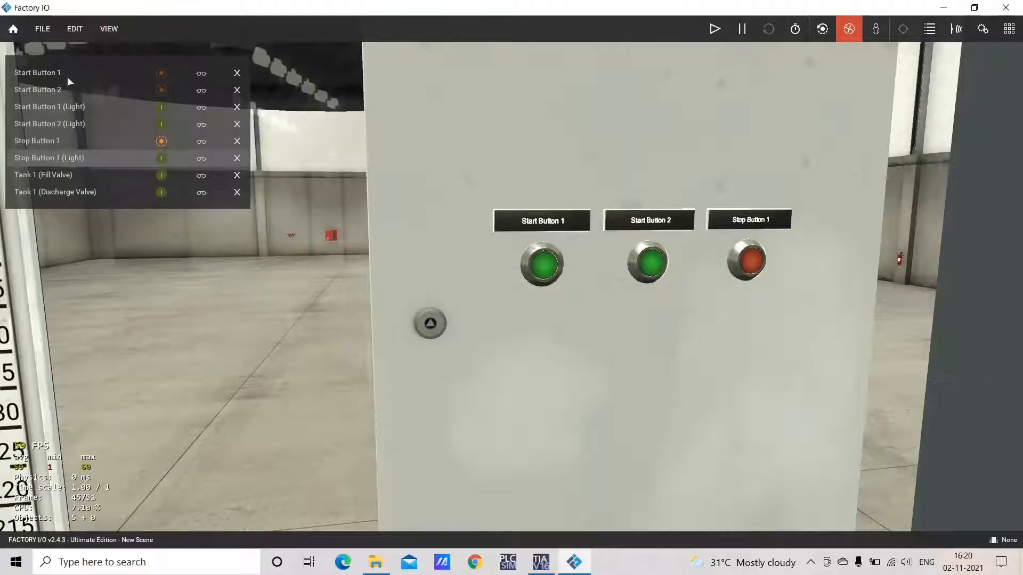
click(69, 72)
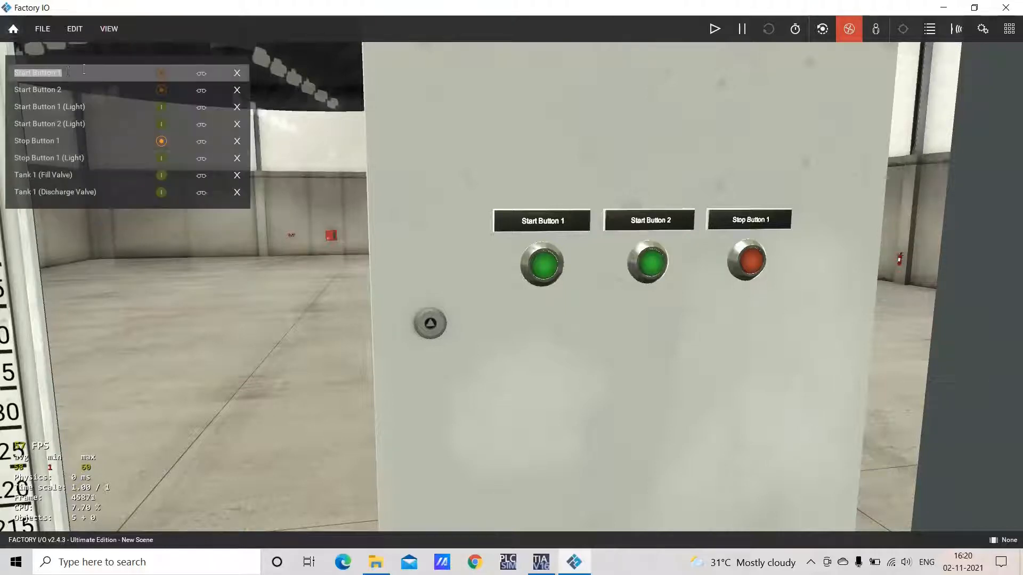
text(START_FILL_)
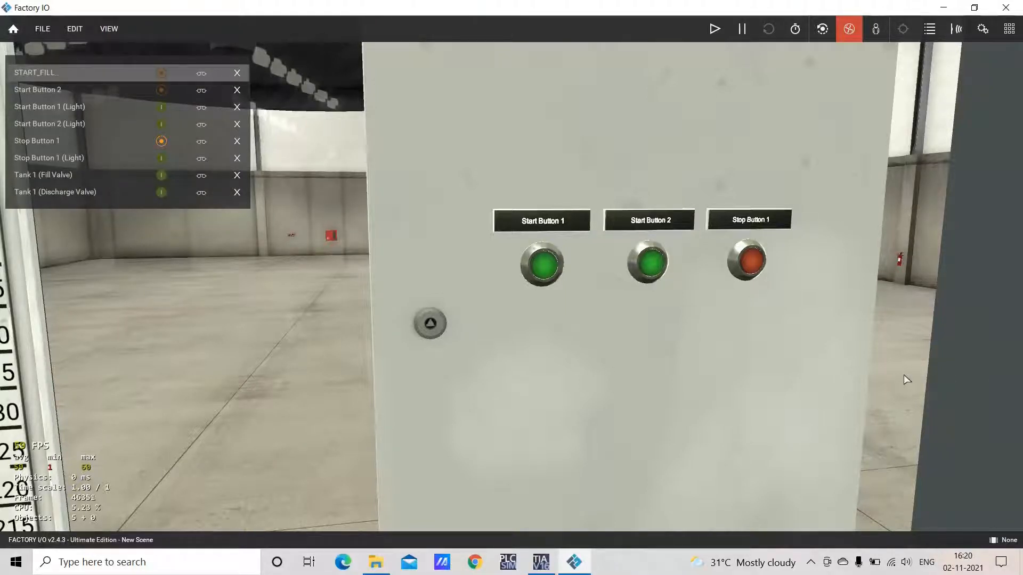
text(VALVE)
Rename the Start Button 2 tag as START_DISCHARGE_VALVE and the Stop Button 1 tag as STOP.
click(68, 90)
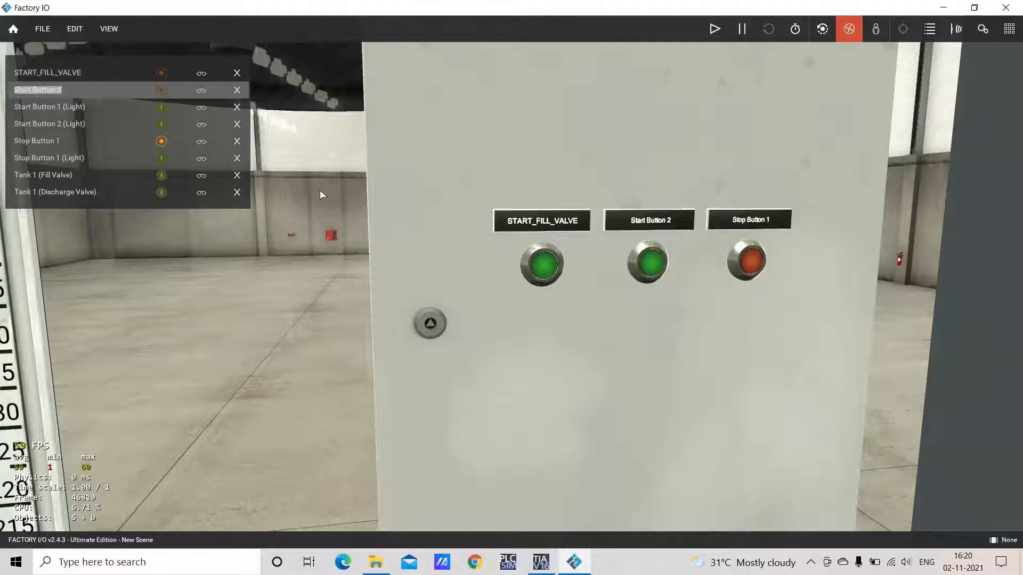
text(START_DISCHARGE_VALVE)
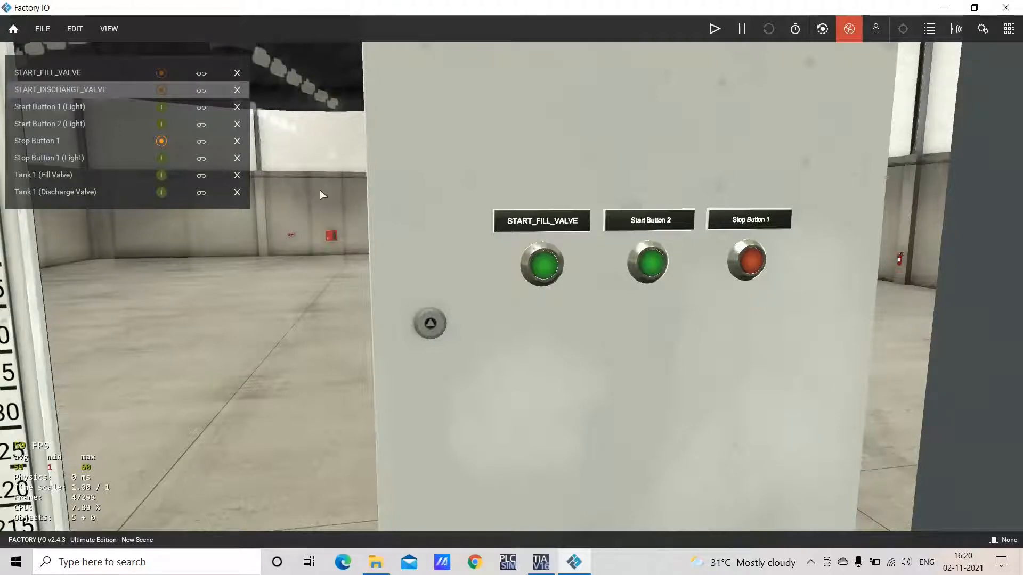
click(62, 141)
text(STOP)
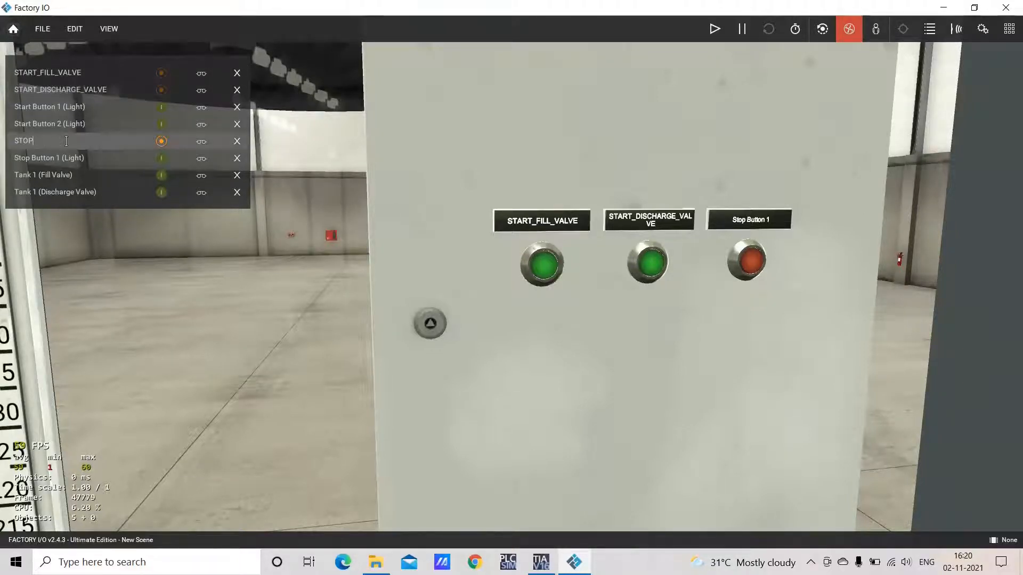
key(Return)
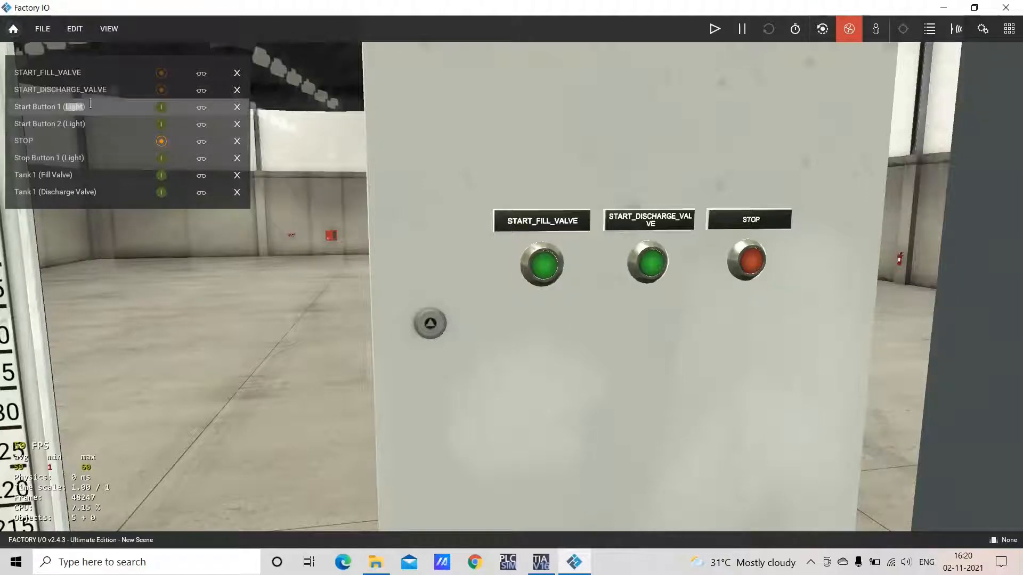
Rename the Start Button 1 light tag as START_FILL_INDICATOR(Light) and the Start Button 2 light tag as START_DISCHARGE_INDICATOR(Light).
click(62, 104)
text(START_FILL_INDICAT)
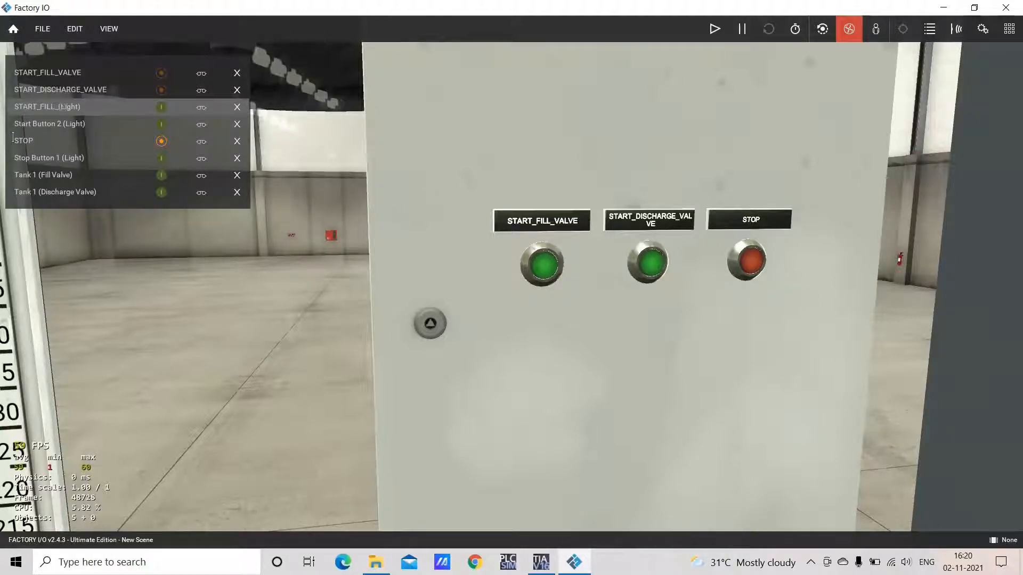
text(OR)
click(2, 122)
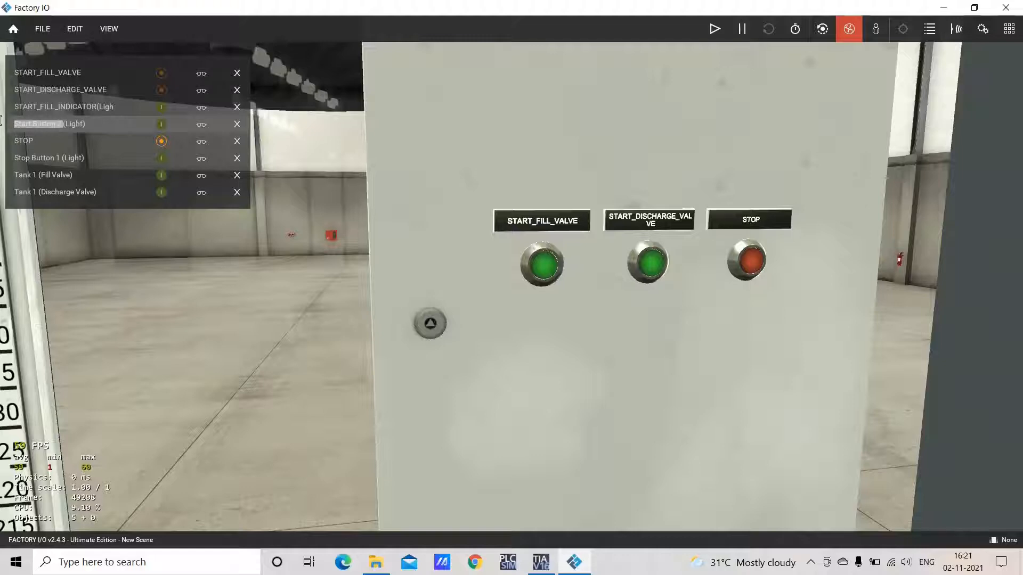
text(START_DISCHARGE_INDICATOR)
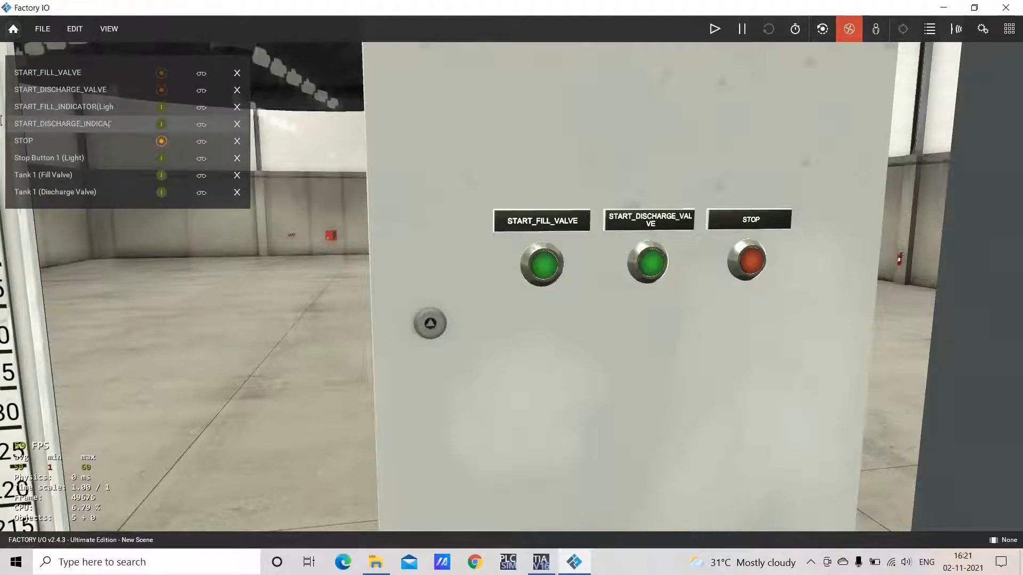
key(Return)
Inspect the labelled push buttons on the switchboard from a distance and close up.
scroll(344, 258, down, 3)
key(s)
scroll(344, 258, up, 4)
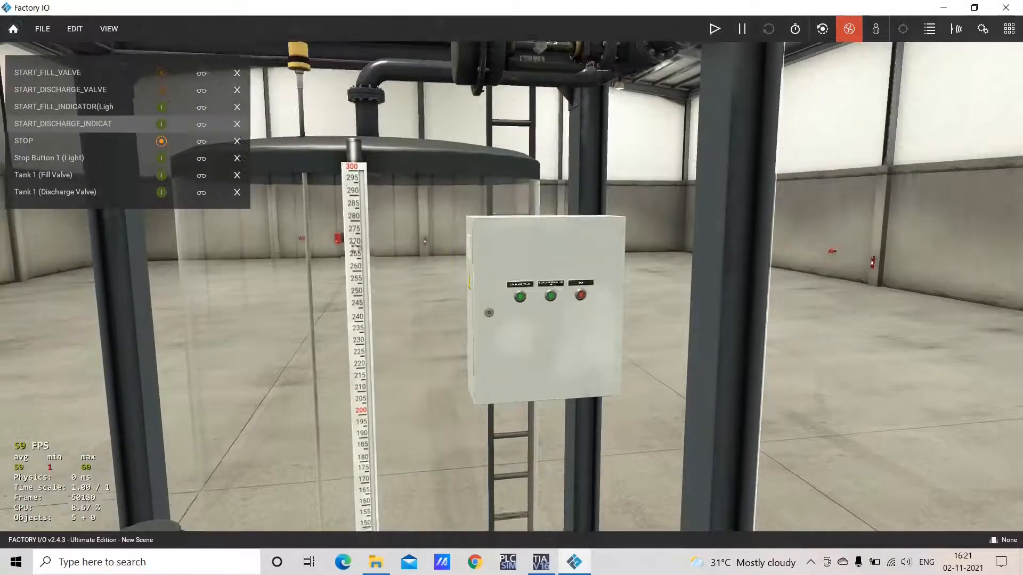
scroll(564, 321, down, 4)
scroll(491, 325, up, 4)
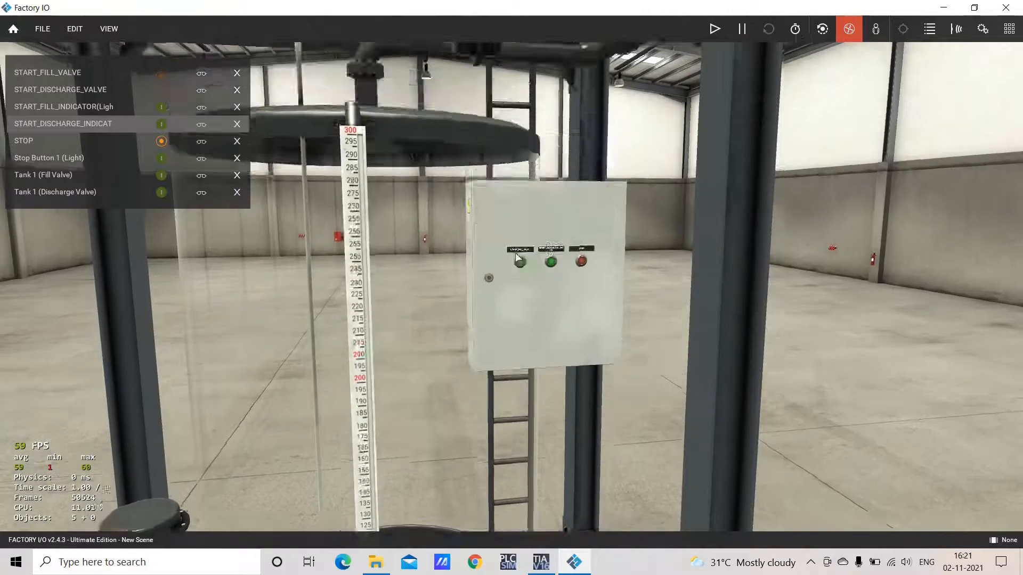
key(w)
key(w)
scroll(736, 277, down, 5)
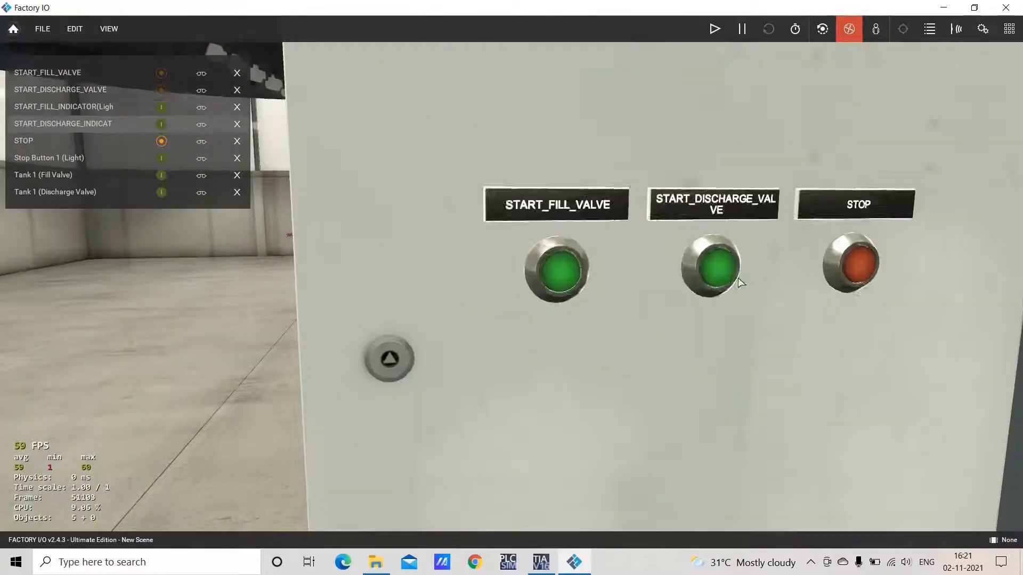
Open the scene's driver settings and choose Siemens S7-PLCSIM as the driver.
click(42, 29)
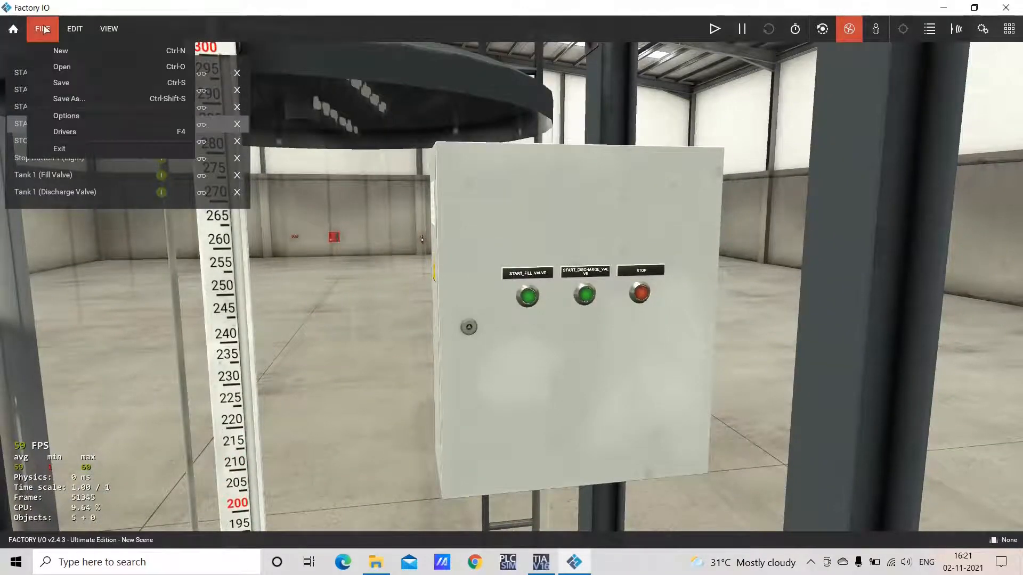
click(72, 135)
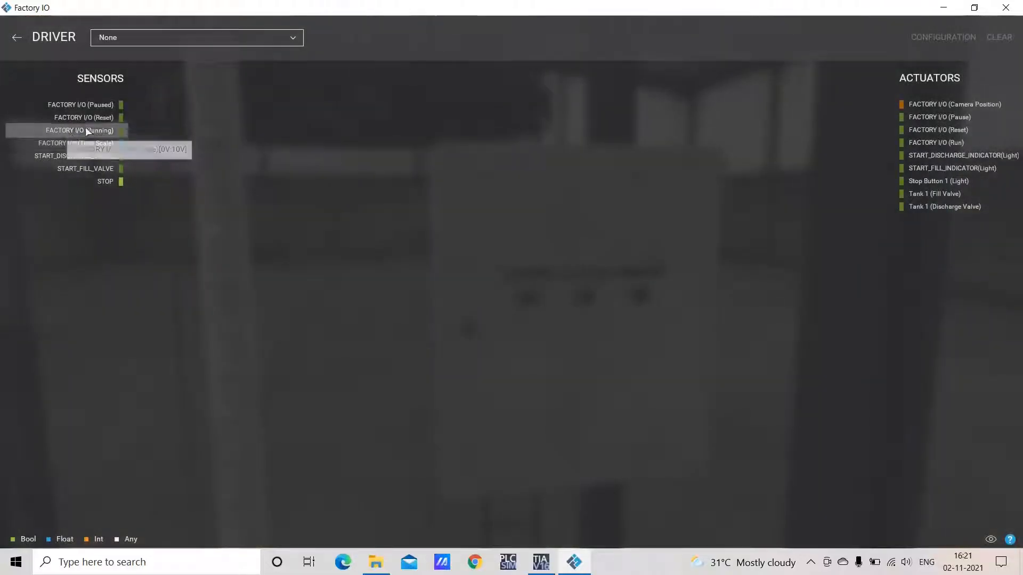
click(281, 37)
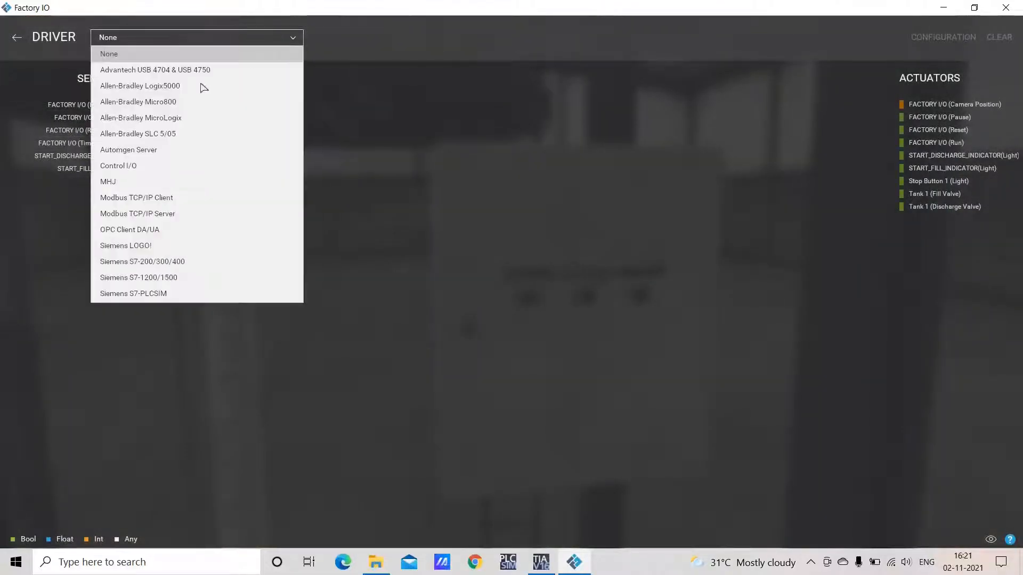
click(164, 295)
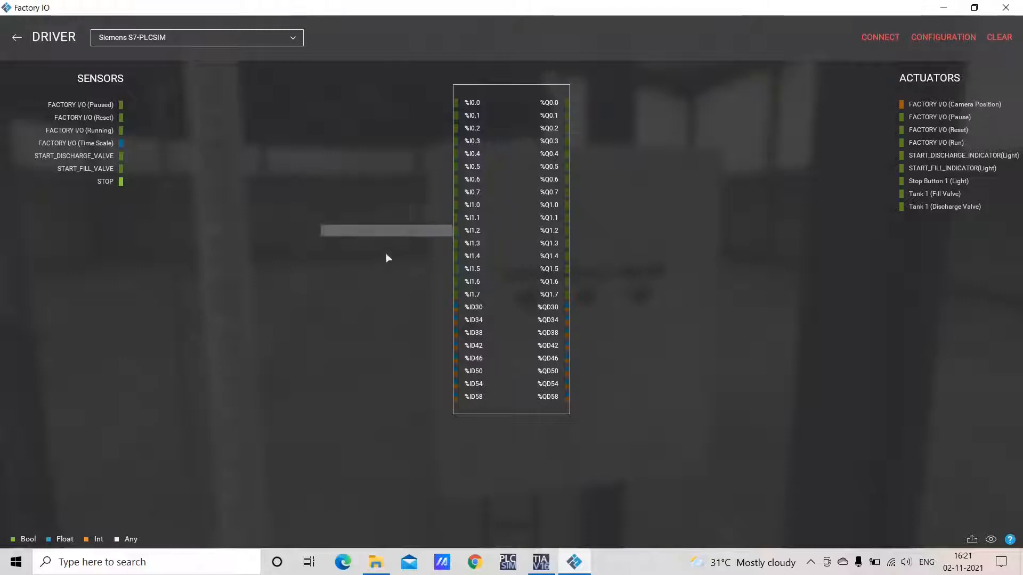
Configure the PLCSIM driver for model S7-1200 with a Bool Inputs offset of 10, and return to the scene.
click(958, 39)
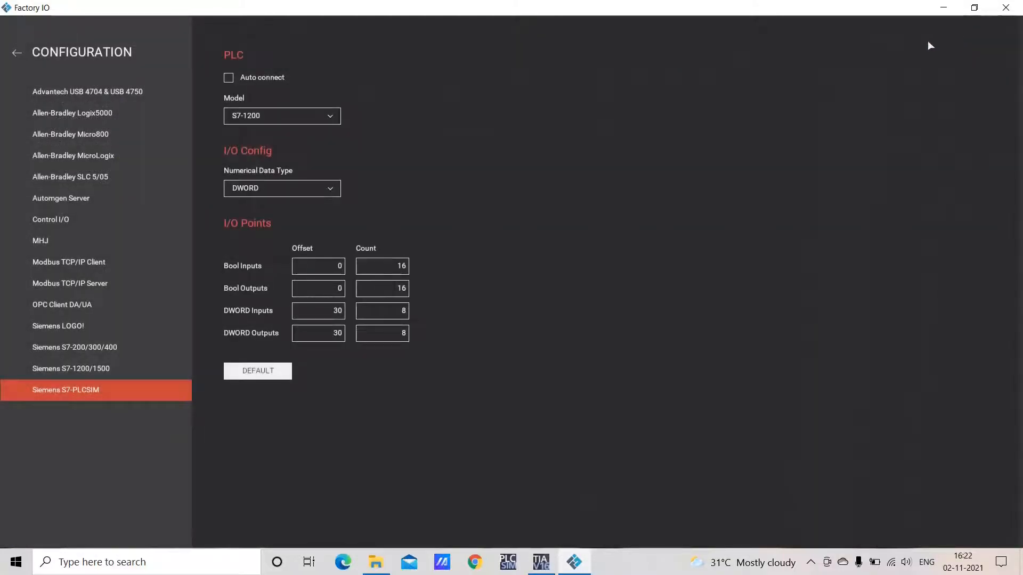
click(309, 118)
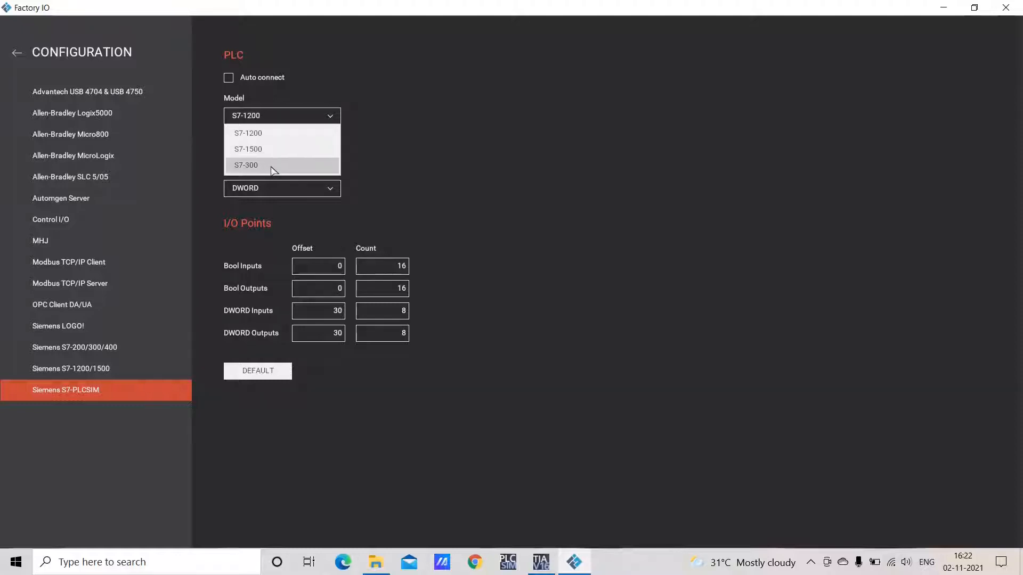
click(263, 133)
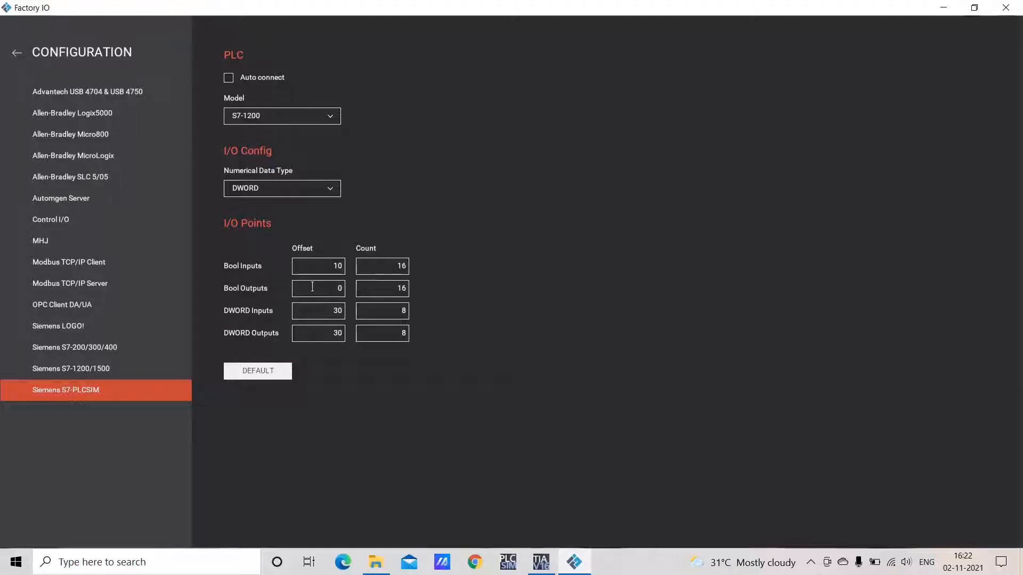
click(18, 53)
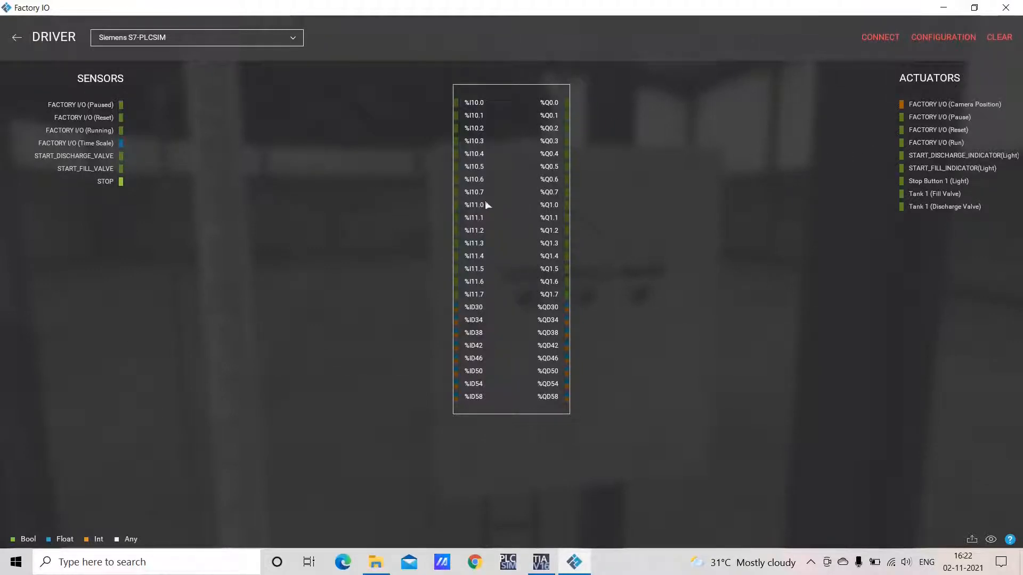
click(14, 36)
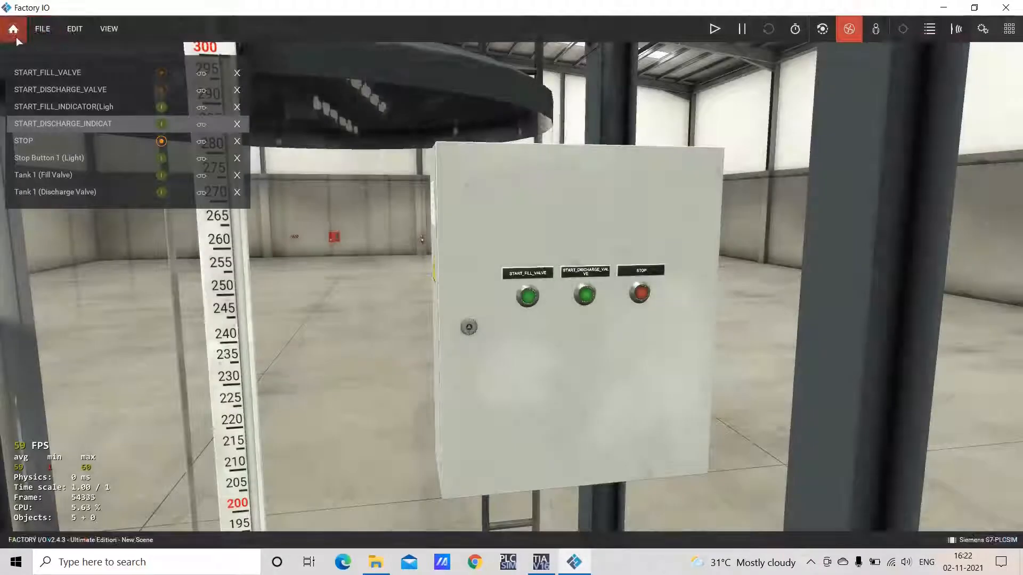
Save the scene under the new name WATER_CONTROLLER.
click(39, 30)
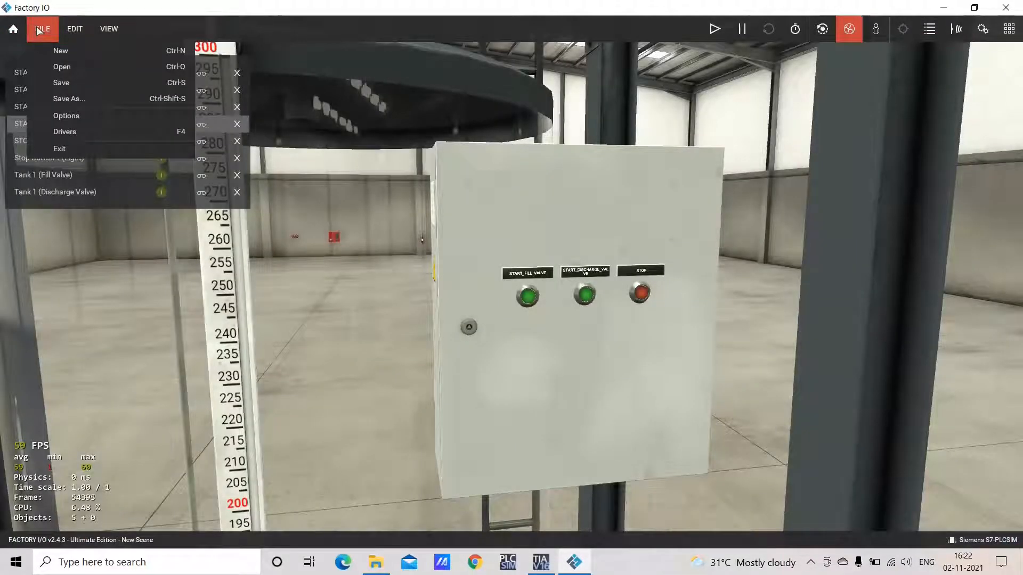
click(82, 101)
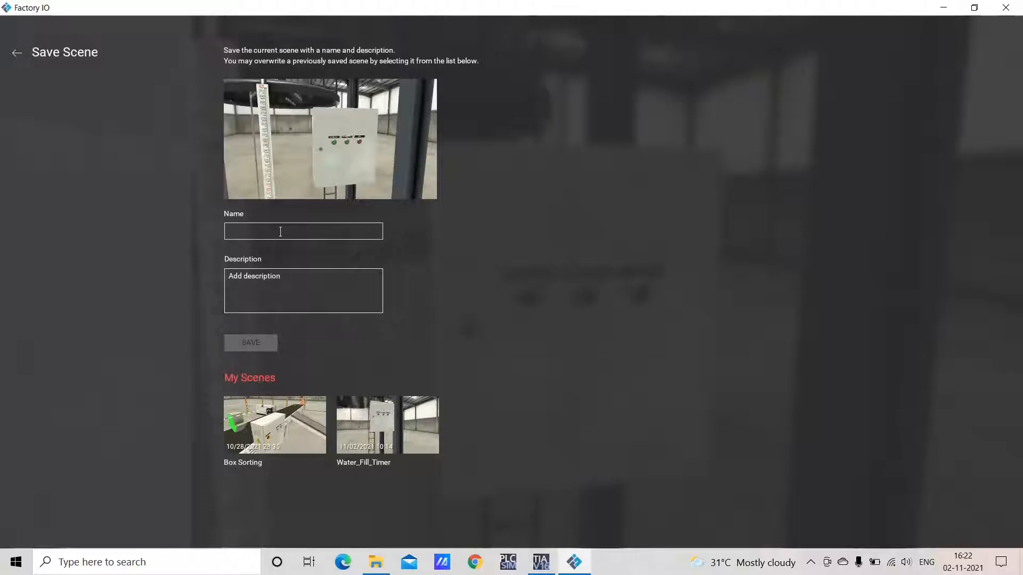
text(WATER_CONTROLLER)
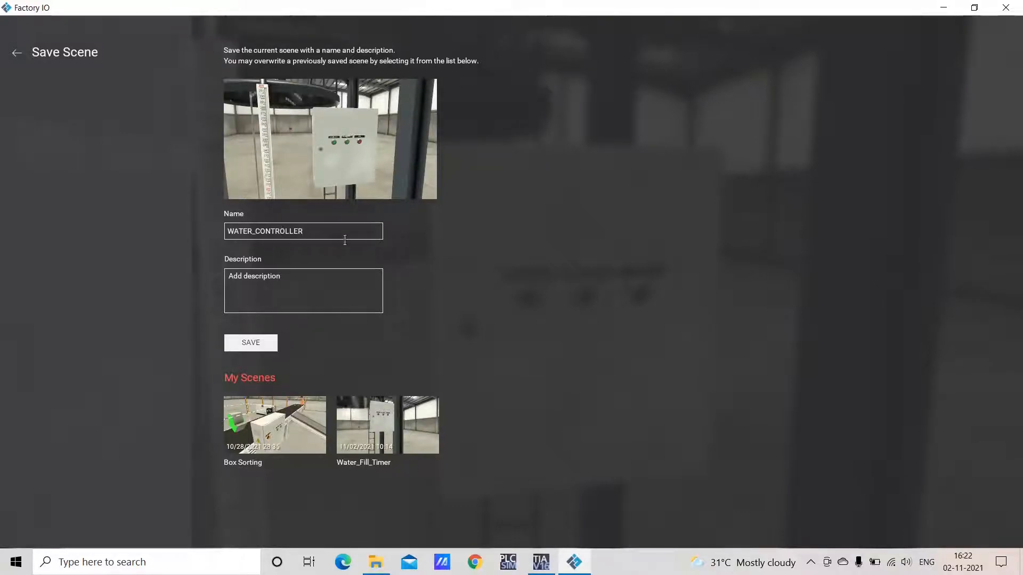
click(251, 343)
In the driver mapping, assign START_FILL_VALVE to %I10.0, START_DISCHARGE_VALVE to %I10.1 and STOP to %I10.2.
click(42, 29)
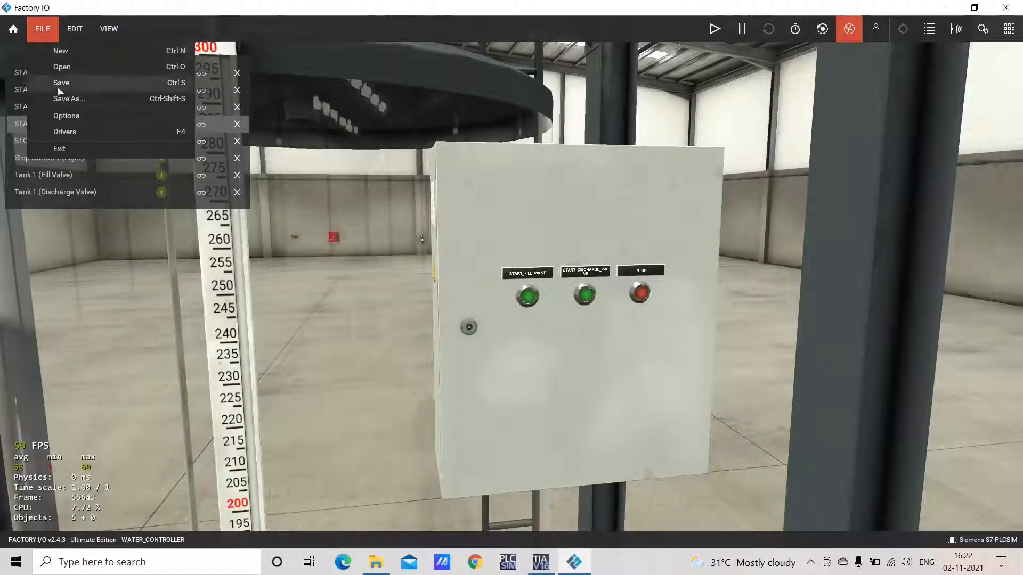
click(65, 131)
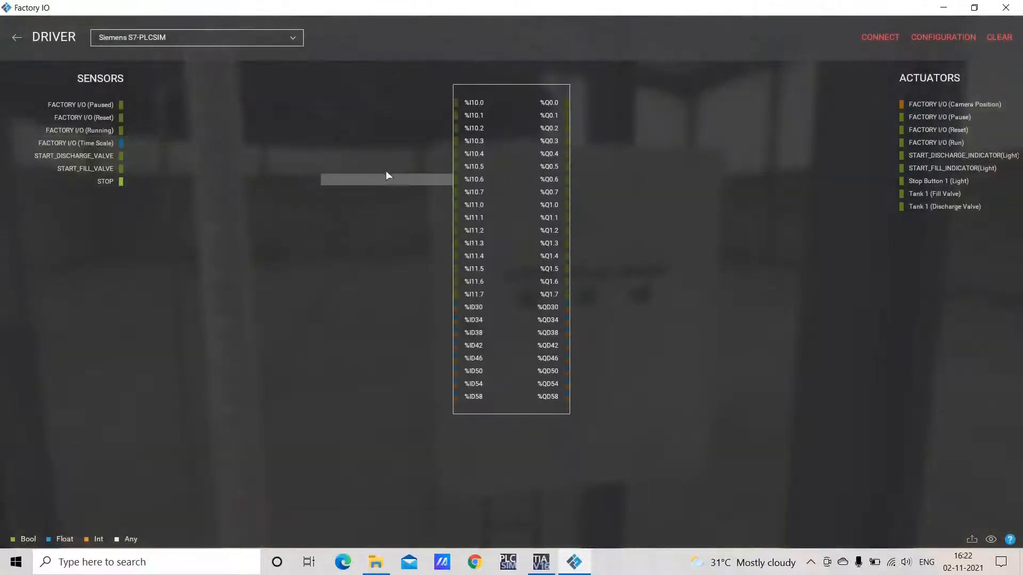
drag(110, 104, 275, 130)
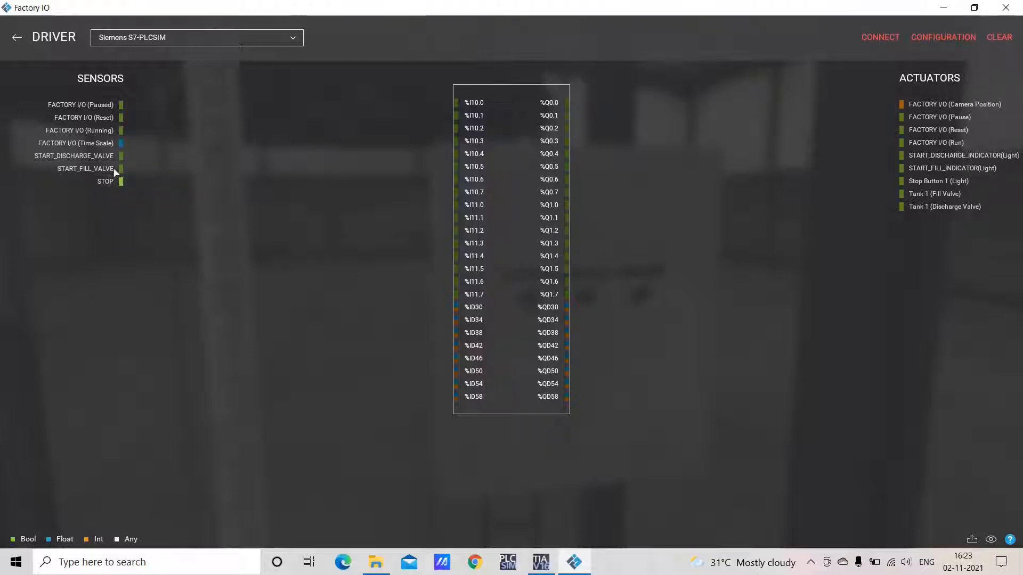
drag(113, 168, 443, 106)
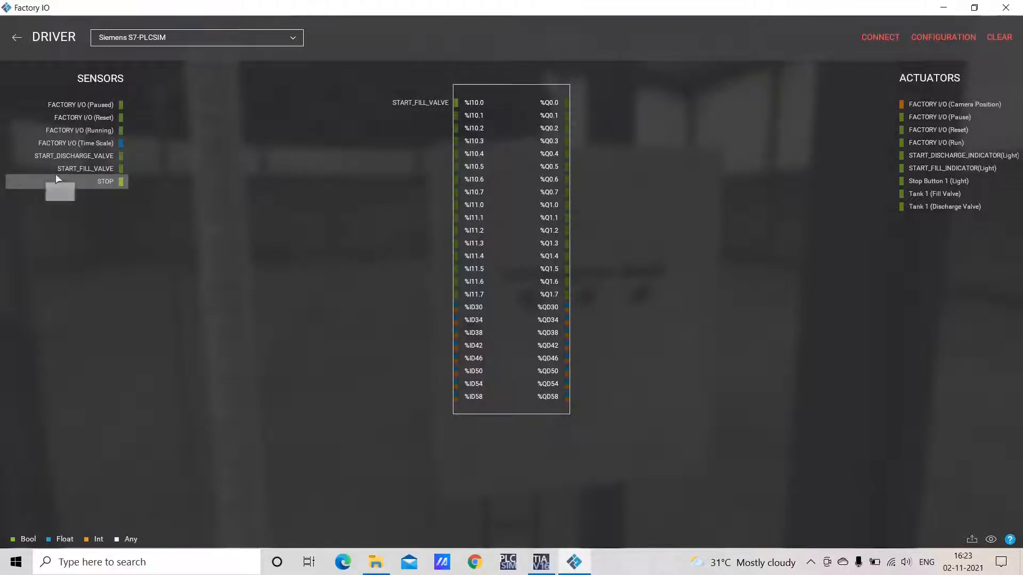
drag(60, 156, 410, 116)
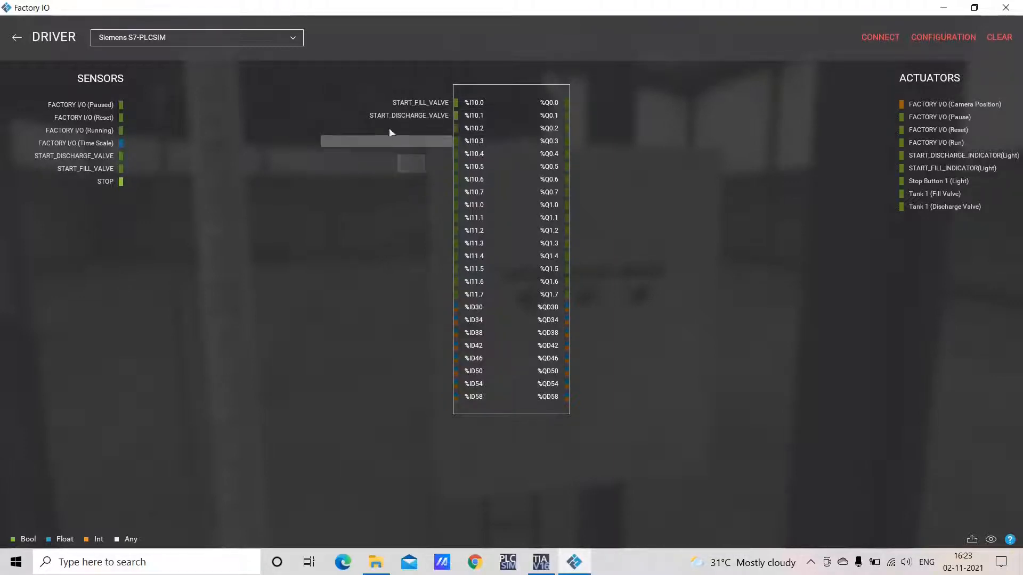
drag(111, 184, 440, 137)
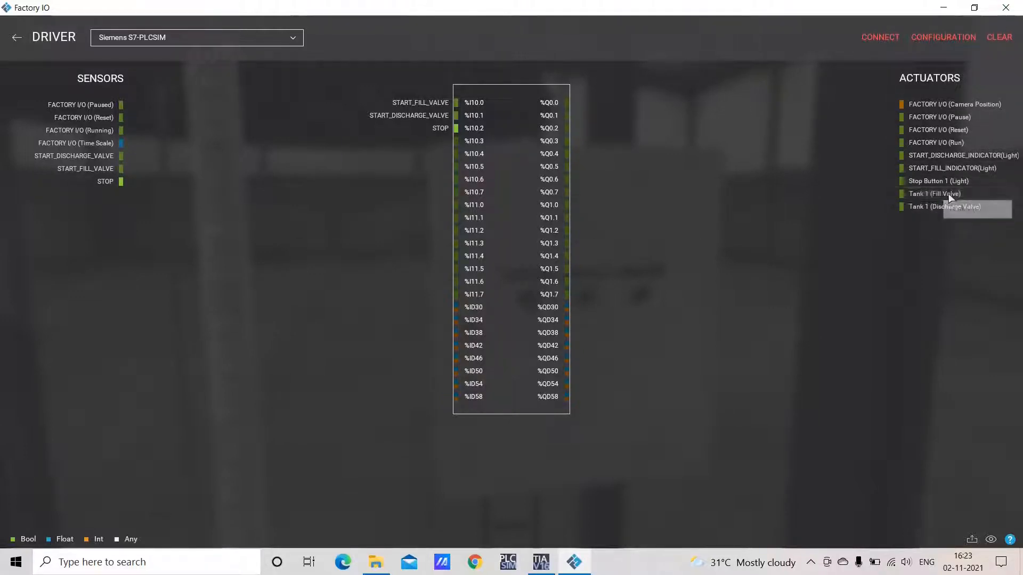
Map Tank 1 (Fill Valve) to %Q0.0, Tank 1 (Discharge Valve) to %Q0.1, START_FILL_INDICATOR(Light) to %Q0.2 and START_DISCHARGE_INDICATOR(Light) to %Q0.3.
drag(949, 194, 615, 103)
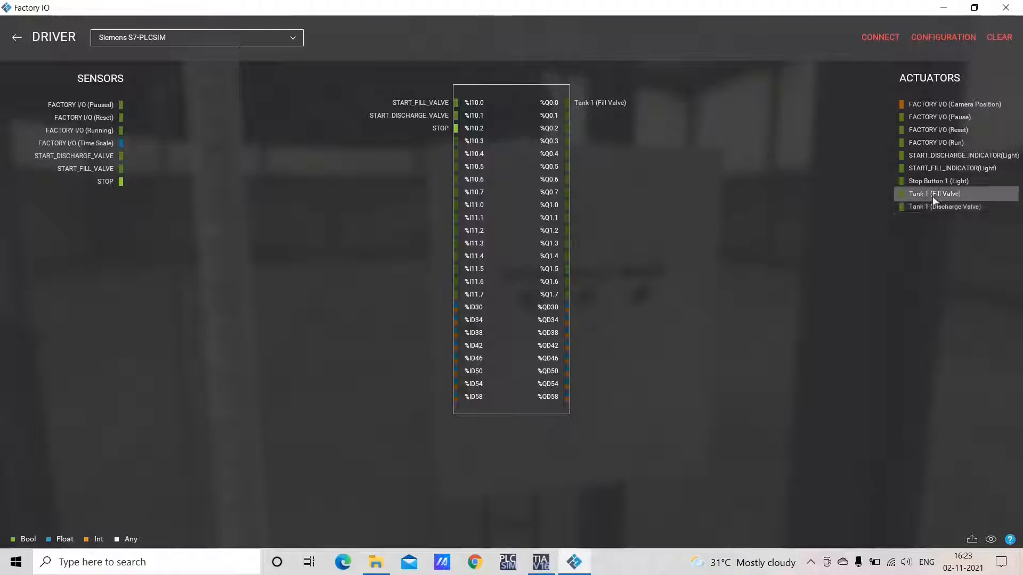
drag(949, 206, 615, 113)
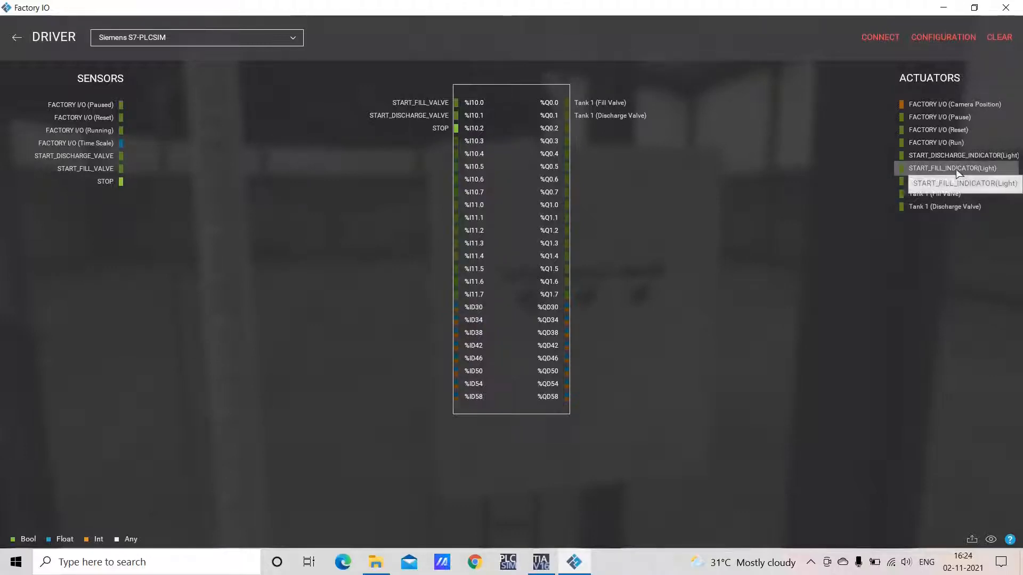
drag(952, 169, 601, 132)
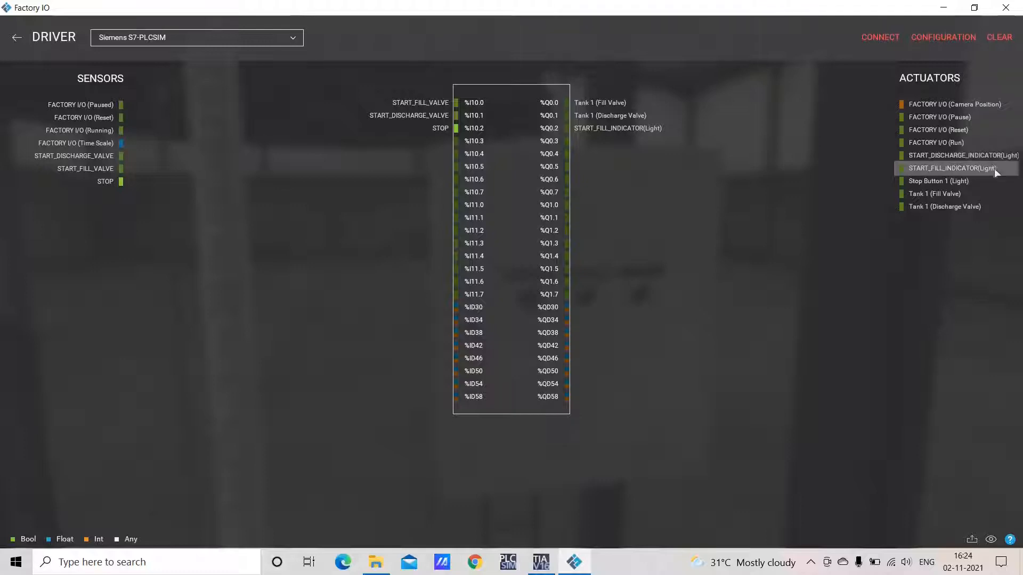
drag(973, 167, 617, 130)
drag(955, 161, 756, 204)
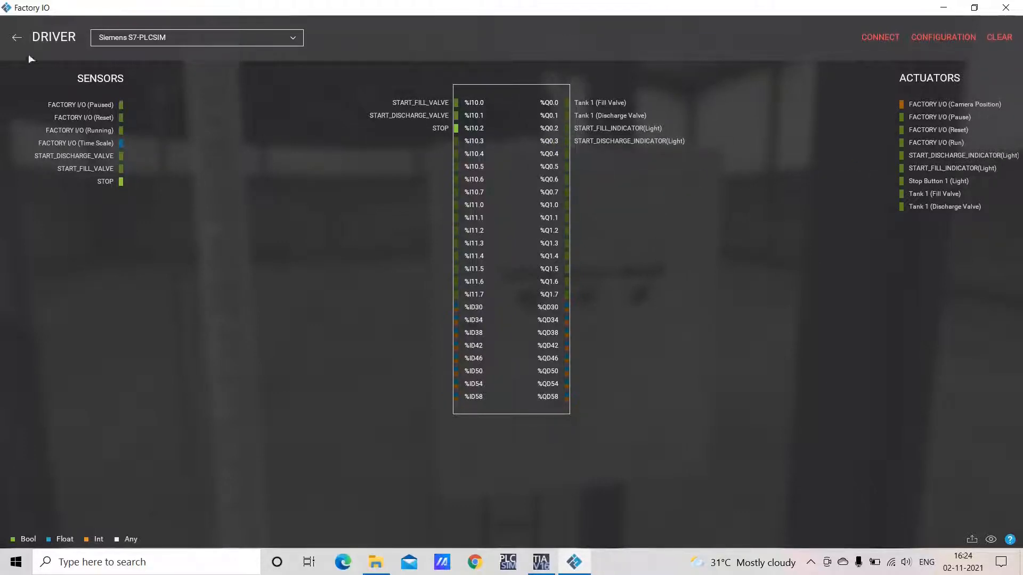
click(14, 39)
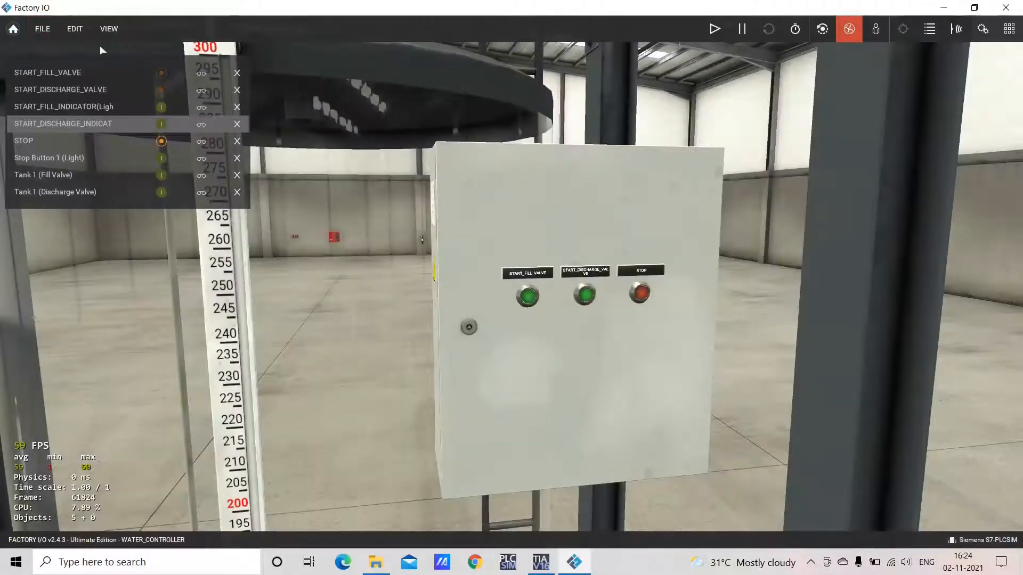
Save the WATER_CONTROLLER scene with its driver mapping.
click(107, 30)
click(43, 29)
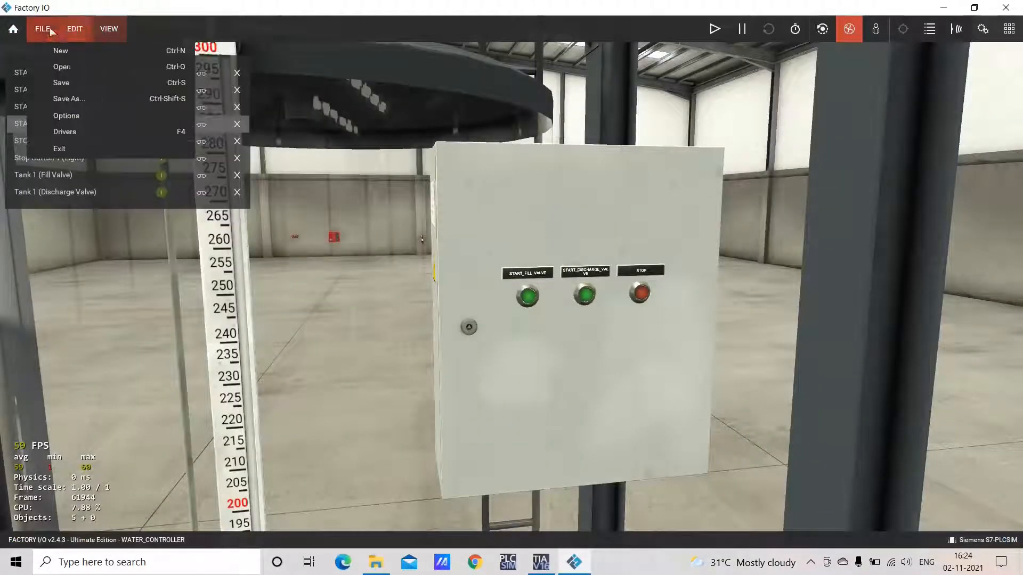
click(55, 83)
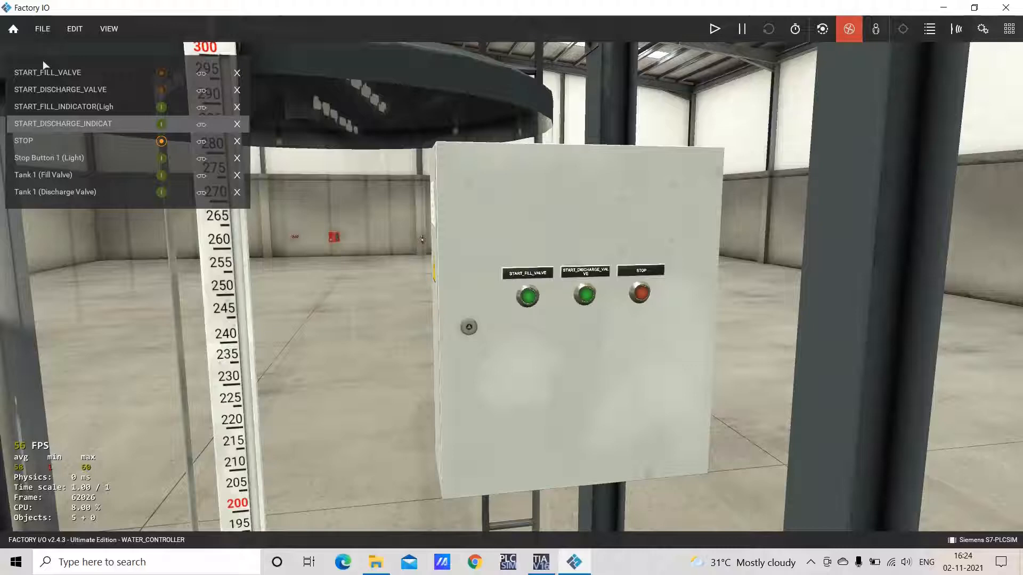
Check the saved scenes list for the WATER_CONTROLLER scene and return to the open scene.
click(15, 29)
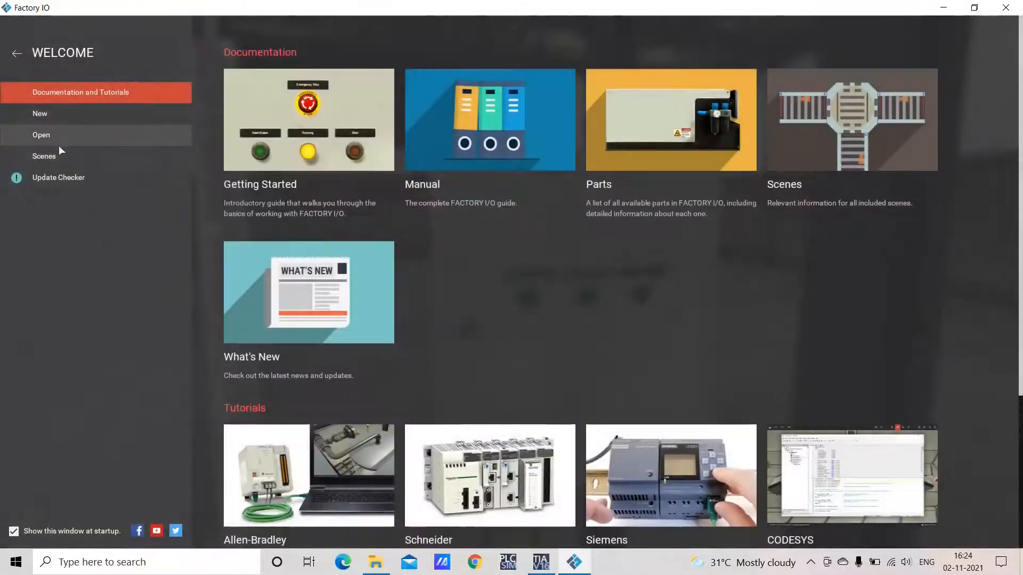
click(57, 139)
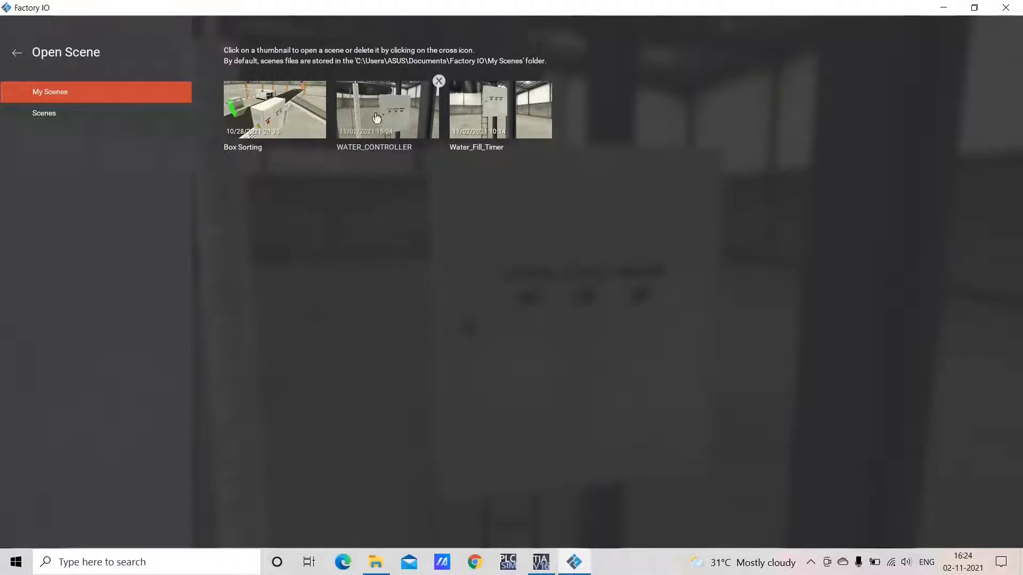
click(17, 52)
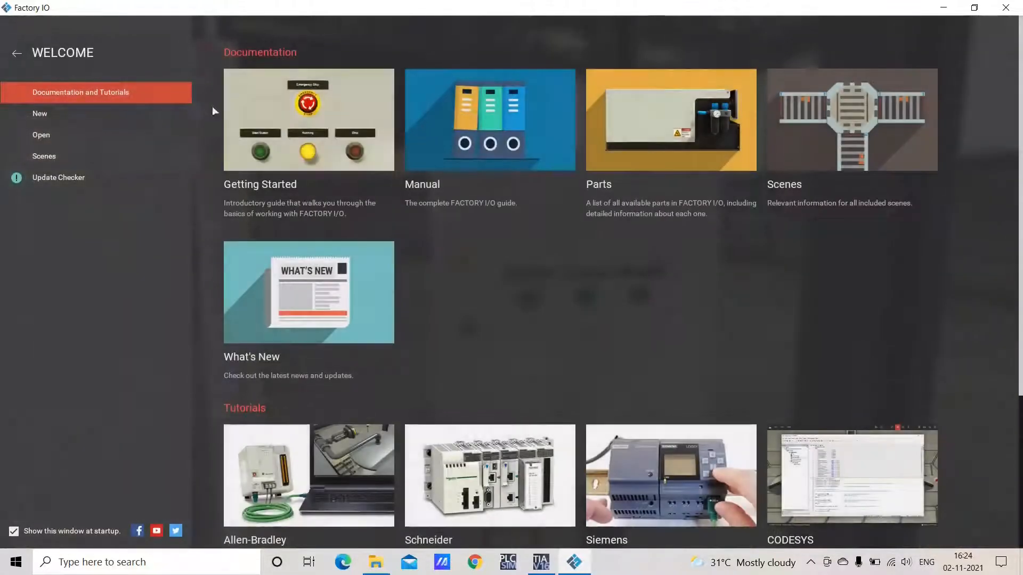
click(18, 53)
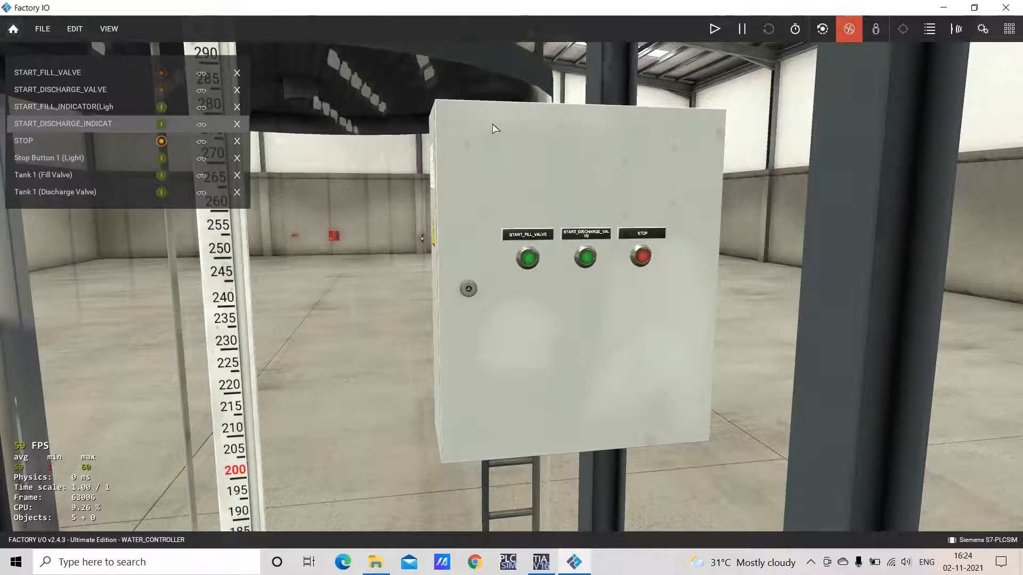
scroll(492, 123, down, 5)
scroll(505, 117, down, 10)
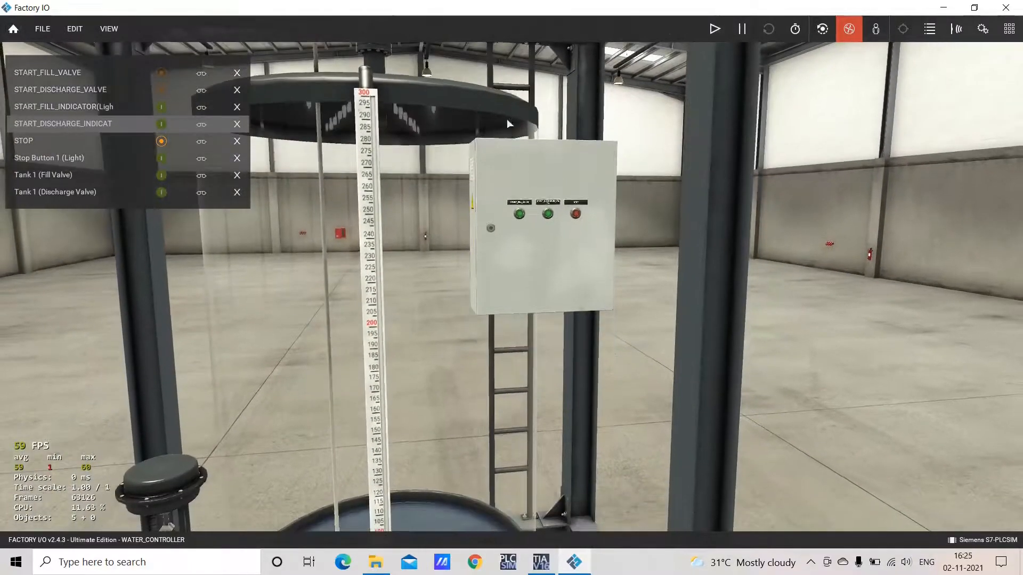
scroll(511, 118, down, 8)
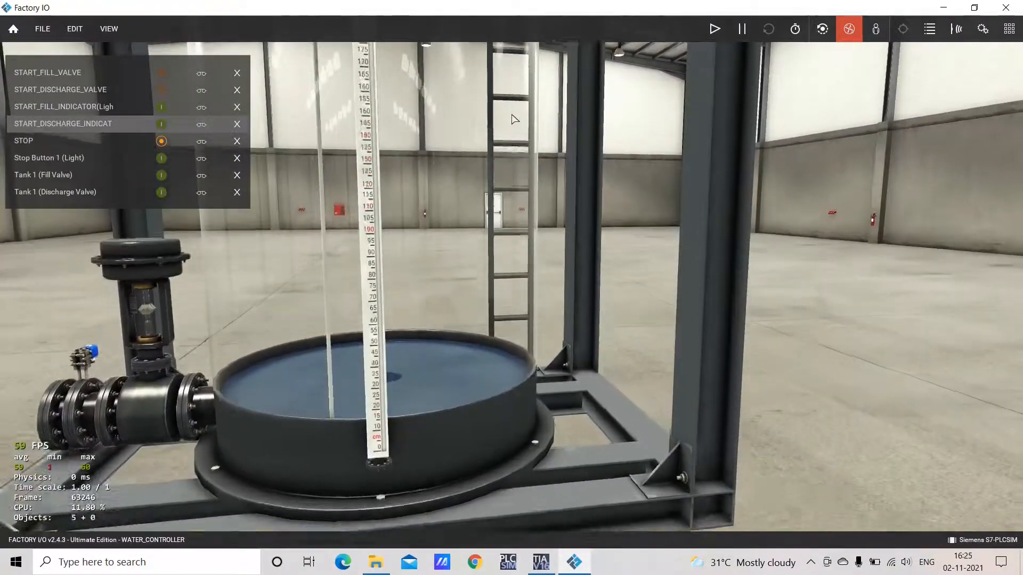
scroll(513, 121, up, 8)
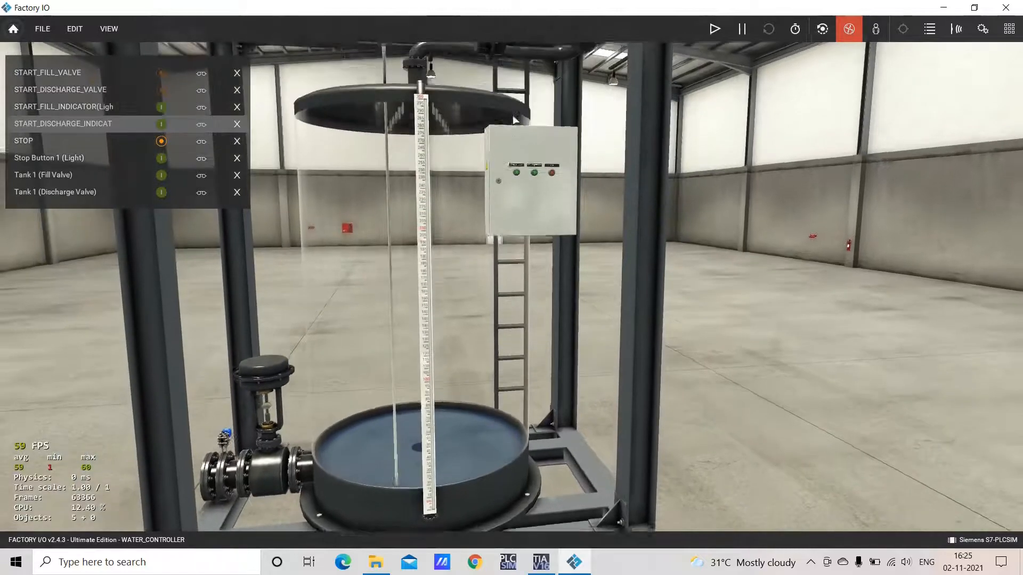
scroll(412, 315, down, 6)
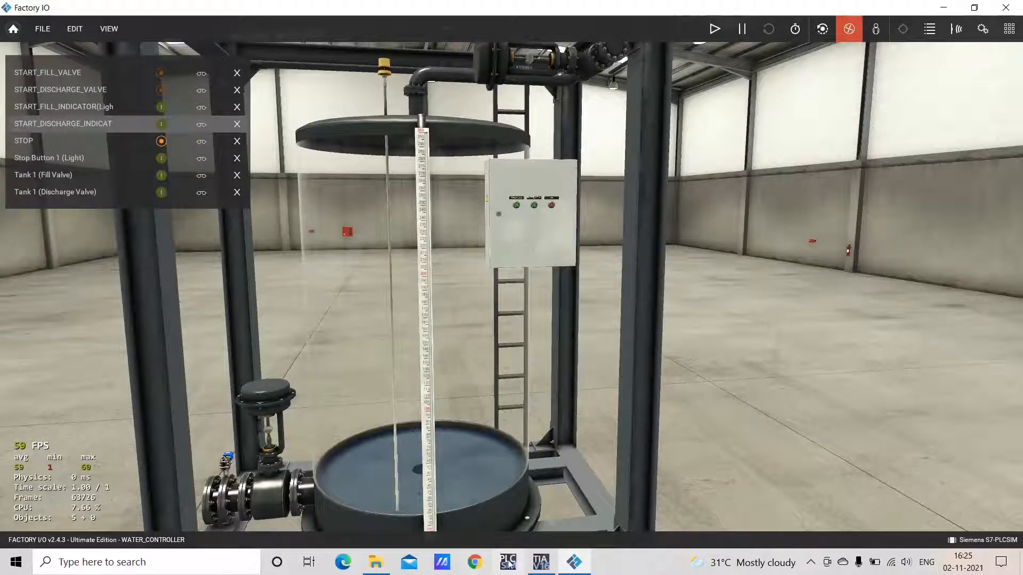
Switch to TIA Portal and open the table of all PLC tags for PLC_1.
click(542, 564)
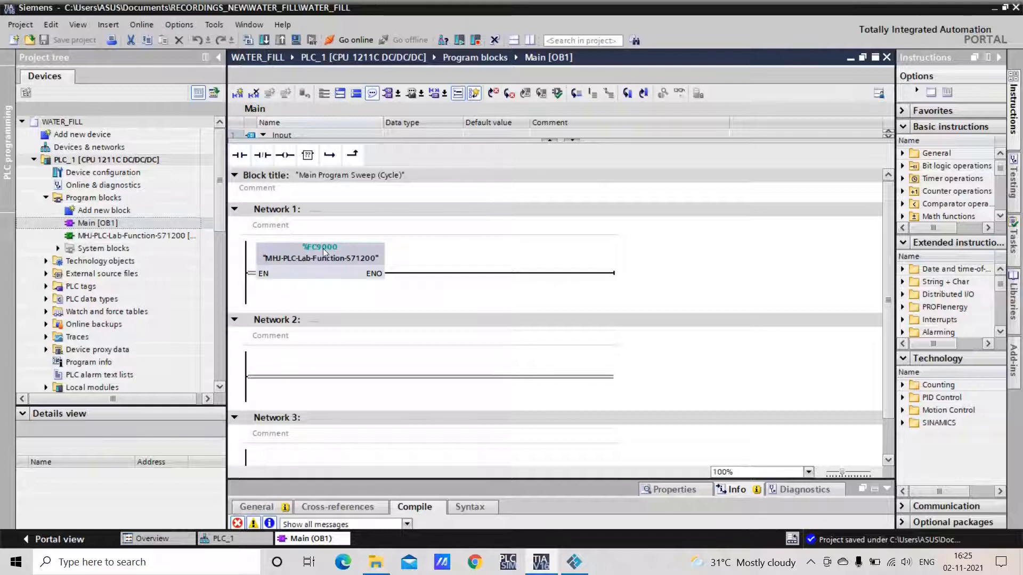
click(369, 403)
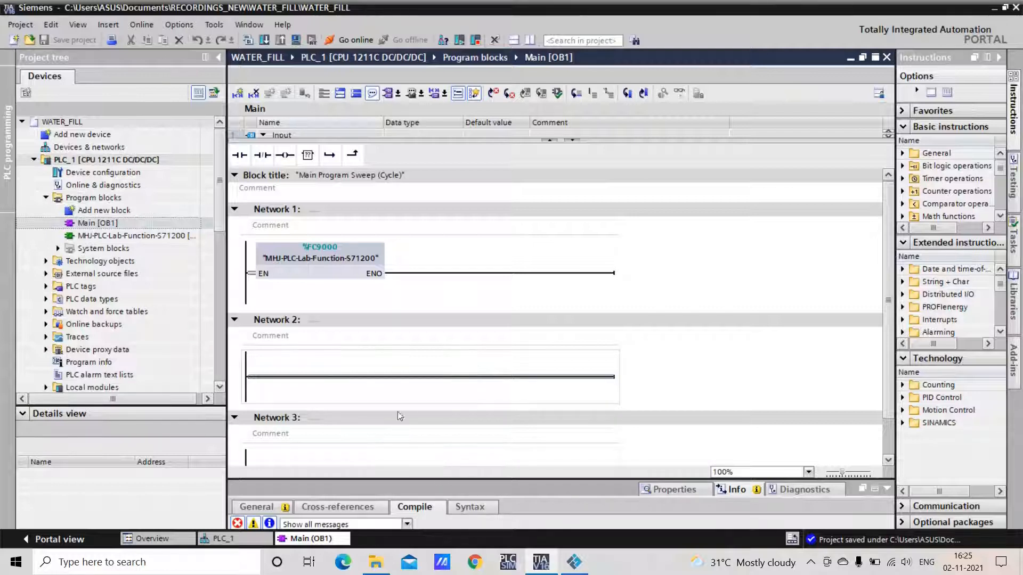
click(46, 286)
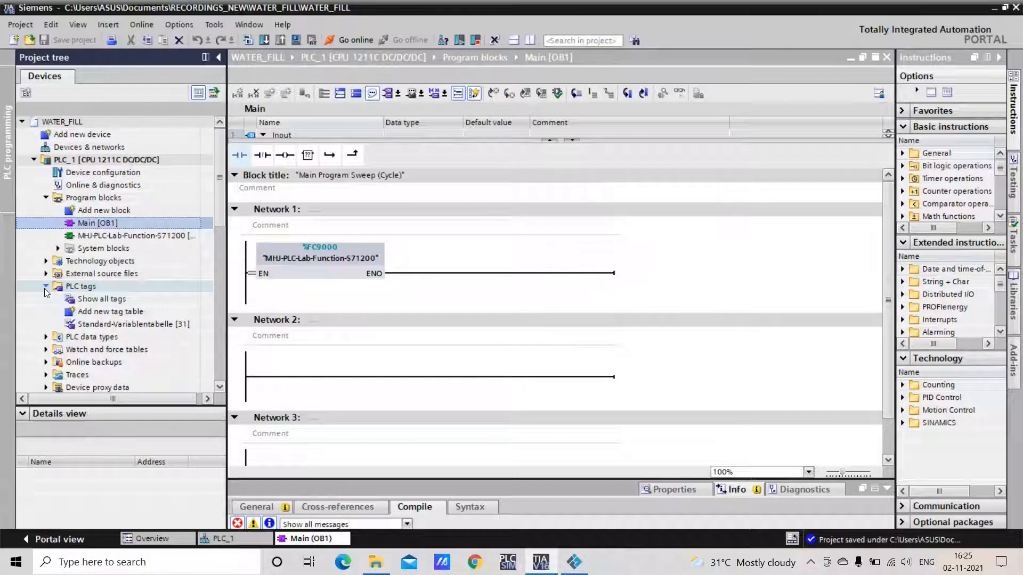
click(127, 300)
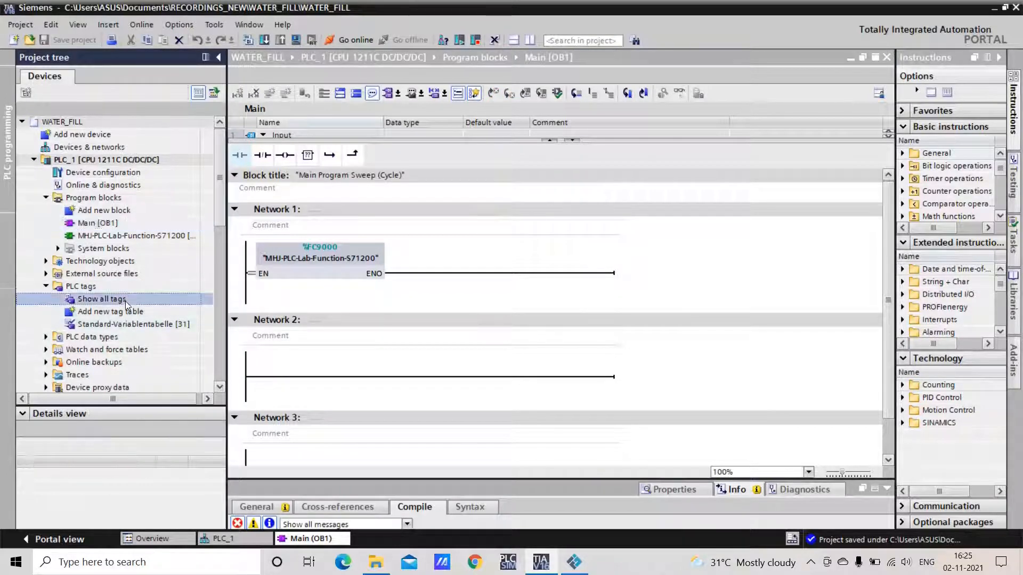
double_click(126, 302)
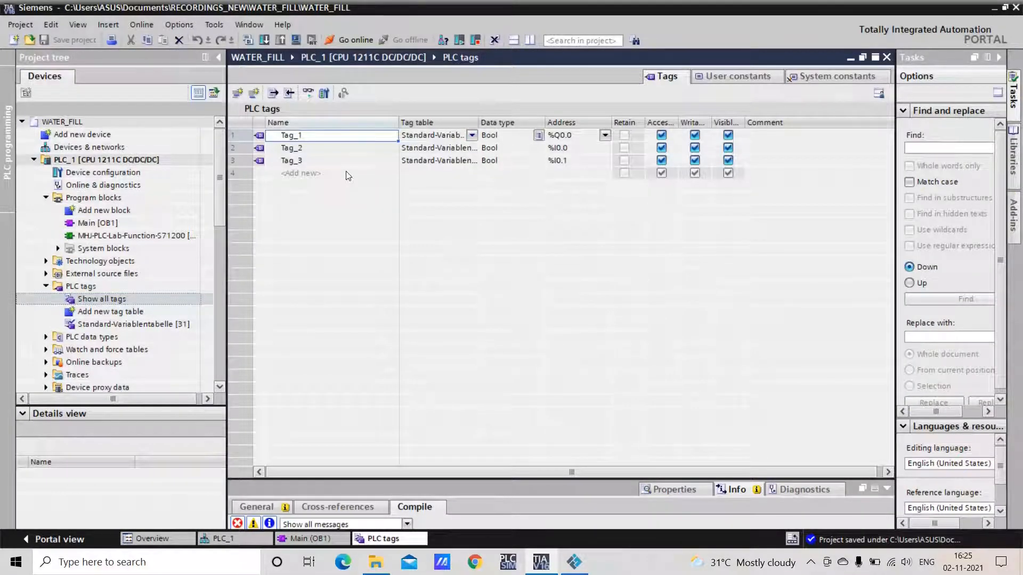
Delete the existing tags Tag_3, Tag_2 and Tag_1 from the PLC tag table.
click(233, 160)
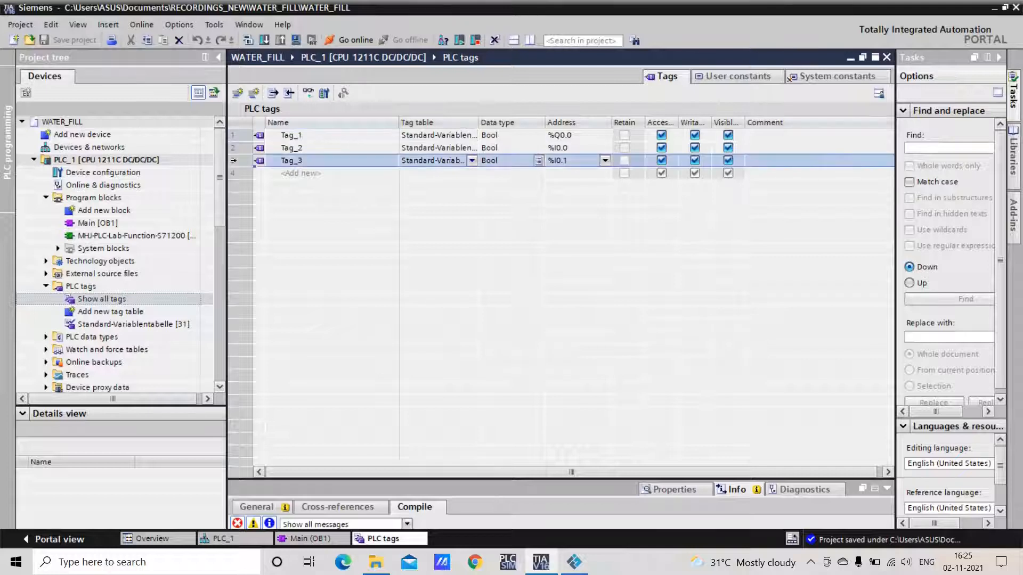
right_click(234, 161)
click(265, 240)
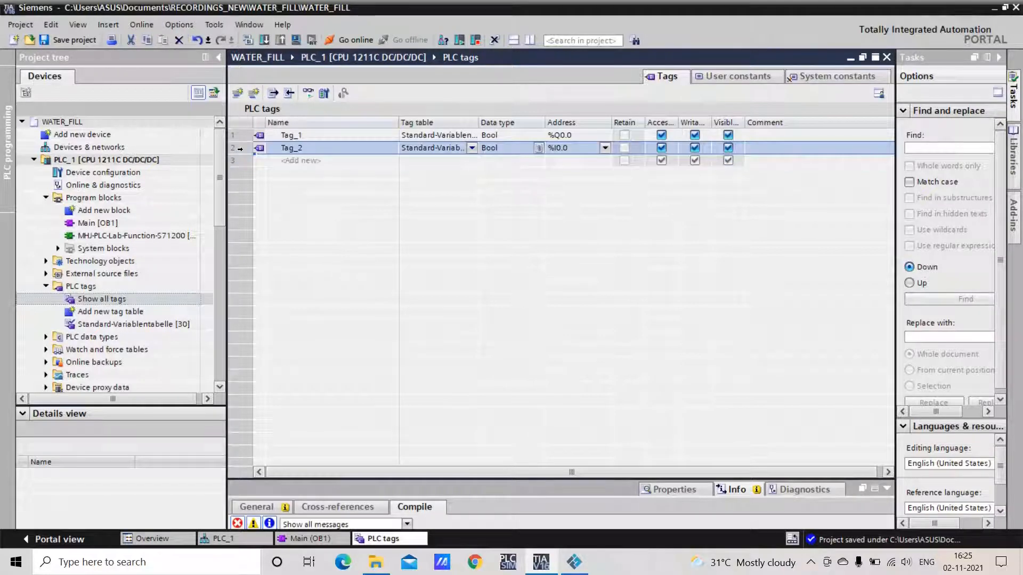
right_click(240, 149)
click(266, 226)
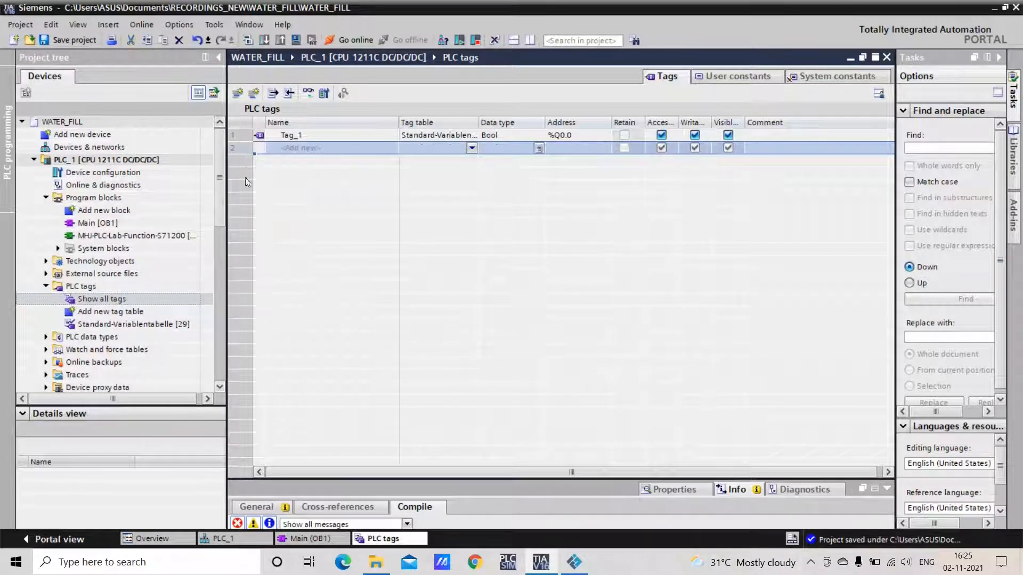
right_click(233, 137)
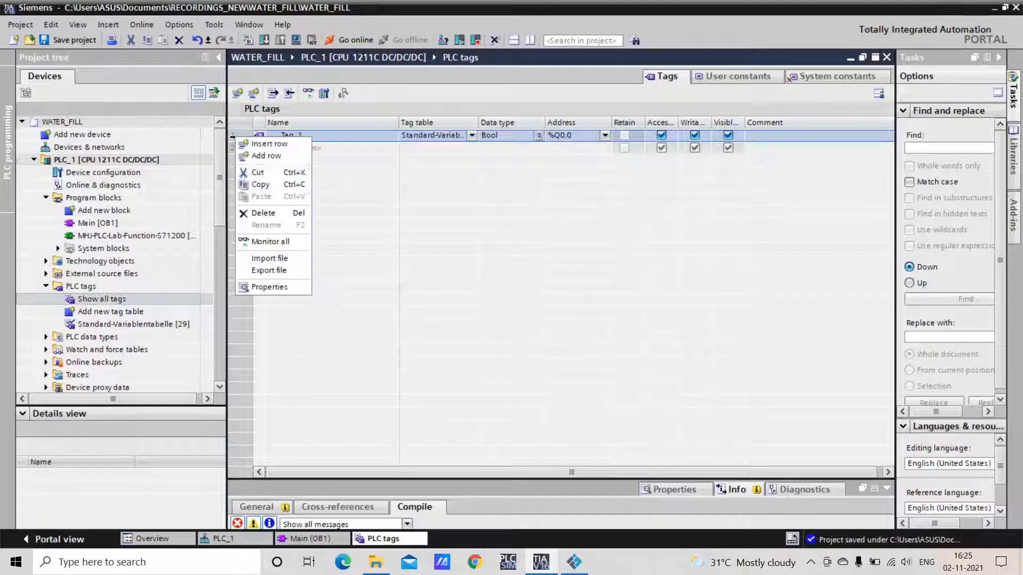
click(262, 213)
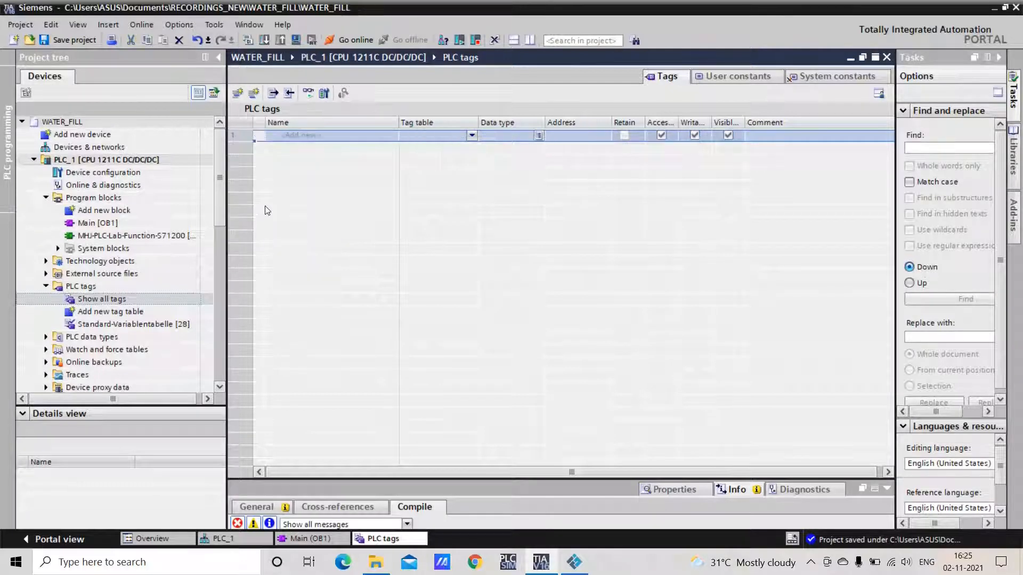
Add a new PLC tag named START_FILL_VALVE.
click(307, 135)
click(326, 134)
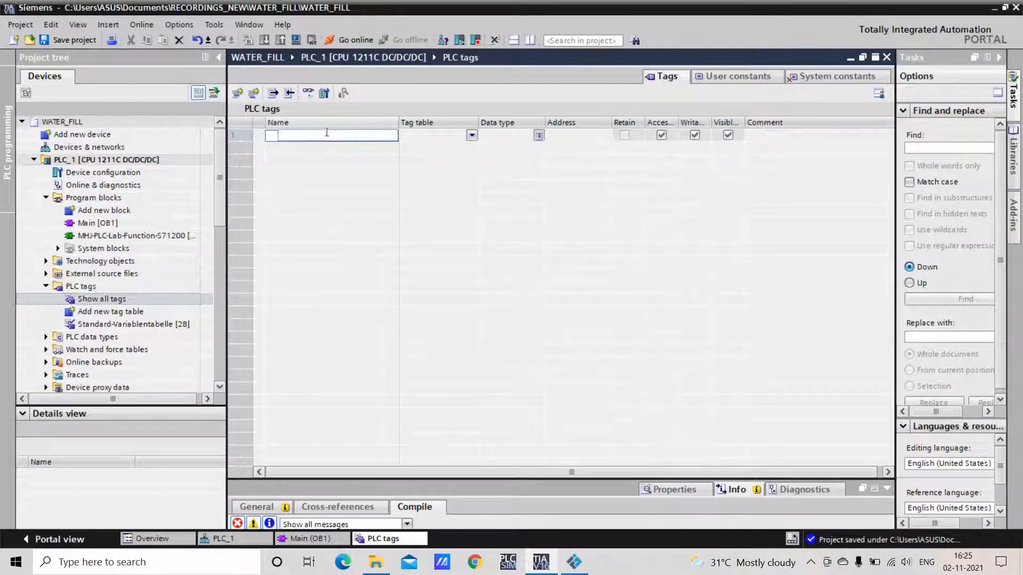
text(START_FILL)
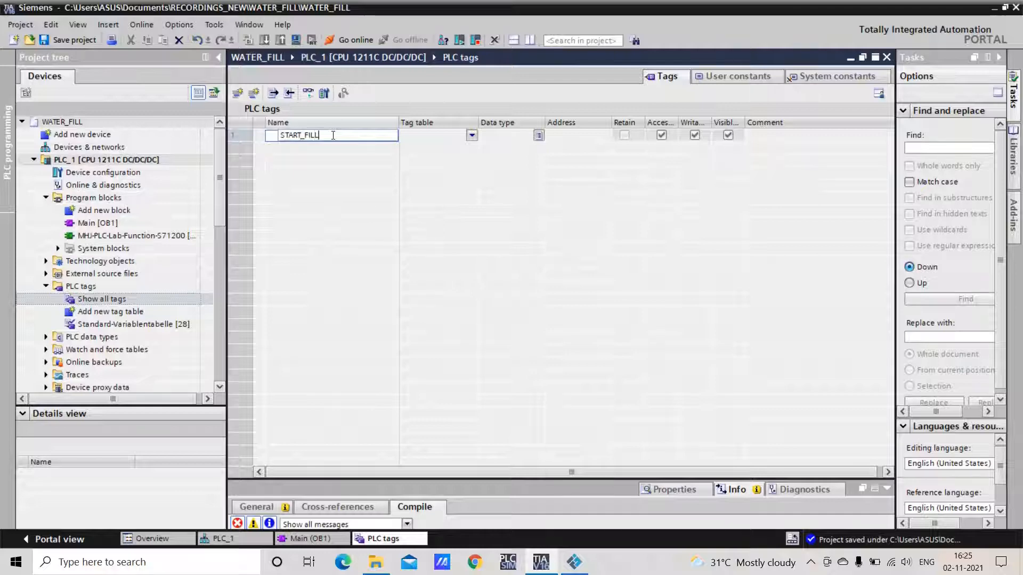
text(_VALVE)
click(342, 150)
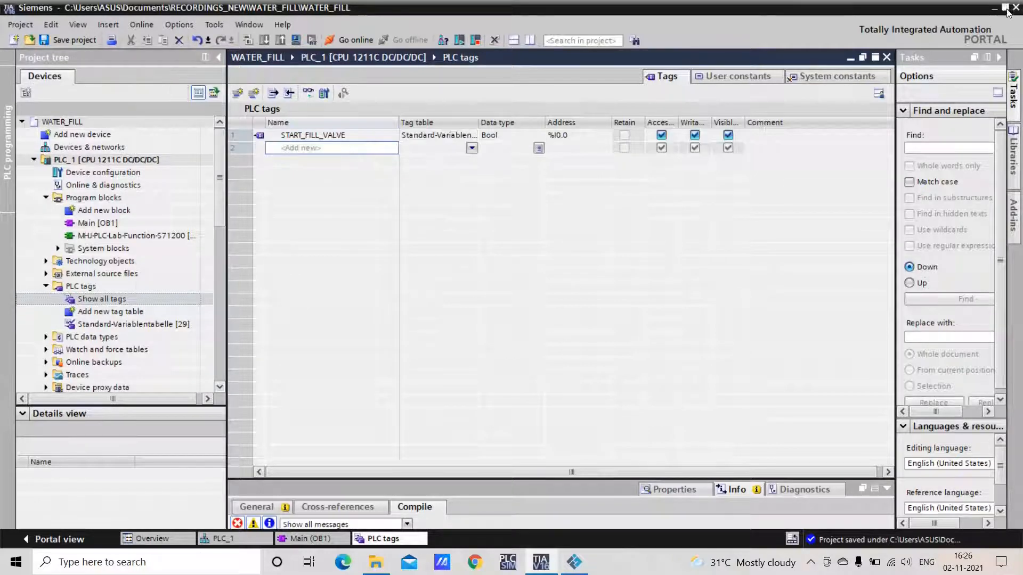
Arrange the TIA Portal window beside the Factory IO driver mapping so tag addresses and mapped I/O points are visible together.
click(1004, 7)
click(974, 8)
click(401, 46)
click(416, 147)
drag(351, 257, 537, 264)
drag(257, 469, 292, 471)
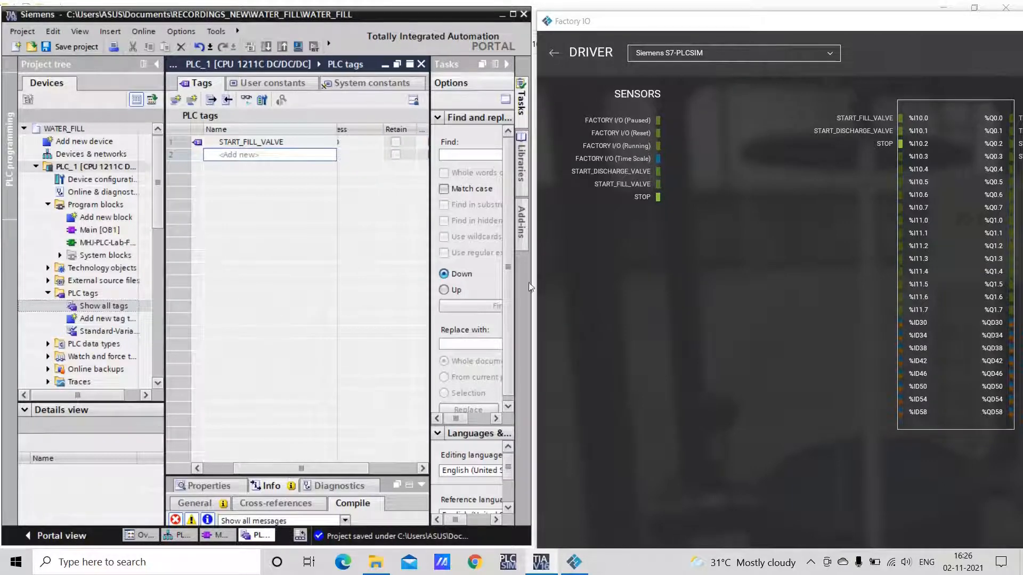
drag(531, 287, 800, 241)
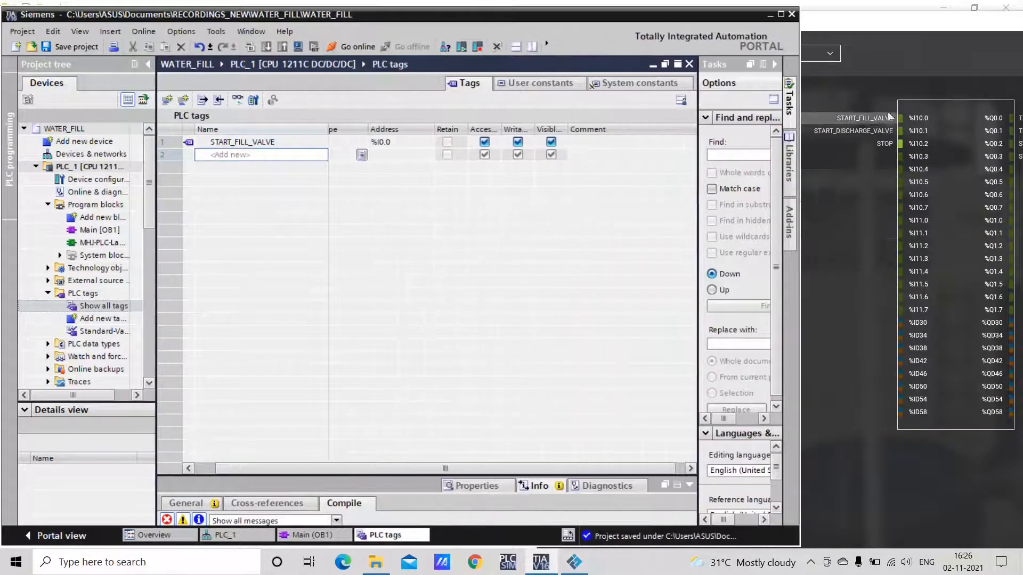
Set the START_FILL_VALVE address to %I10.0 and add the tag START_DISCHARGE_VALVE at %I10.1.
double_click(386, 142)
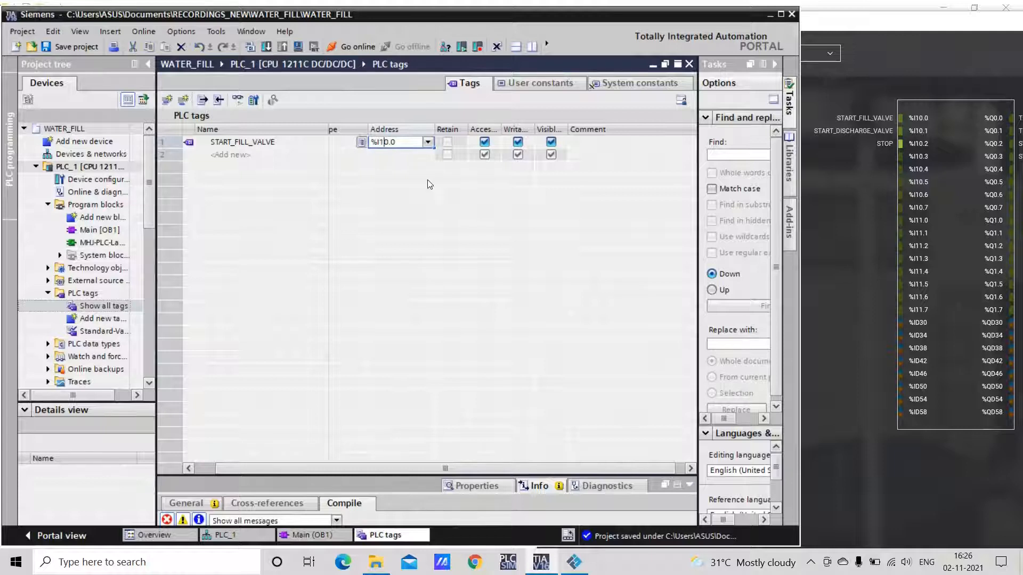
click(250, 156)
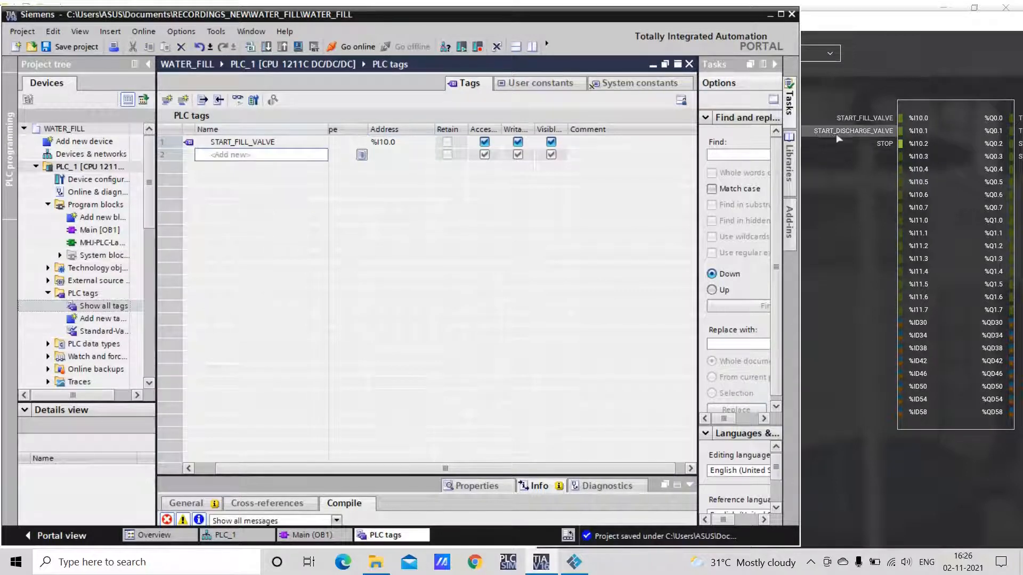
text(START_DISCHARGE_VALVE)
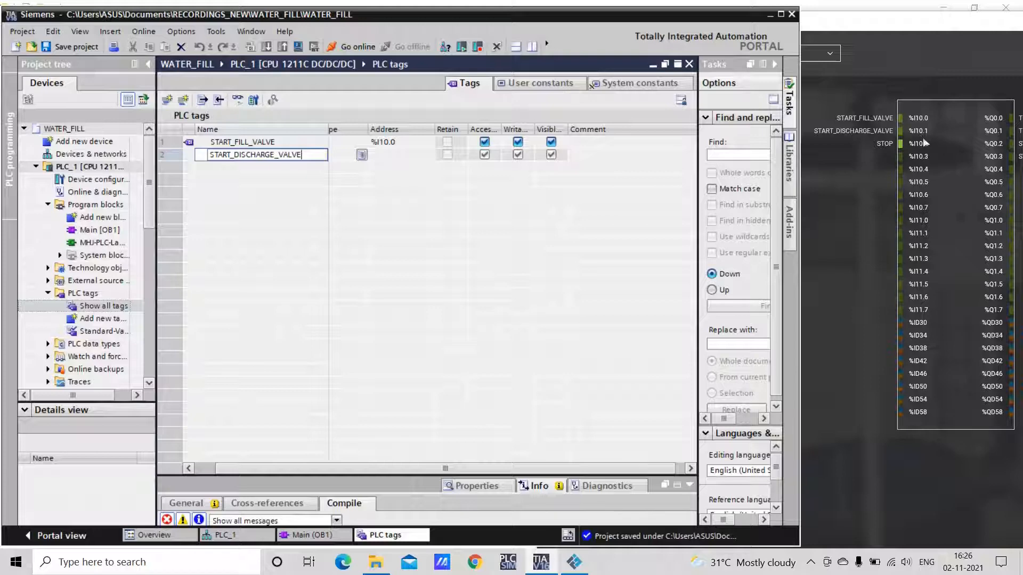
double_click(402, 158)
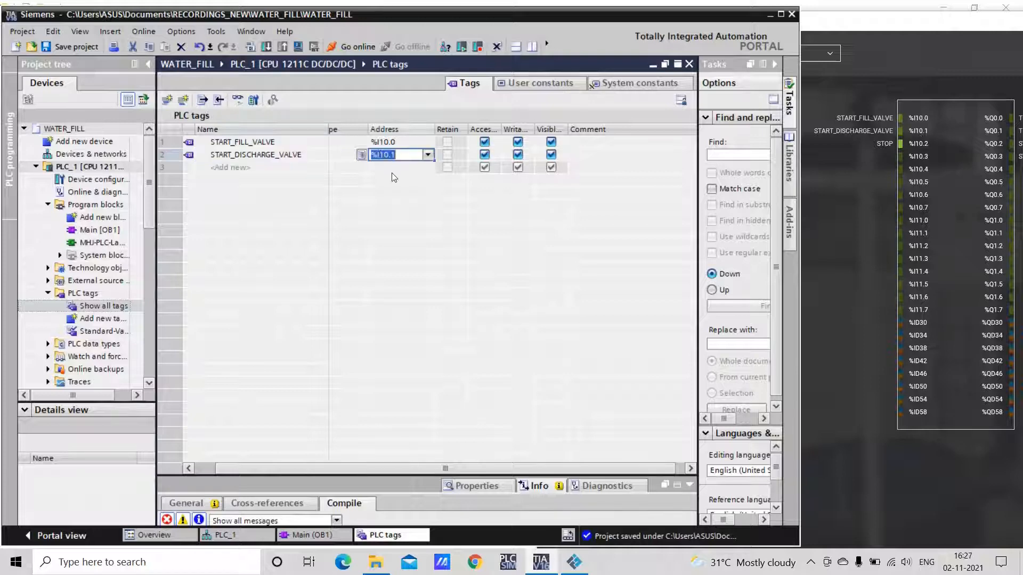
key(Return)
Add a PLC tag named STOP at address %I10.2.
click(229, 168)
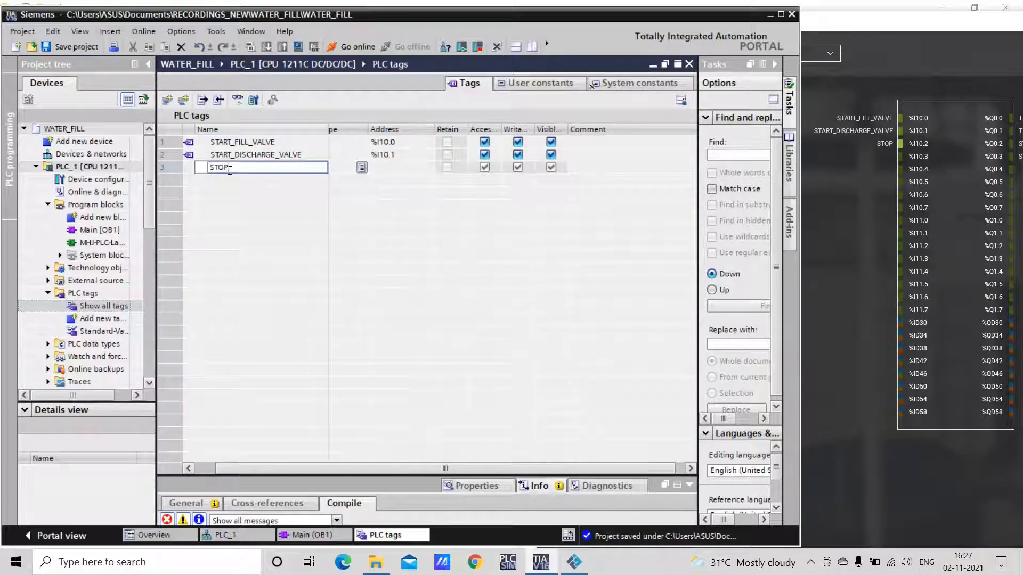
text(STOP)
key(Return)
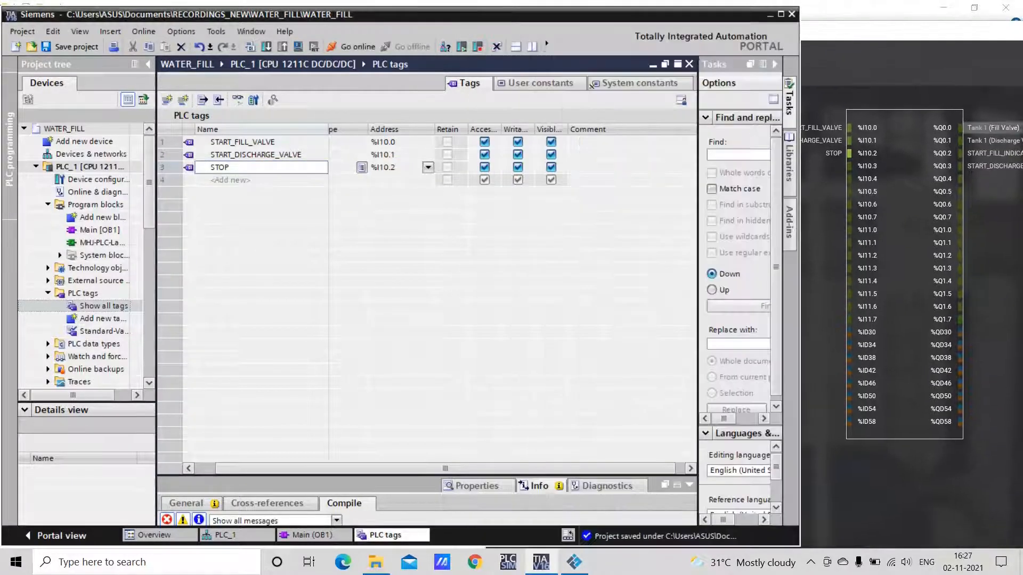
Add the output tags FILL_VALVE at %Q0.0 and DISCHARGE_VALVE at %Q0.1.
click(231, 181)
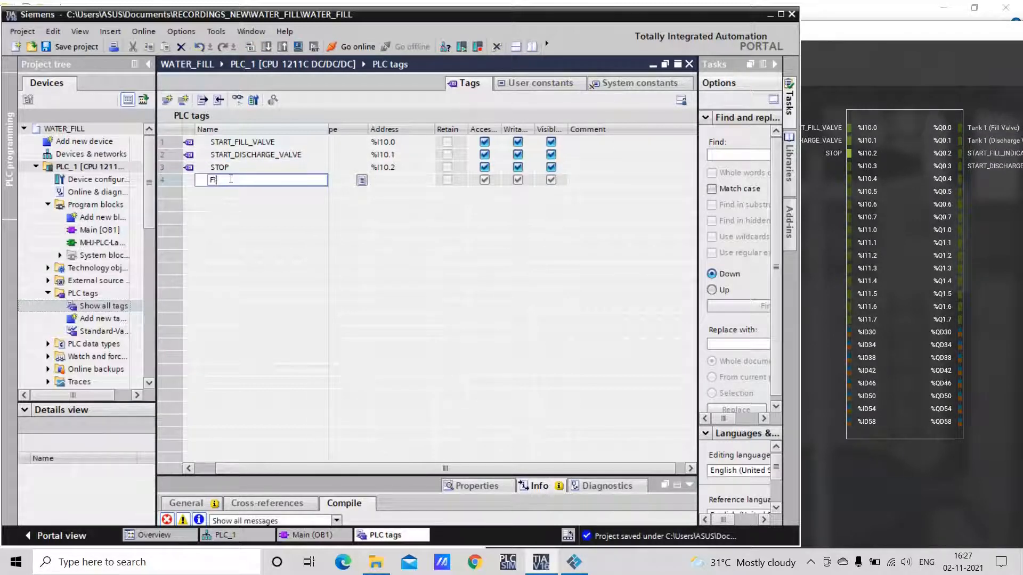
text(%I1)
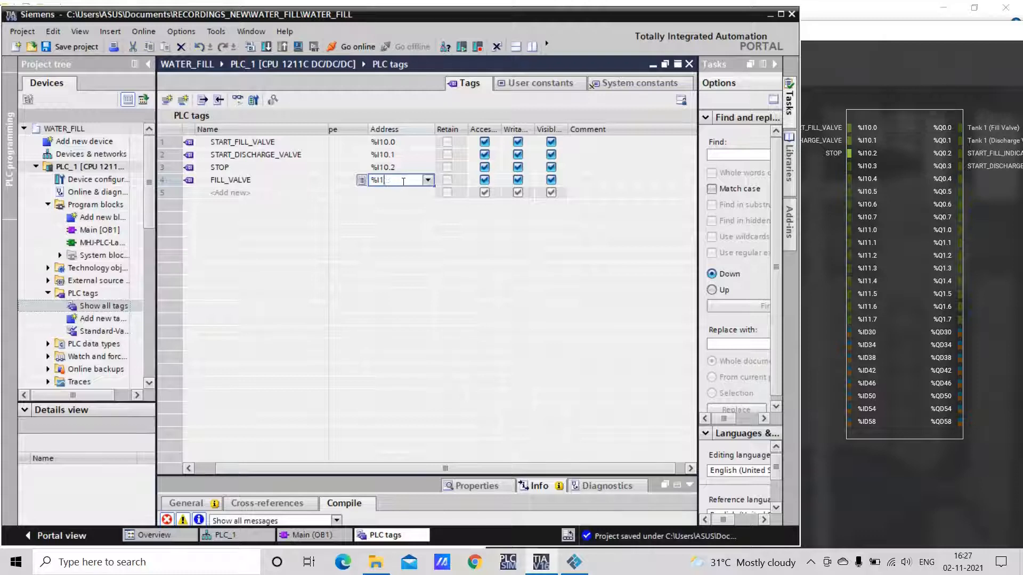
text(%Q0.0)
click(277, 196)
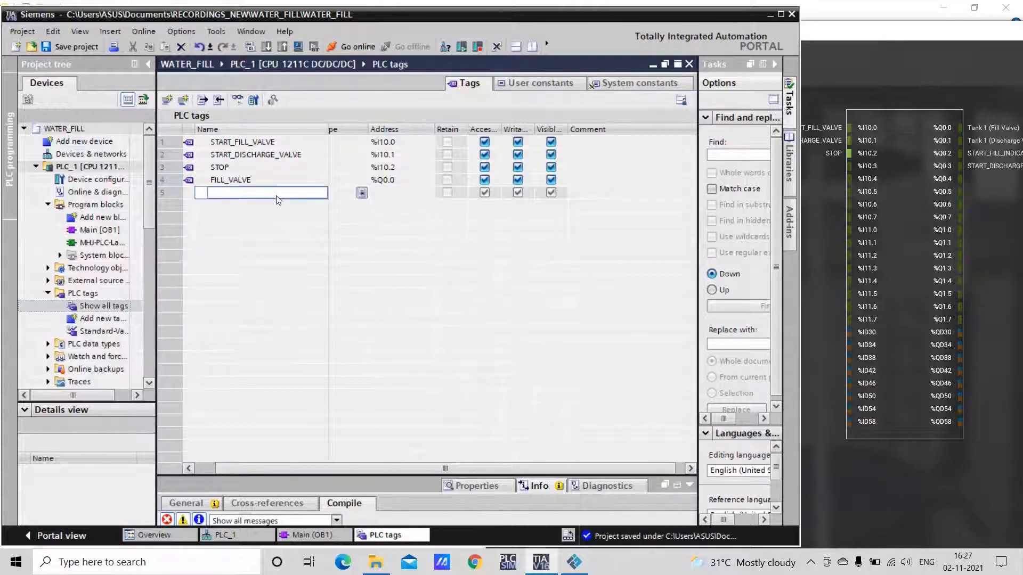
text(DISCHARGE_VALVE)
key(Return)
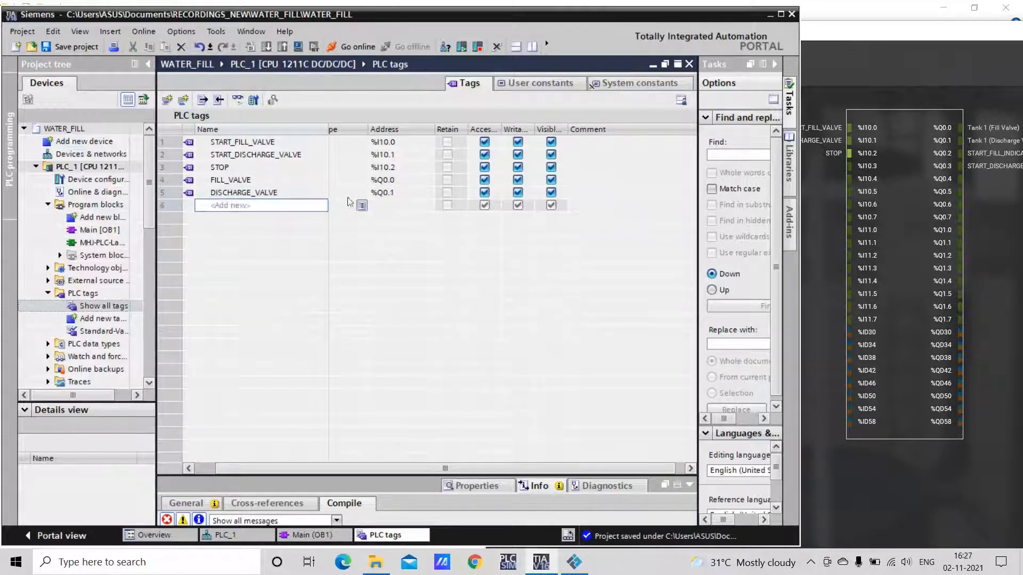
Add the indicator tags FILL_VALVE_INDICATOR at %Q0.2 and DISCHARGE_VALVE_INDICATOR at %Q0.3.
text(FILL)
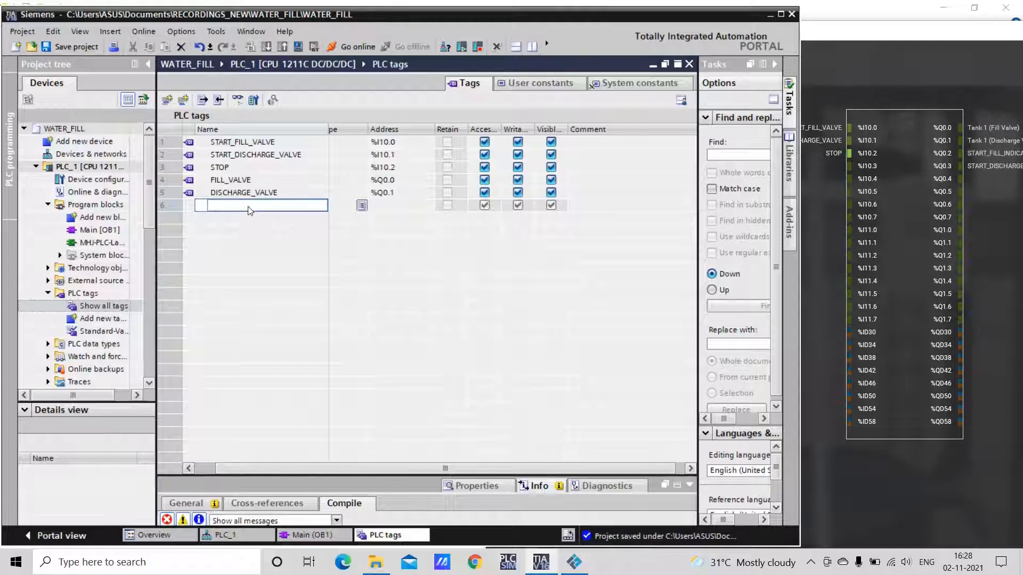
text(_VALVE_INDICATOR)
key(Return)
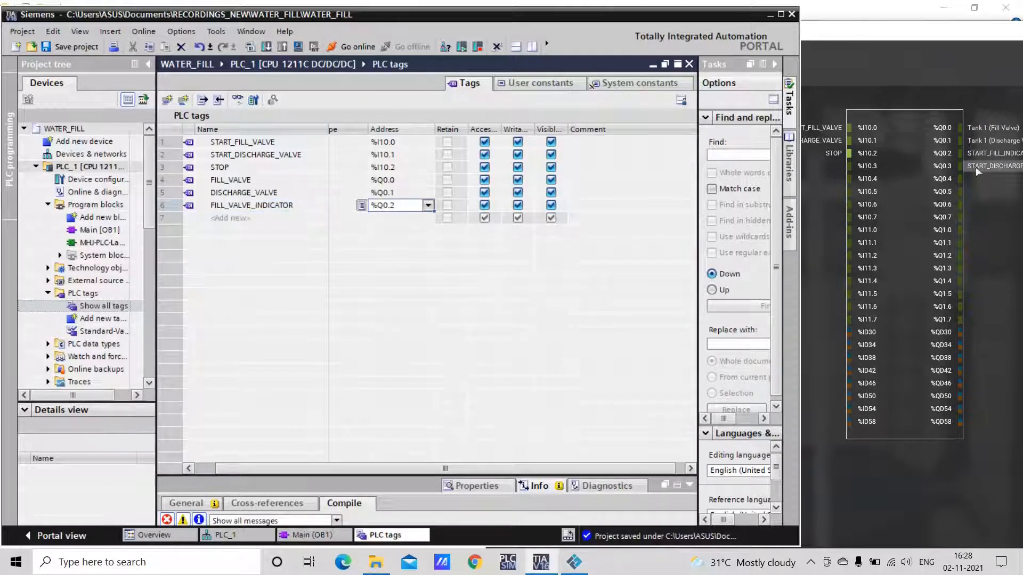
click(236, 218)
text(DISCHARGE_VALVE_)
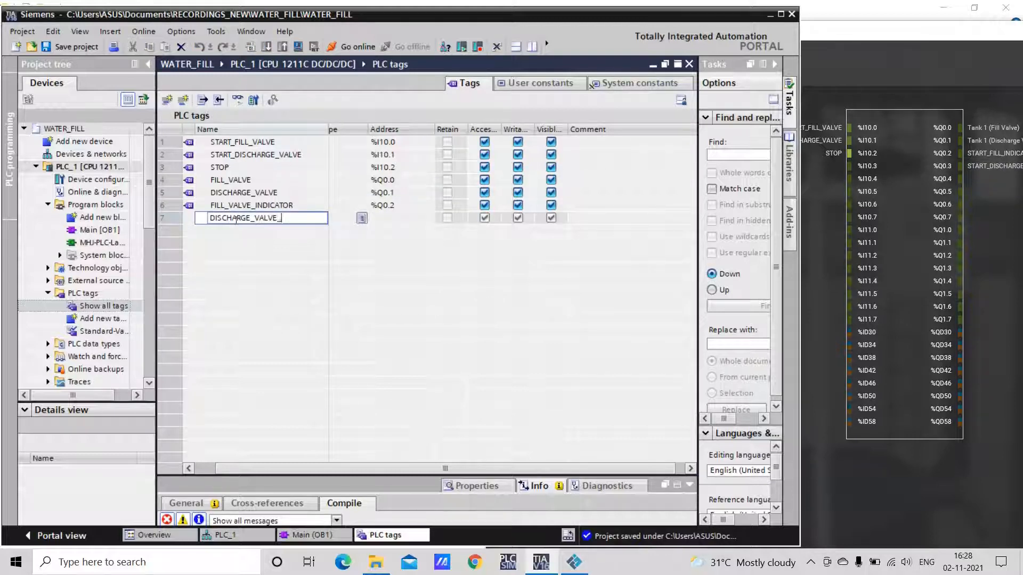
text(INDICATOR)
key(Return)
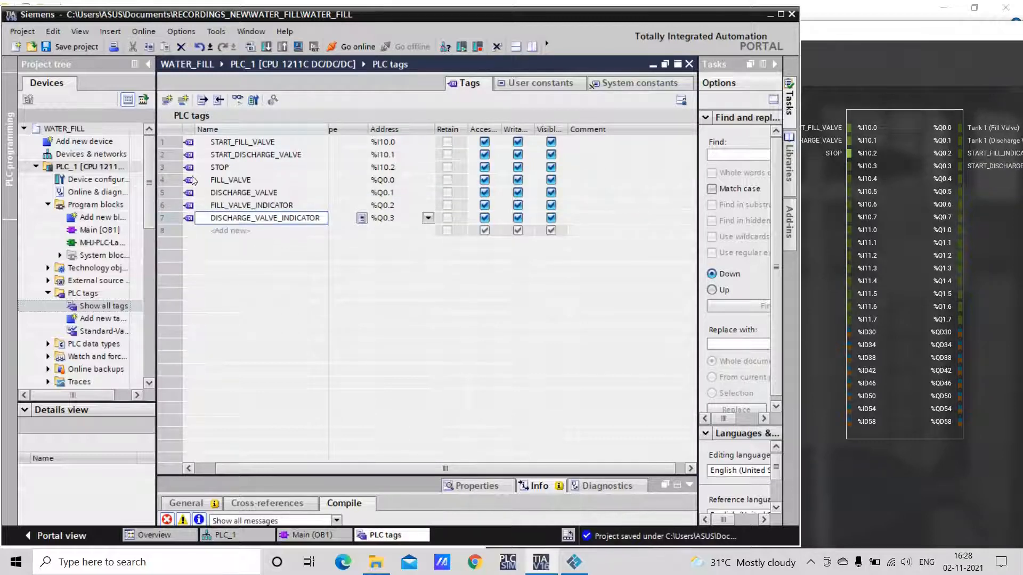
Save the WATER_FILL project and maximize the TIA Portal window.
key(ctrl+s)
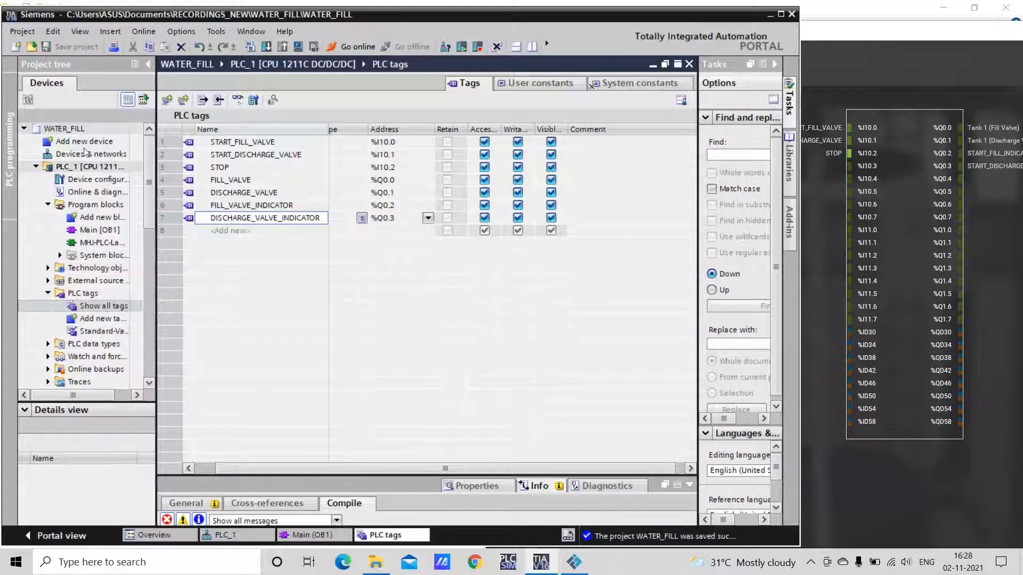
click(781, 14)
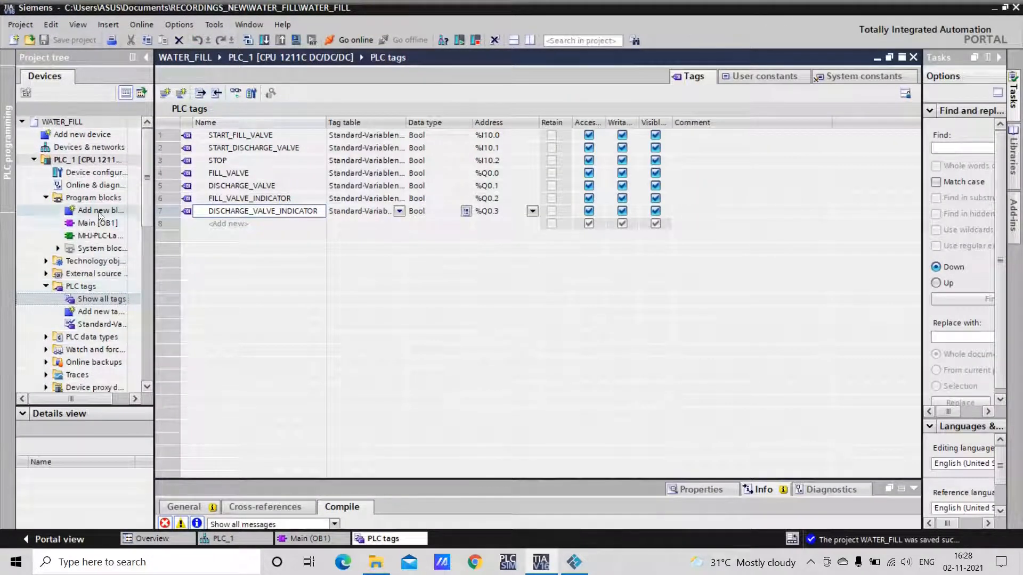
Widen the project tree and open the Main [OB1] program block.
drag(154, 186, 197, 187)
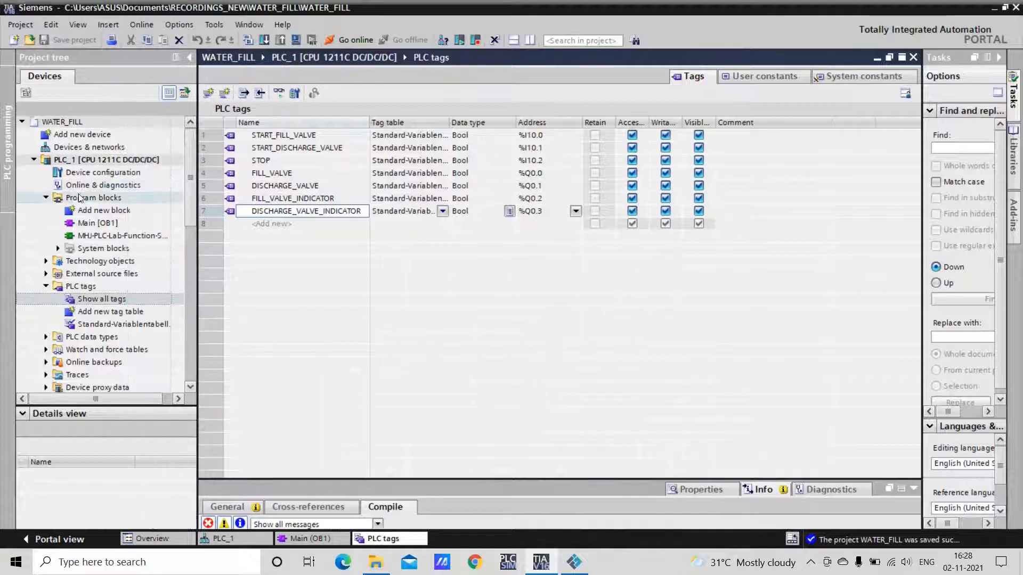
click(97, 224)
click(97, 224)
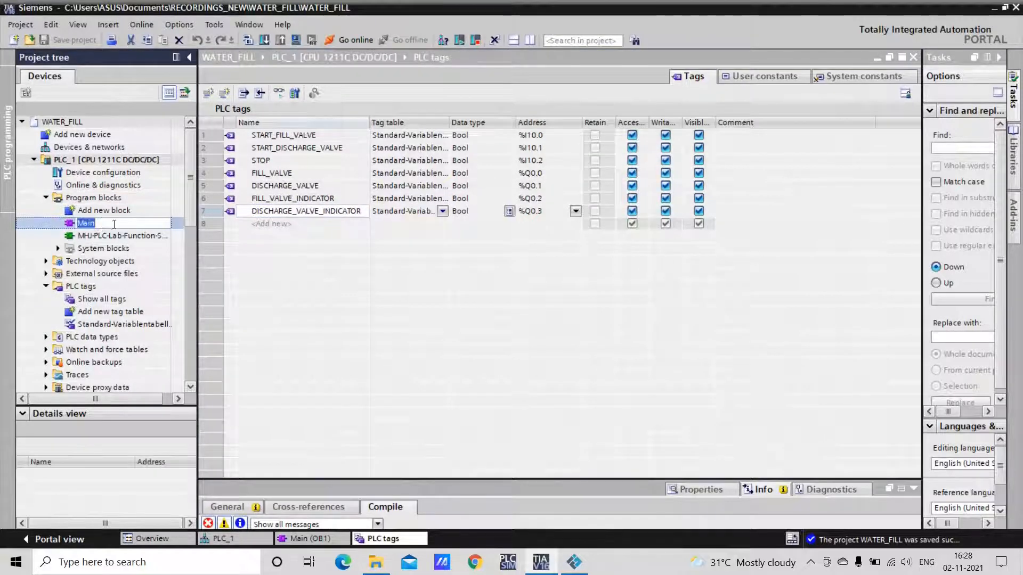
click(123, 238)
double_click(114, 225)
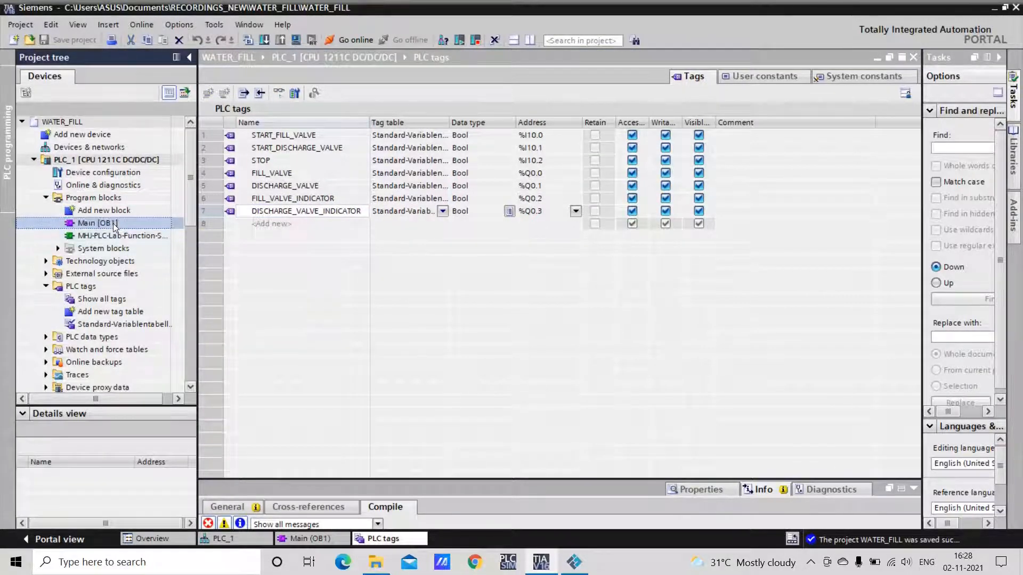
Insert a normally open contact at the start of Network 2 and assign it the START_FILL_VALVE tag.
click(224, 335)
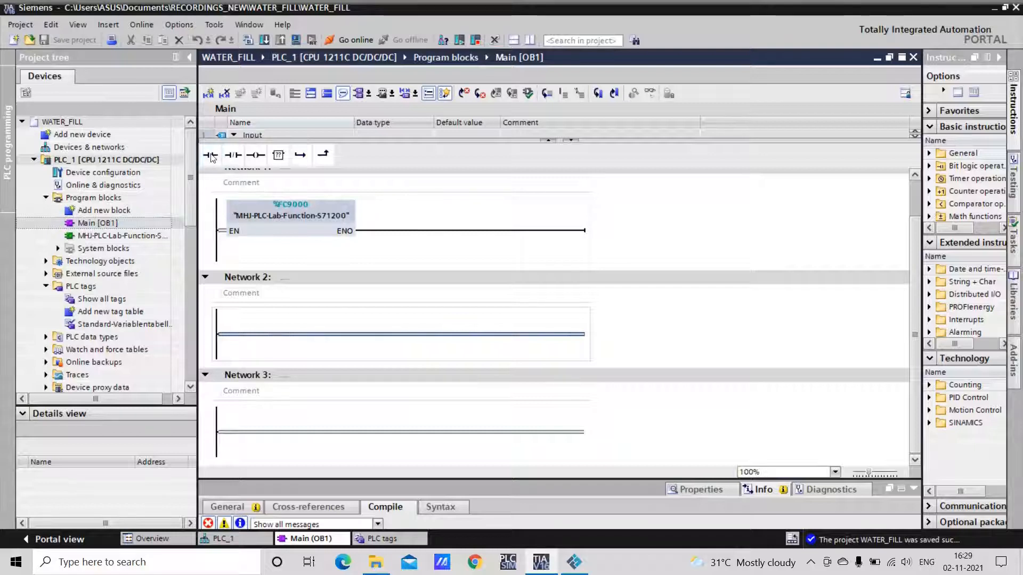
mouse_move(211, 156)
mouse_down()
mouse_move(258, 310)
mouse_move(230, 332)
mouse_up()
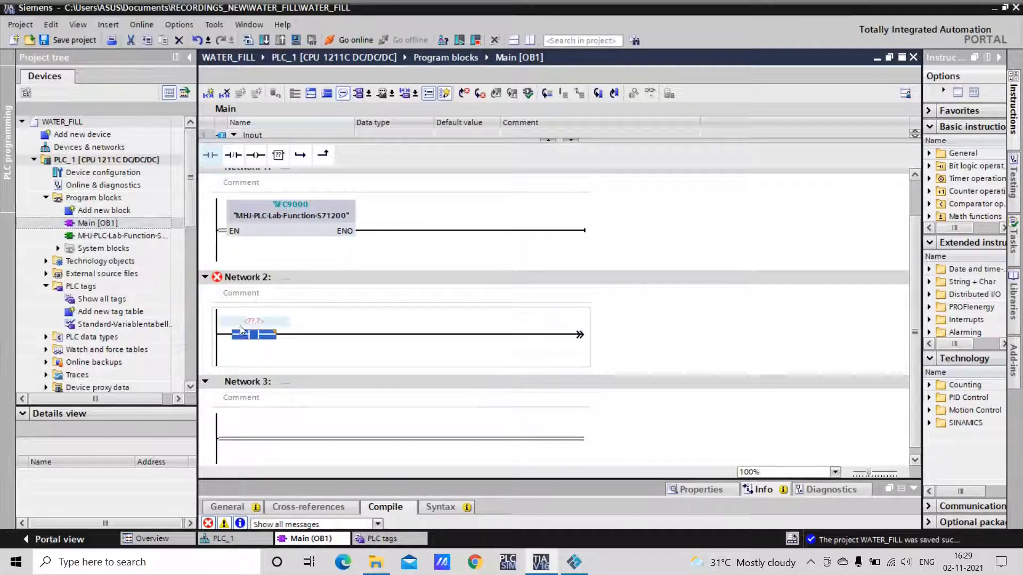
click(254, 322)
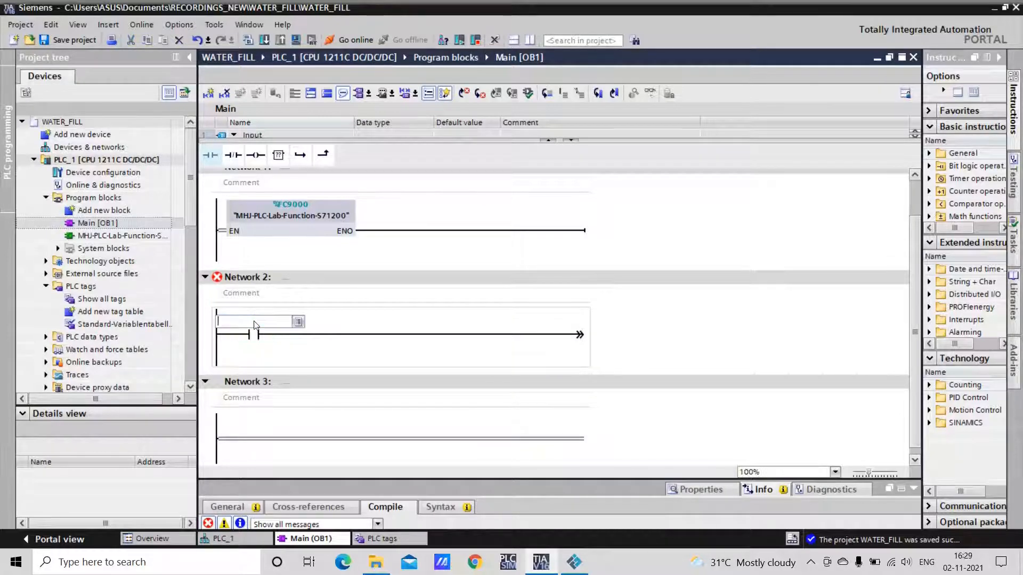
click(298, 322)
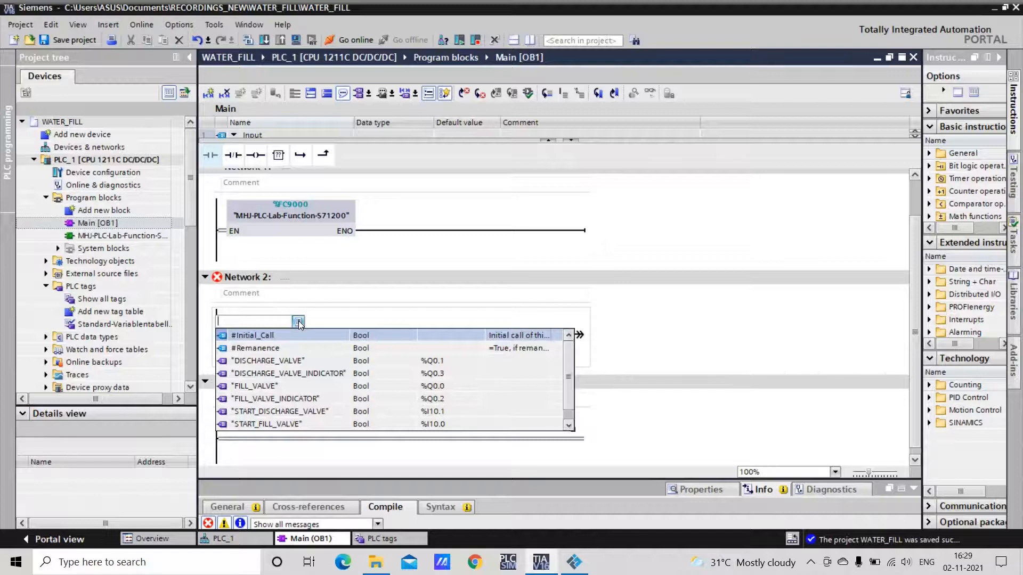
click(309, 315)
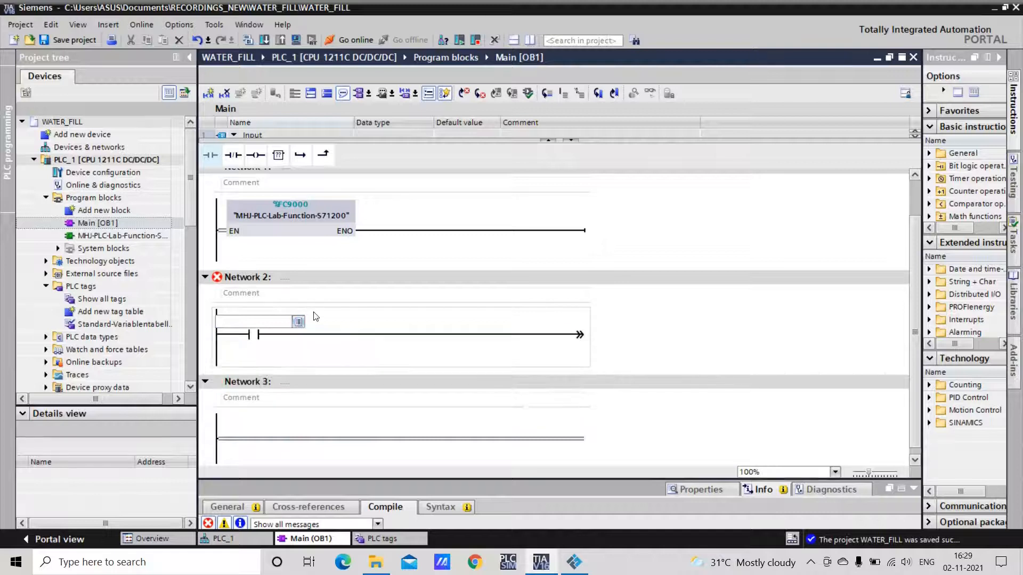
click(262, 323)
click(261, 321)
click(300, 322)
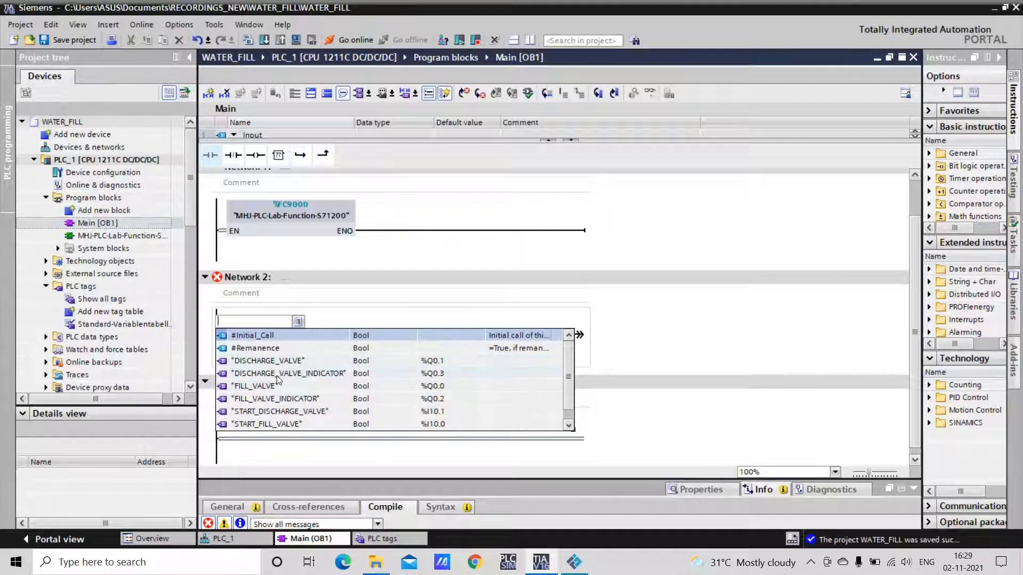
click(278, 424)
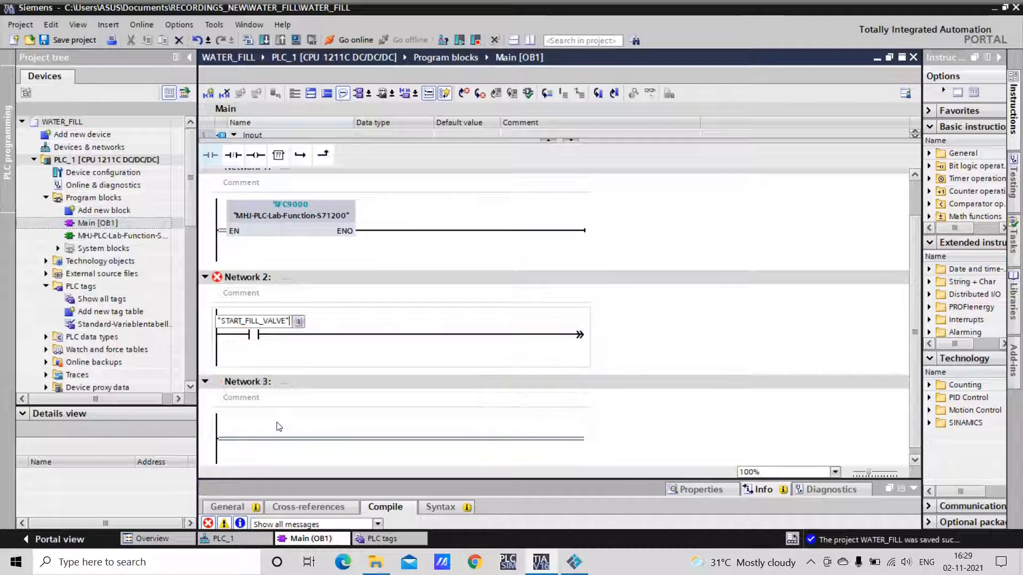
click(310, 354)
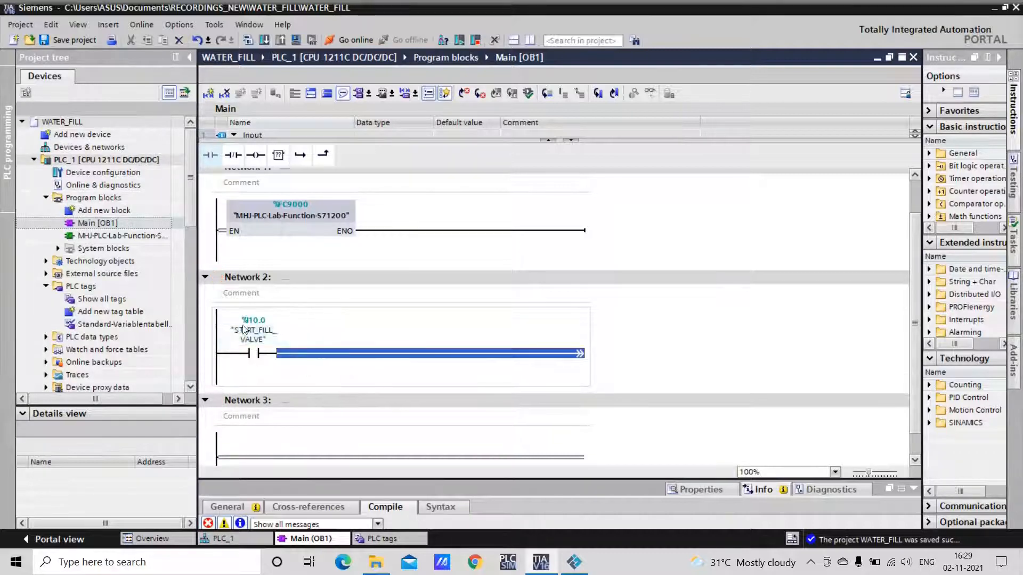
click(322, 334)
Add an output coil after the START_FILL_VALVE contact in Network 2 and change it to a set (S) coil.
click(256, 353)
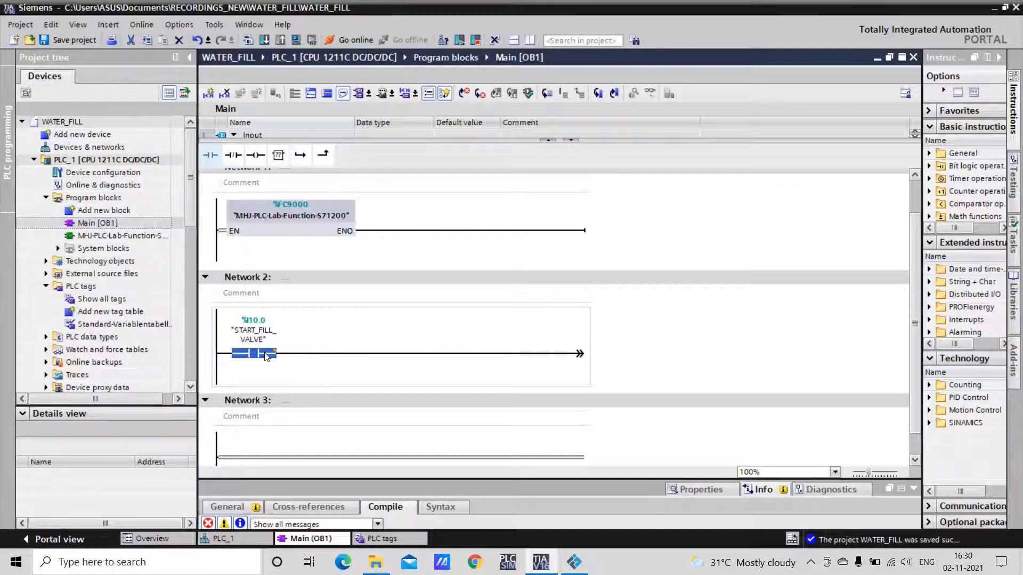
click(256, 155)
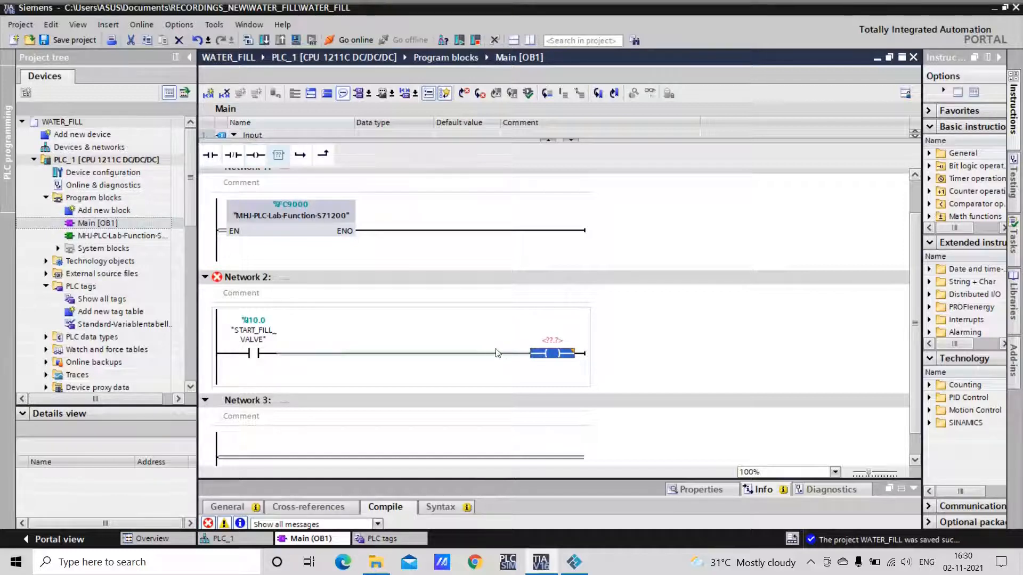
double_click(554, 355)
click(530, 378)
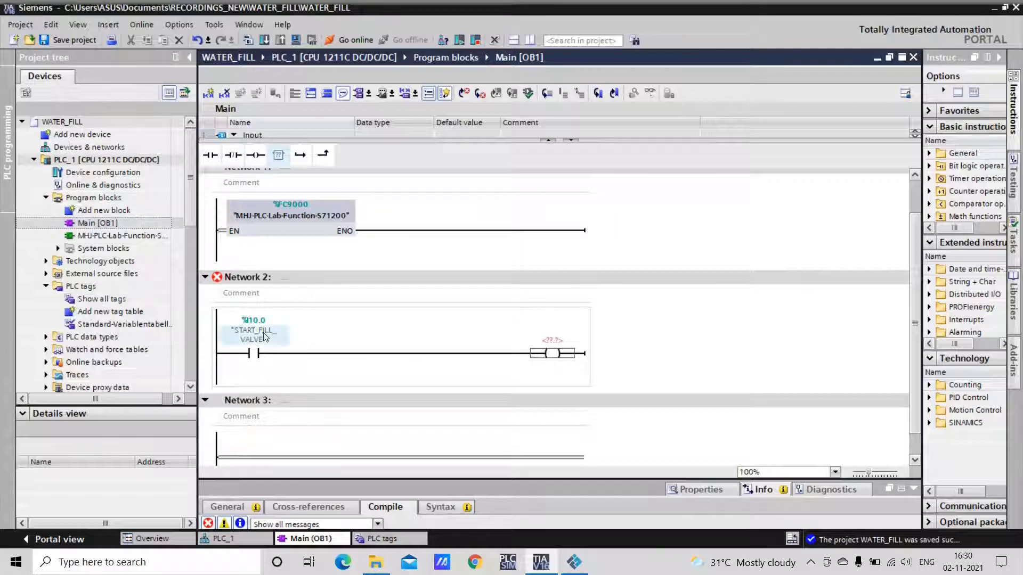
scroll(269, 360, down, 1)
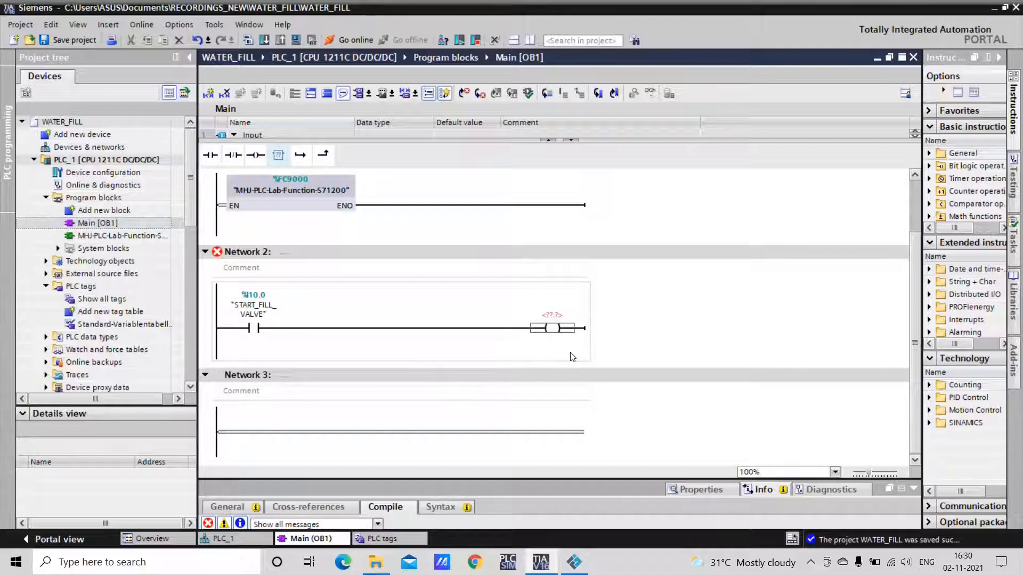
click(556, 328)
double_click(556, 329)
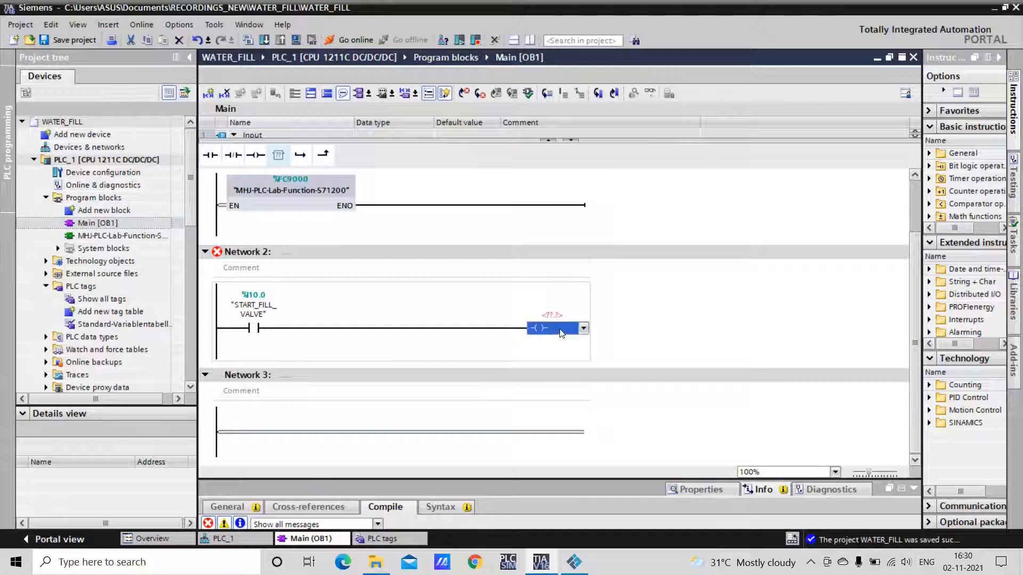
click(584, 328)
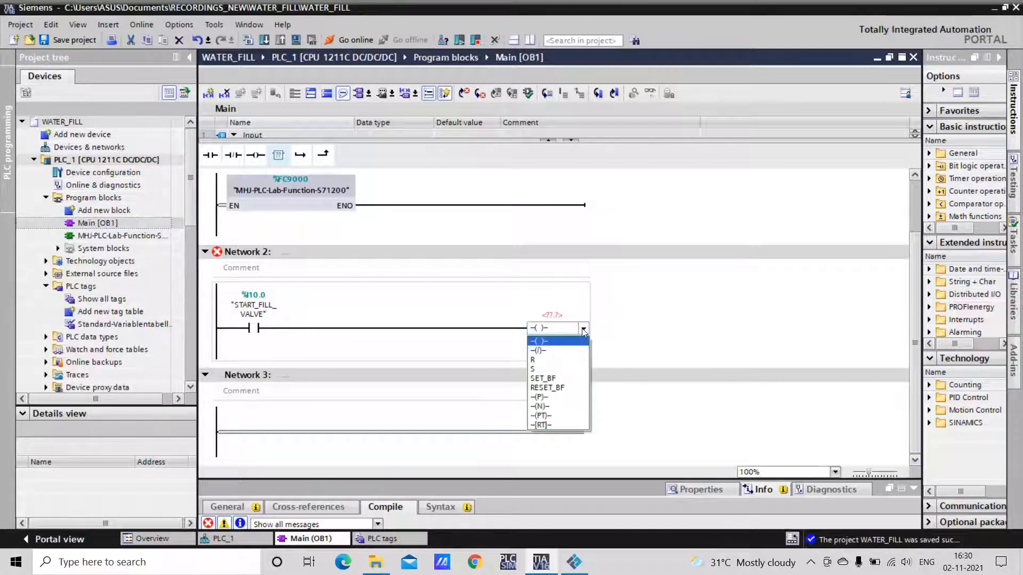
click(550, 368)
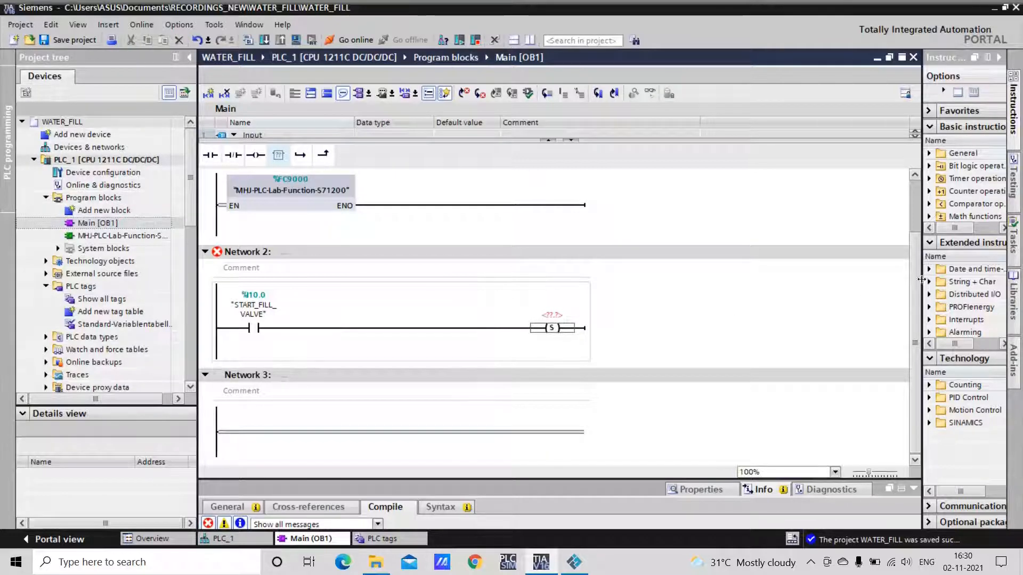
Widen the instructions list and look through the bit logic operations and other basic instructions.
drag(924, 284, 822, 277)
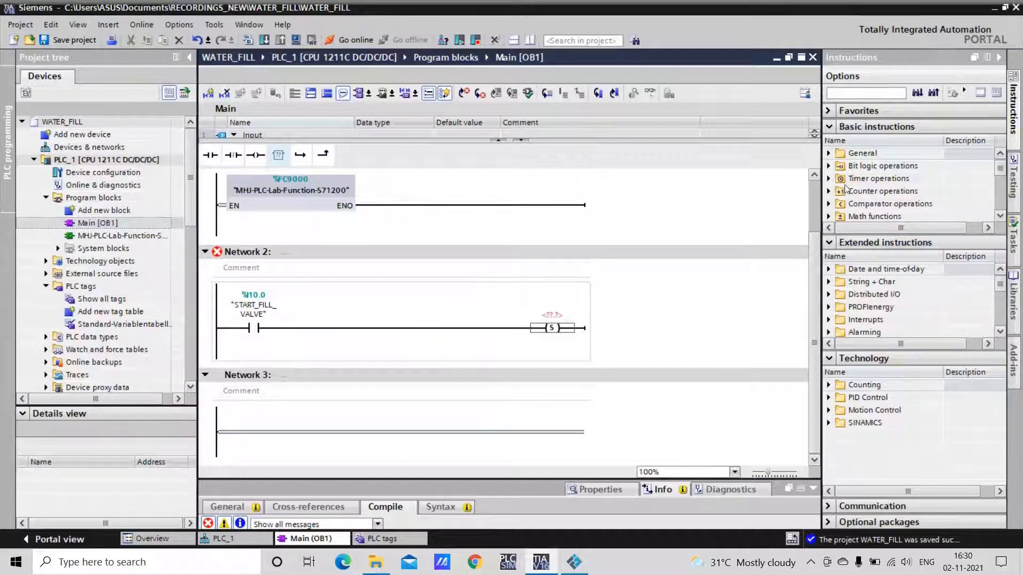
click(829, 167)
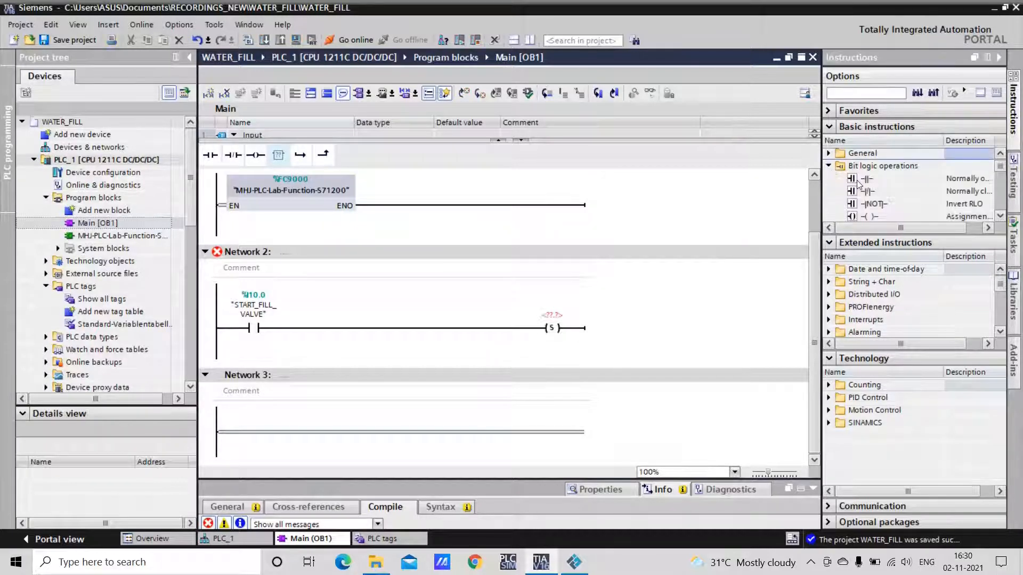
scroll(858, 181, down, 2)
scroll(899, 213, up, 3)
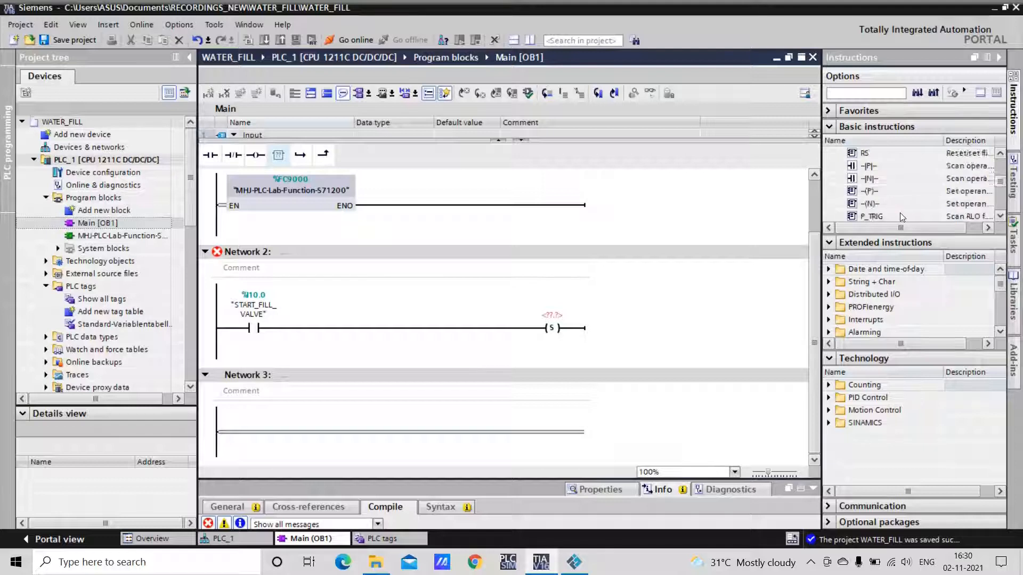
click(828, 166)
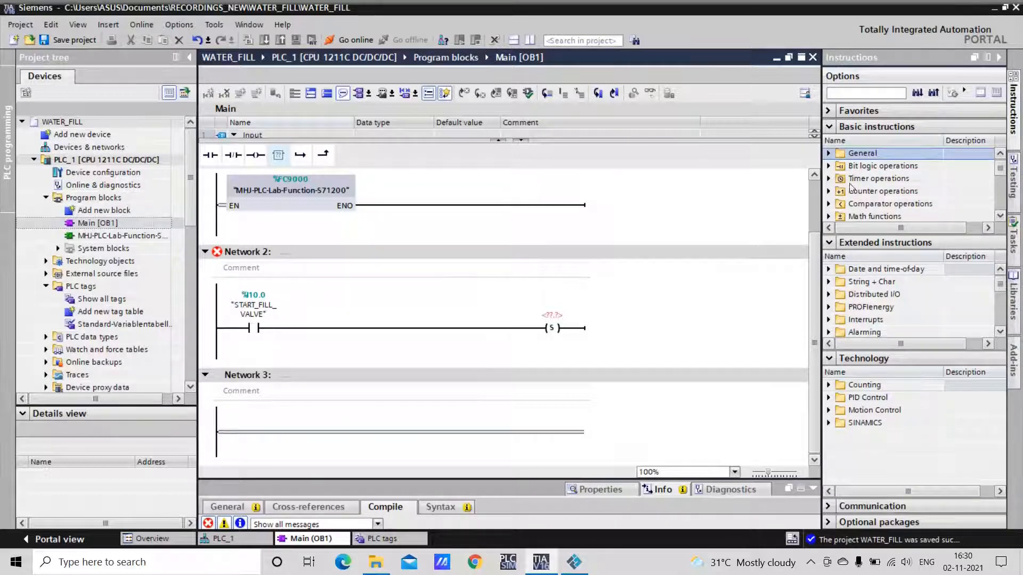
scroll(972, 192, down, 3)
scroll(972, 193, up, 3)
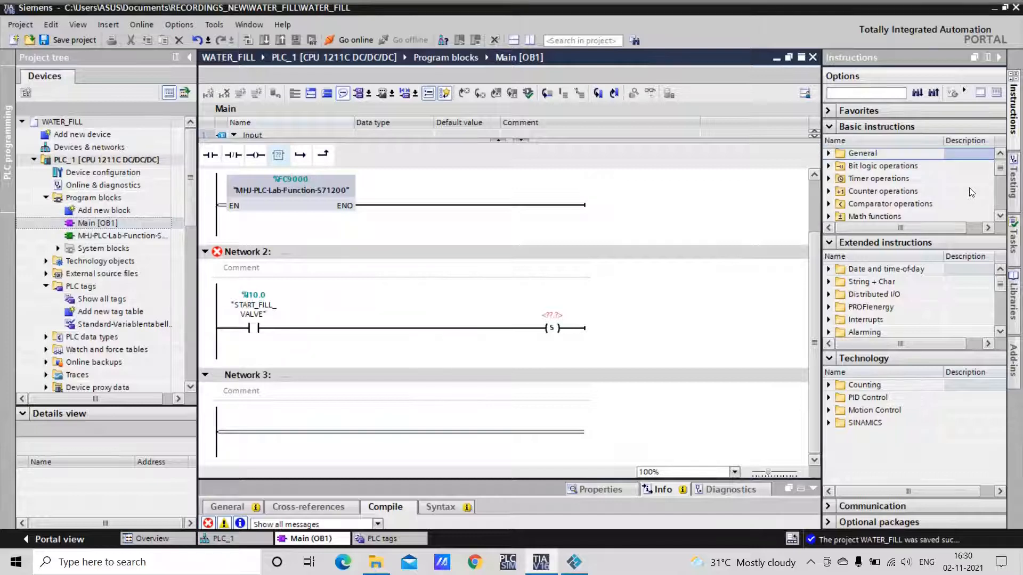
Assign the DISCHARGE_VALVE tag to the set coil in Network 2.
click(553, 315)
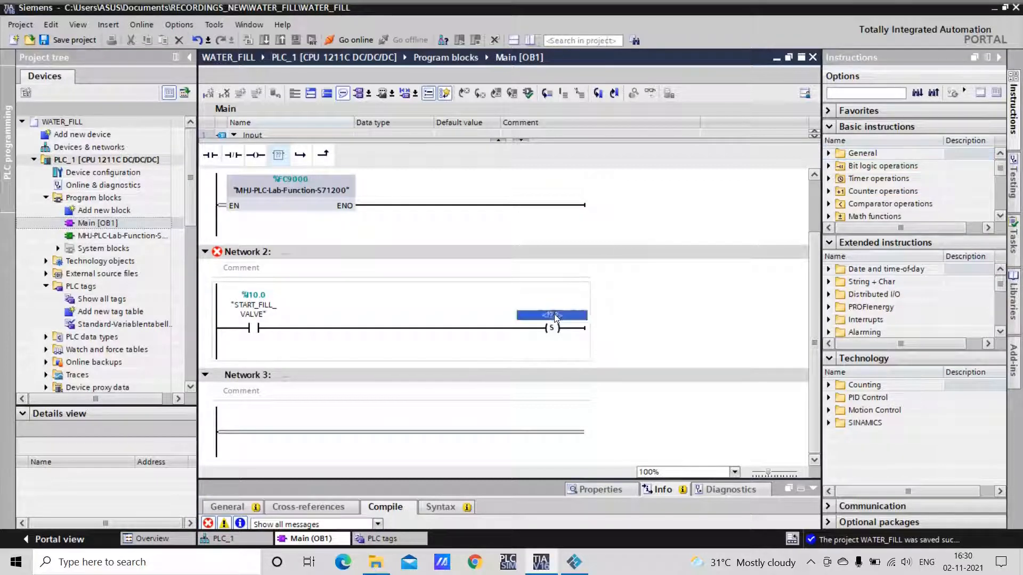
click(584, 315)
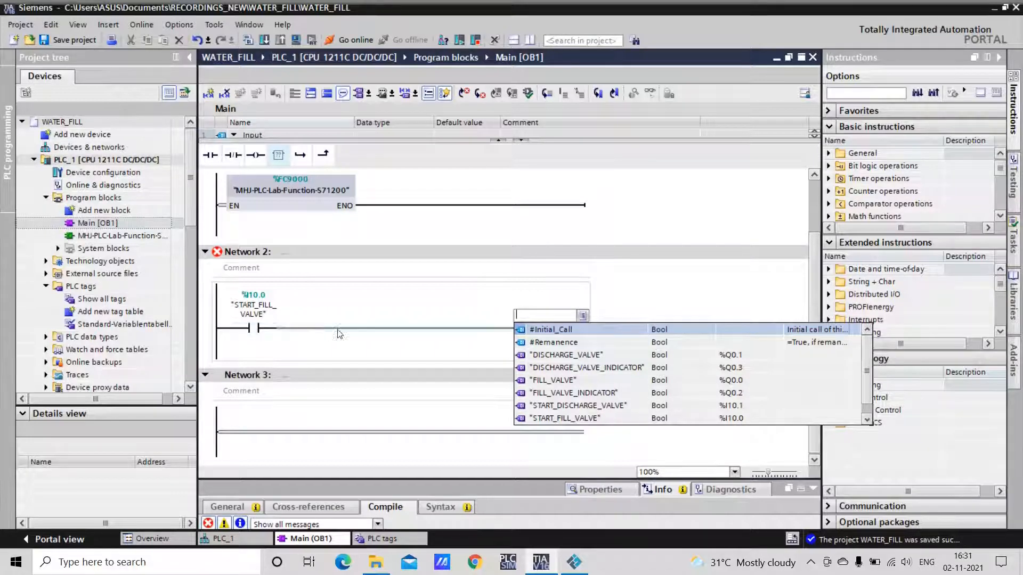
click(564, 355)
click(633, 341)
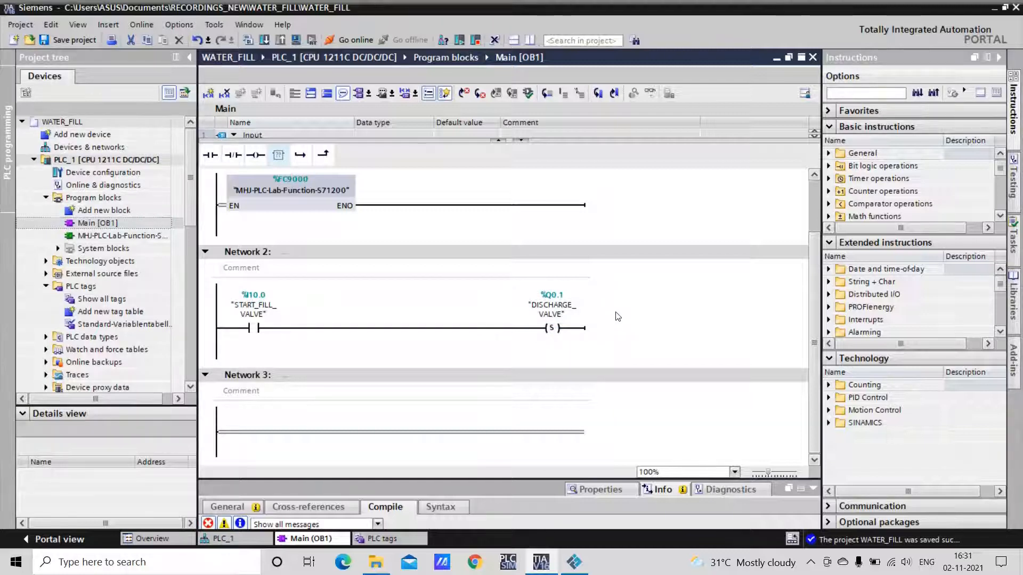
Open a parallel branch after the START_FILL_VALVE contact in Network 2 and end it with a reset (R) coil.
click(355, 329)
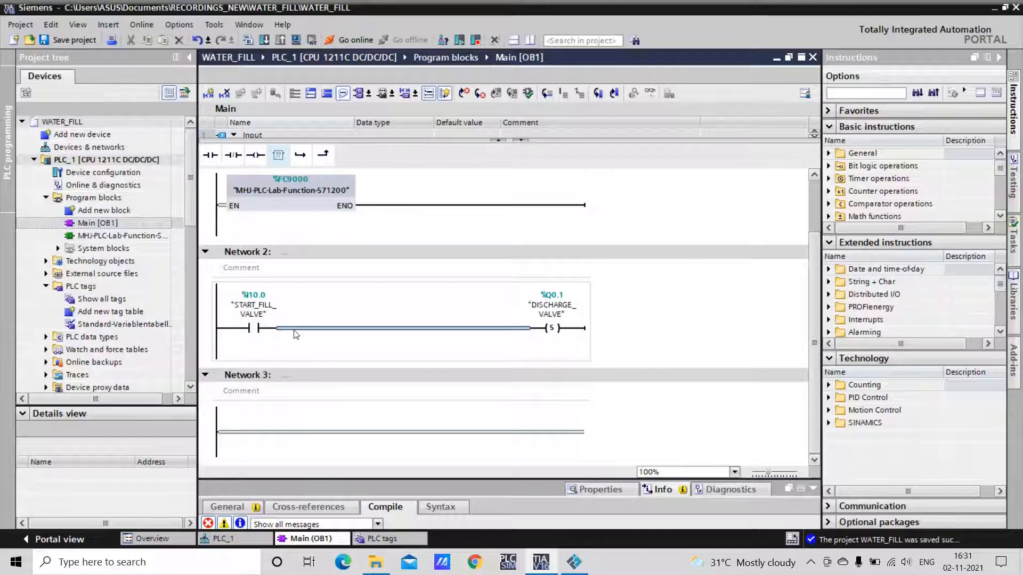
click(300, 155)
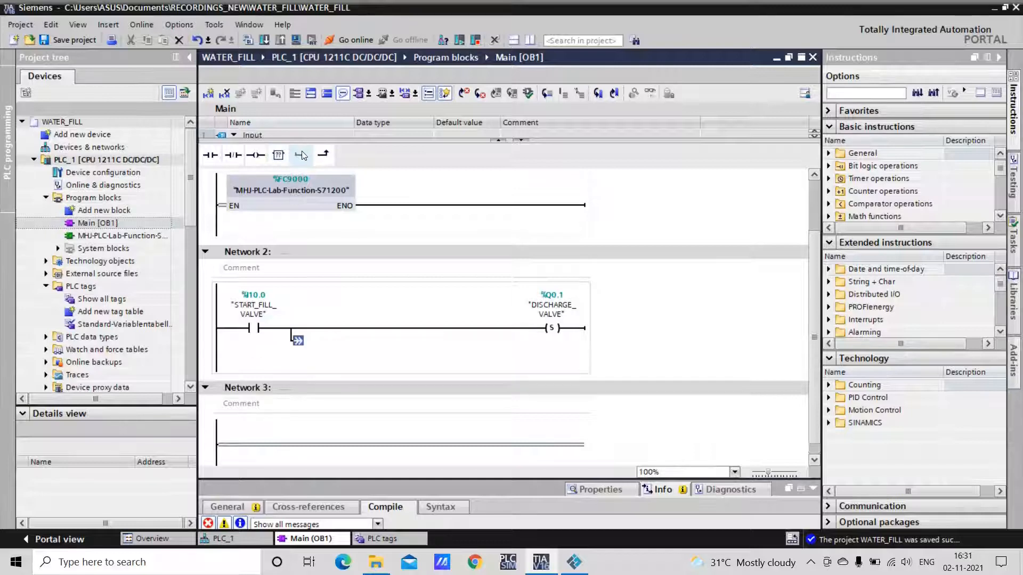
click(255, 155)
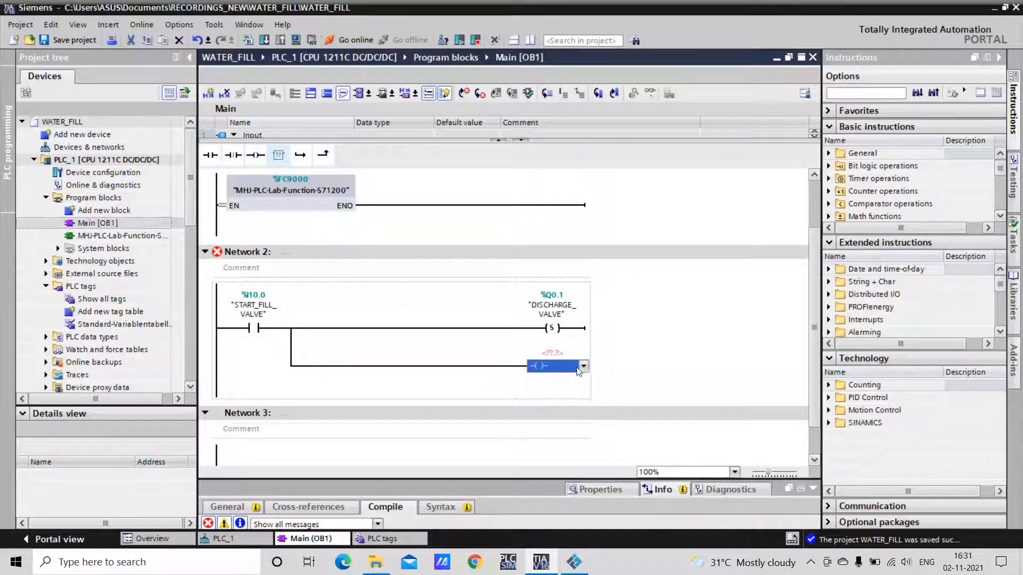
click(583, 367)
click(557, 402)
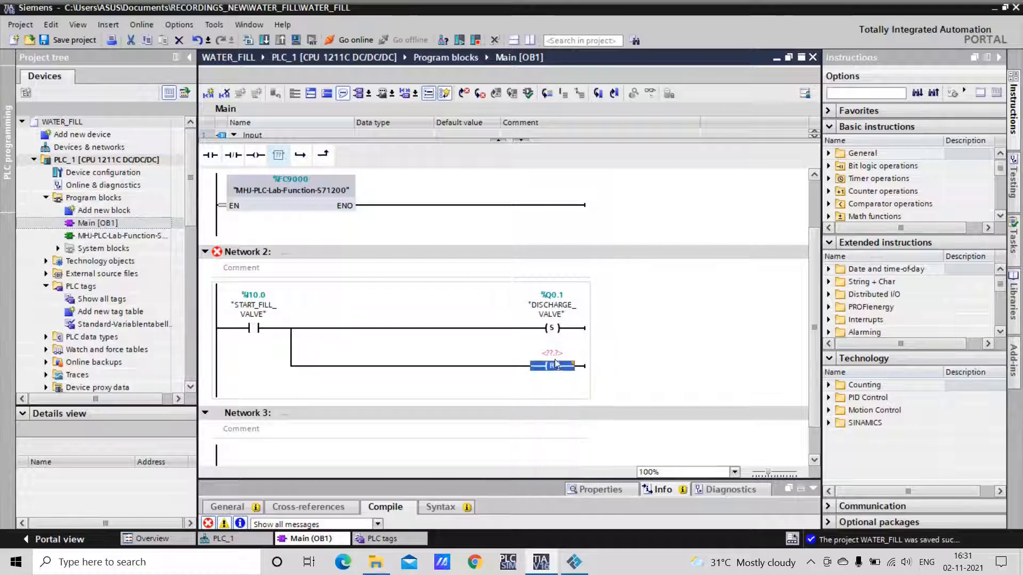
Assign the DISCHARGE_VALVE tag to the reset coil on the lower branch of Network 2.
click(552, 353)
click(584, 353)
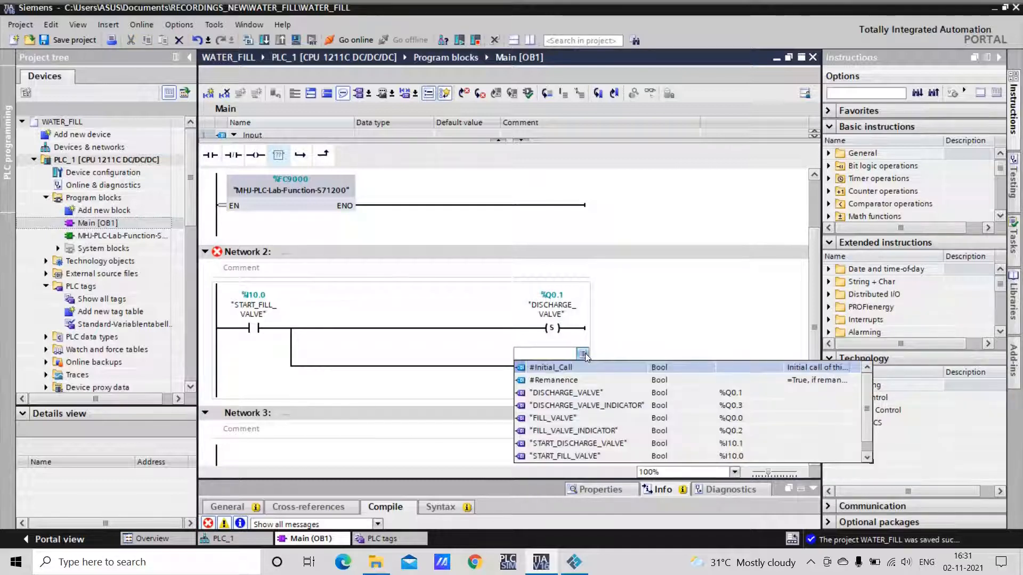
click(590, 395)
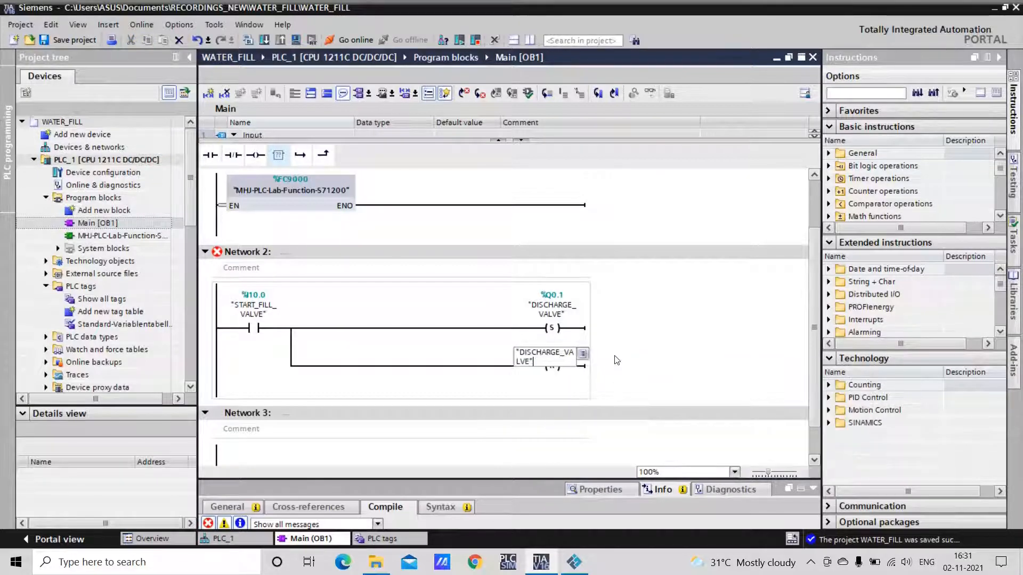
key(Return)
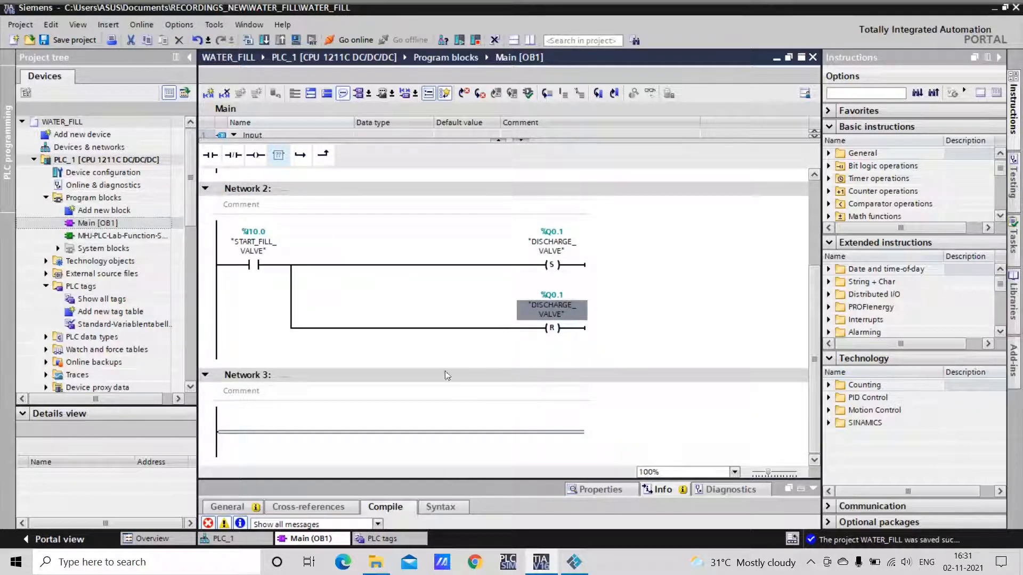
Change the set coil's tag in Network 2 to FILL_VALVE.
double_click(564, 245)
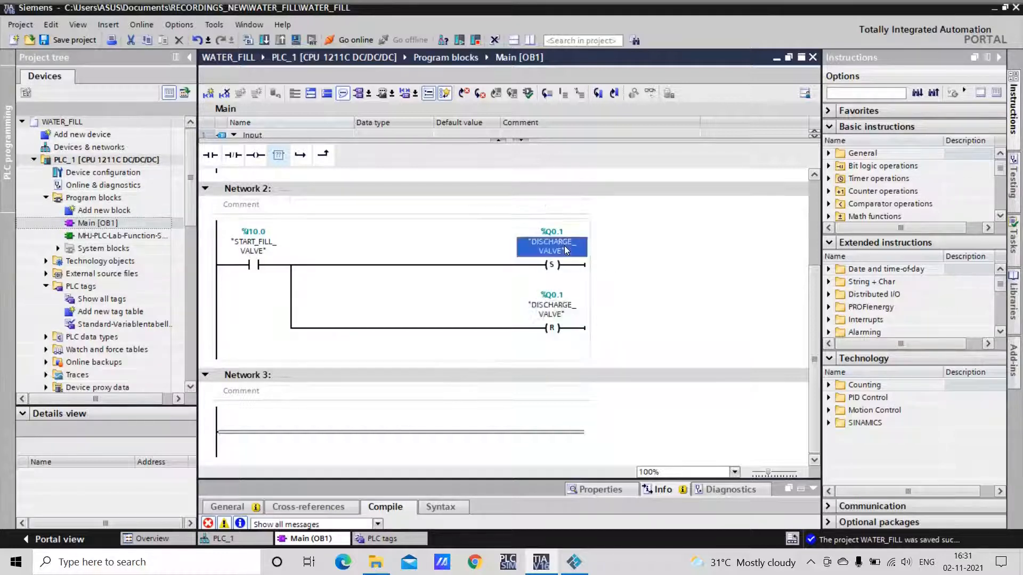
click(582, 246)
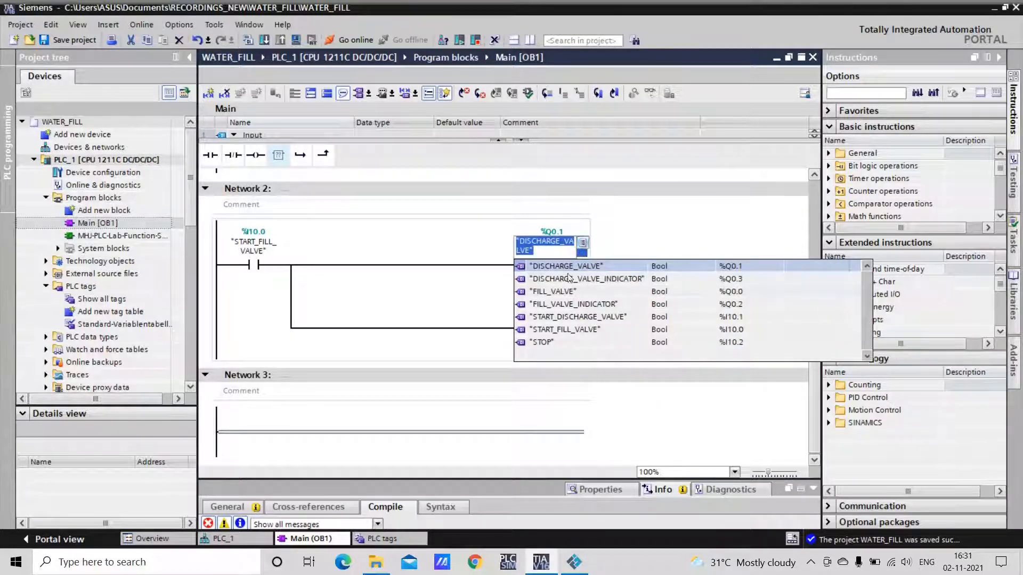
click(565, 297)
key(Return)
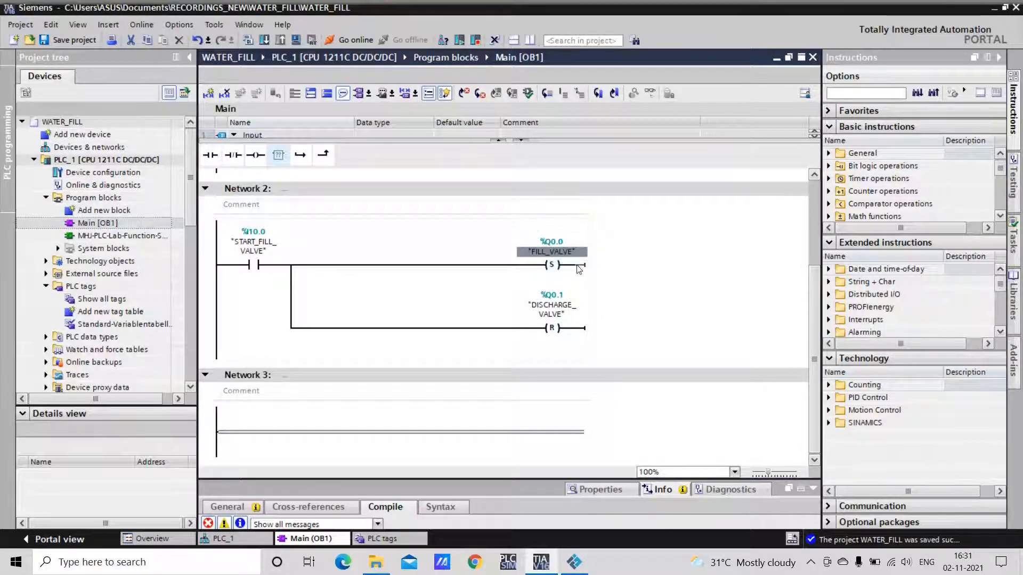
Check the input and output assignments in Factory IO's driver view, and return to the ladder program in TIA Portal.
click(574, 562)
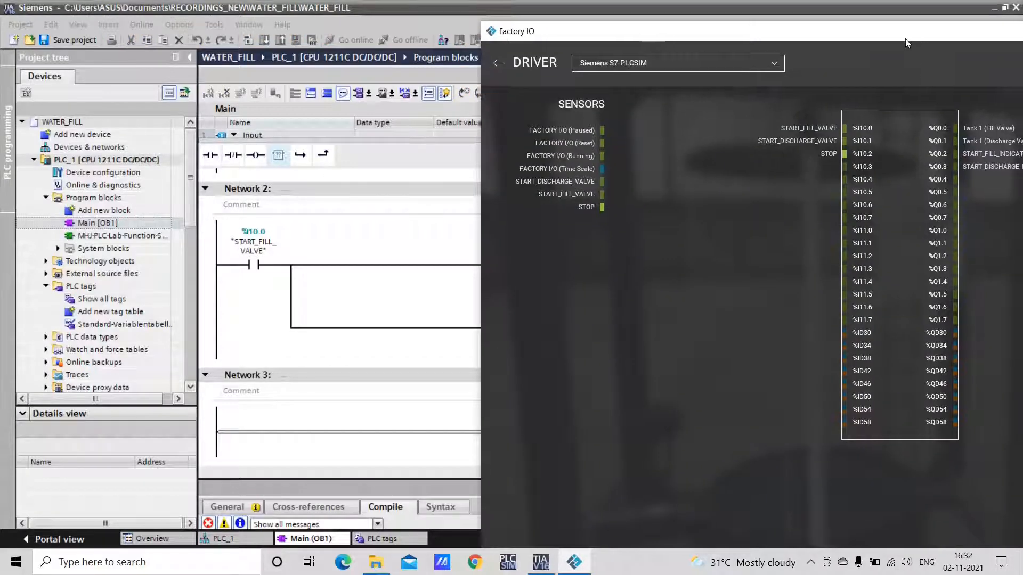
drag(923, 35, 852, 47)
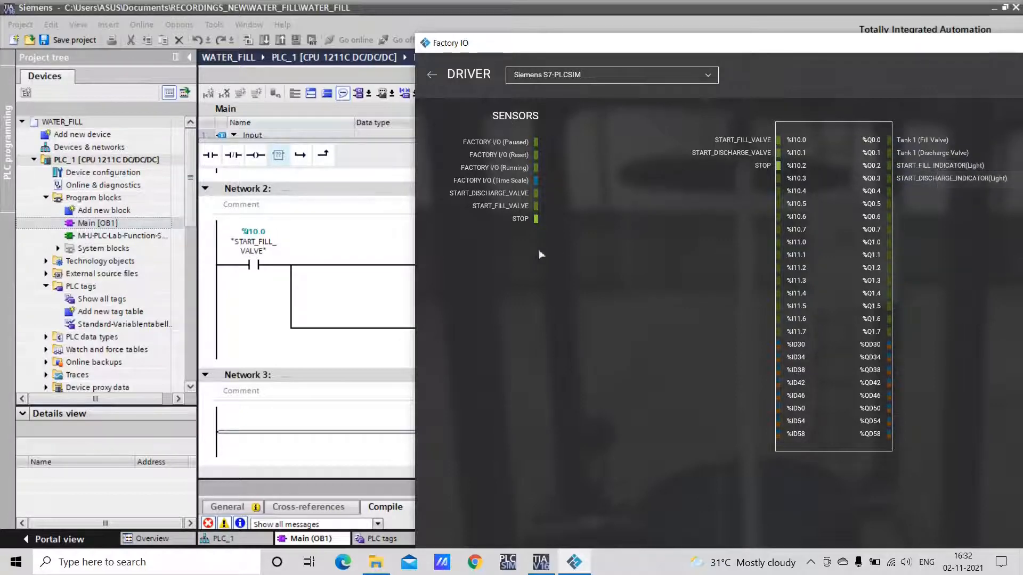
click(334, 301)
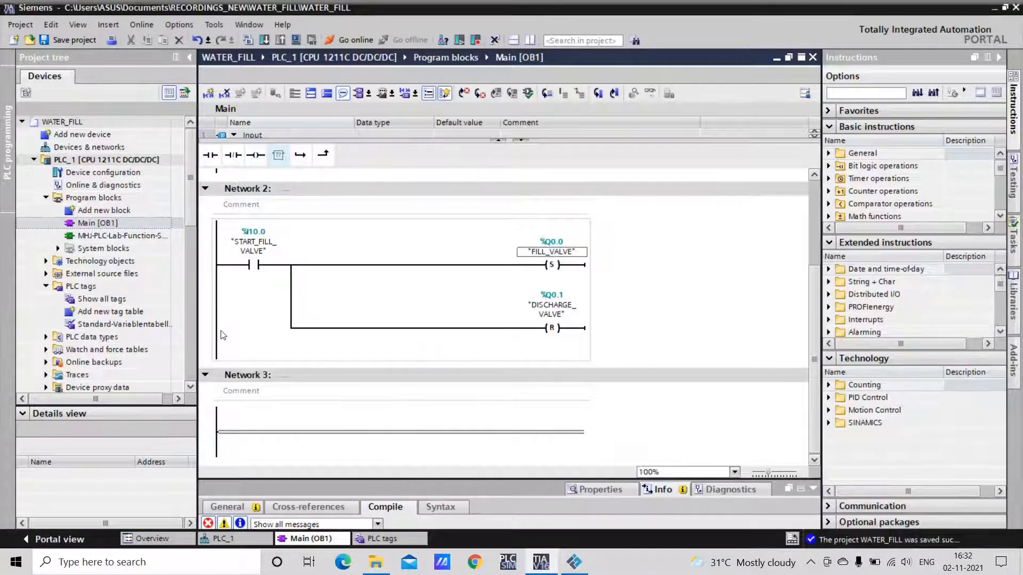
Add a separate rung from Network 2's power rail with a normally open FILL_VALVE contact and an output coil.
click(301, 152)
click(211, 156)
click(255, 156)
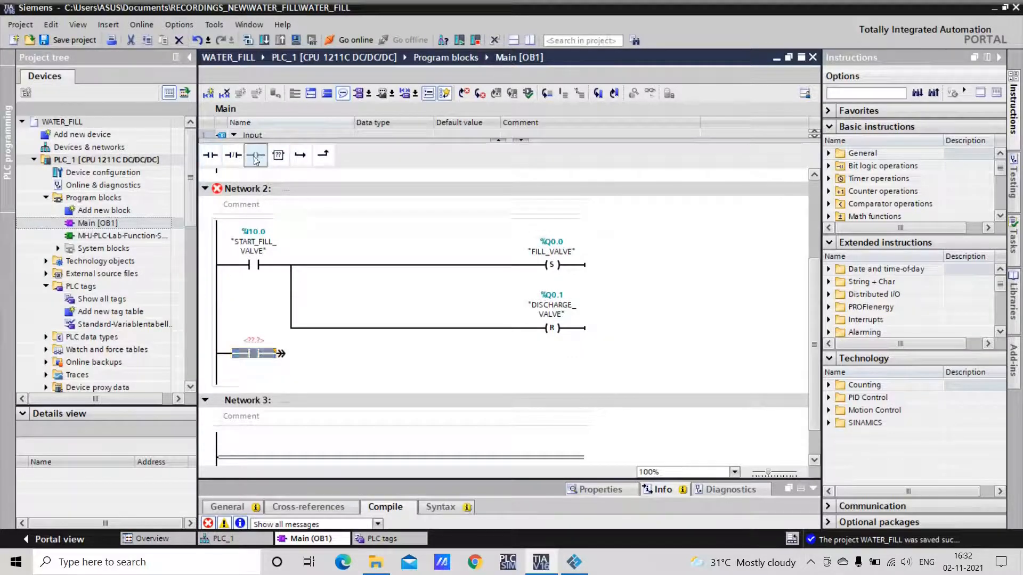
double_click(253, 367)
double_click(254, 354)
click(296, 355)
click(281, 409)
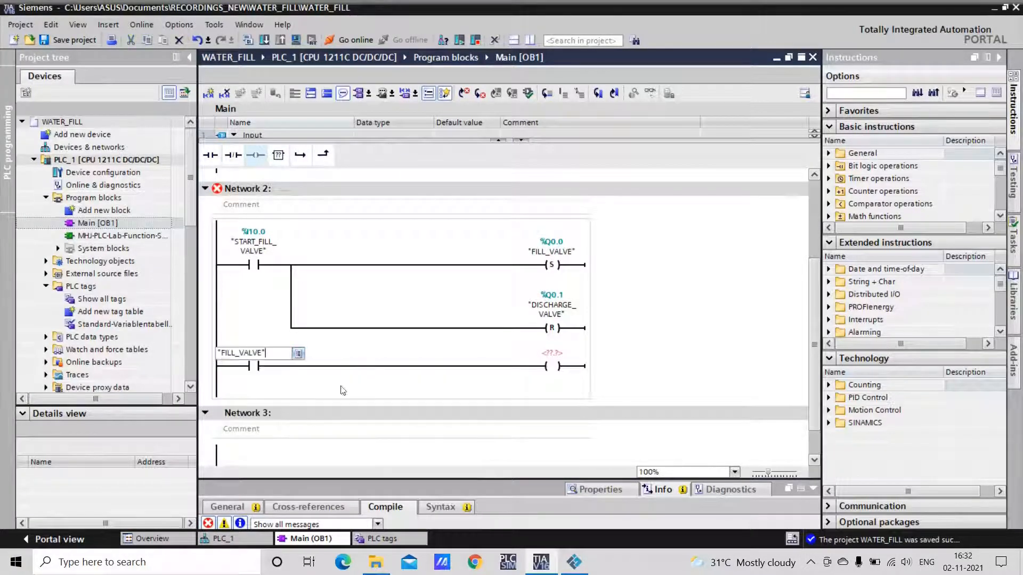
Assign the FILL_VALVE_INDICATOR tag to the output coil on Network 2's lowest rung.
click(343, 389)
click(555, 380)
double_click(553, 365)
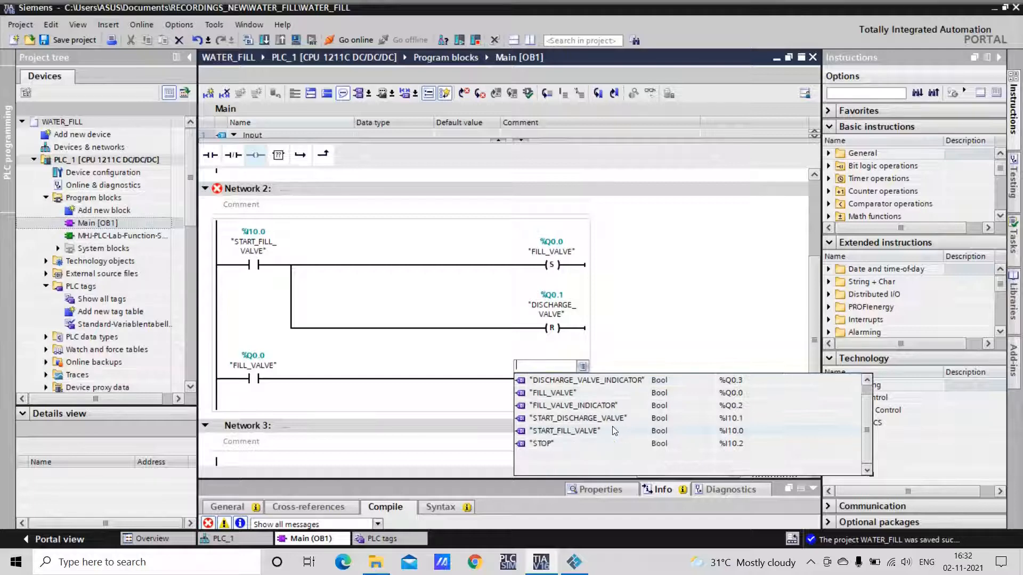
click(572, 443)
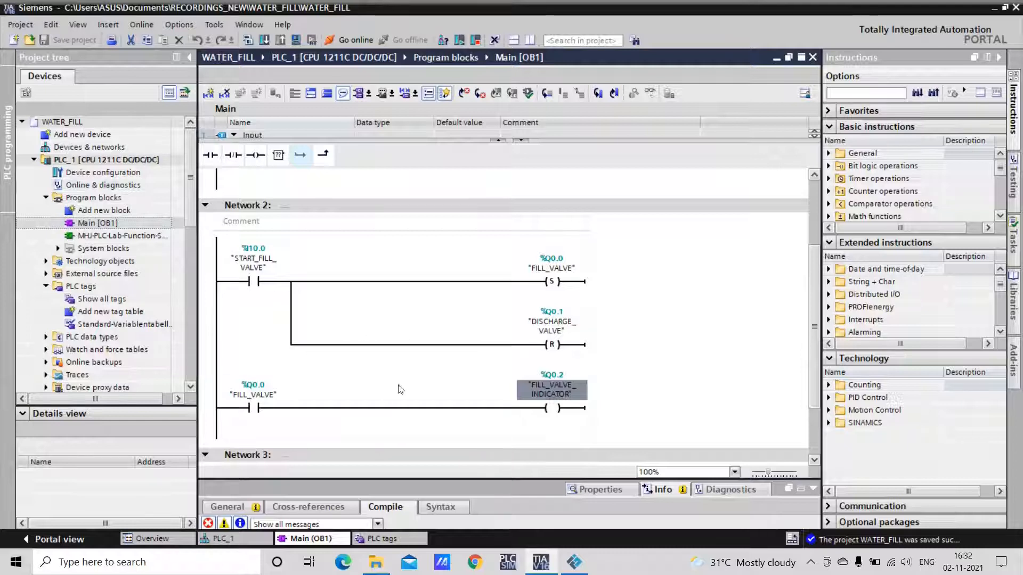
Start the PLC simulation, enabling simulation support for the project and accepting that other online interfaces are disabled.
scroll(418, 372, up, 3)
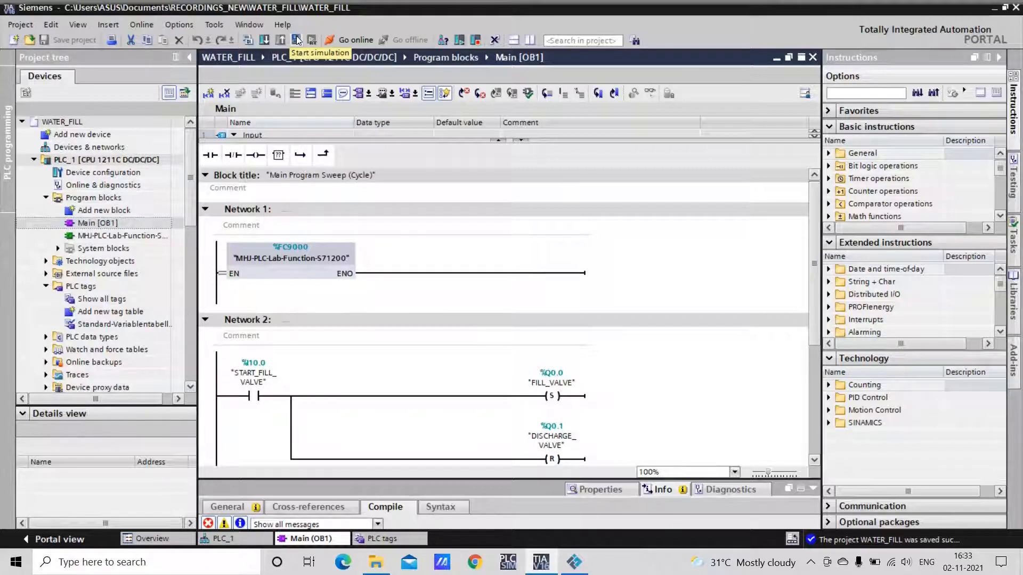
click(147, 28)
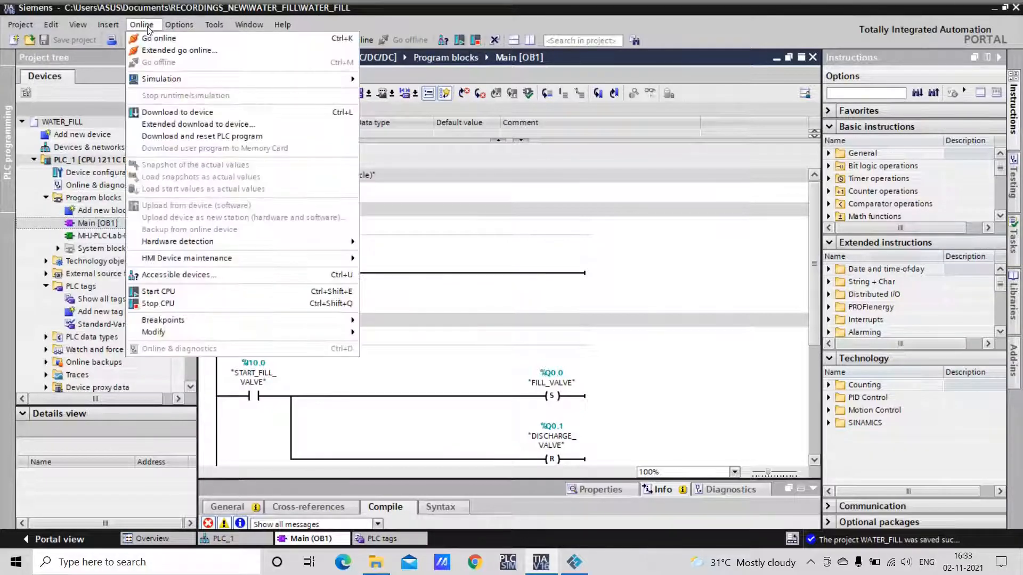
mouse_move(196, 80)
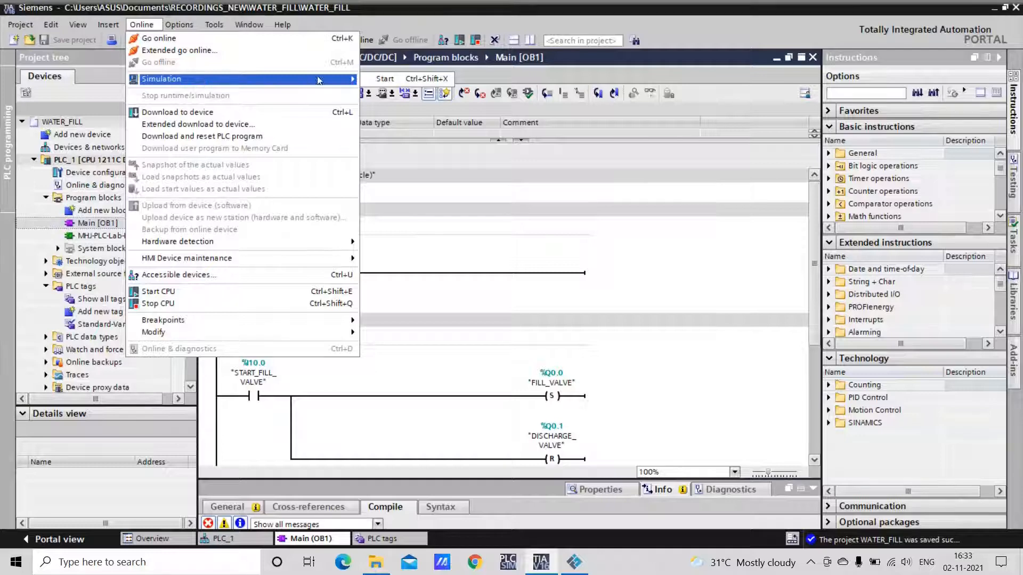
click(386, 79)
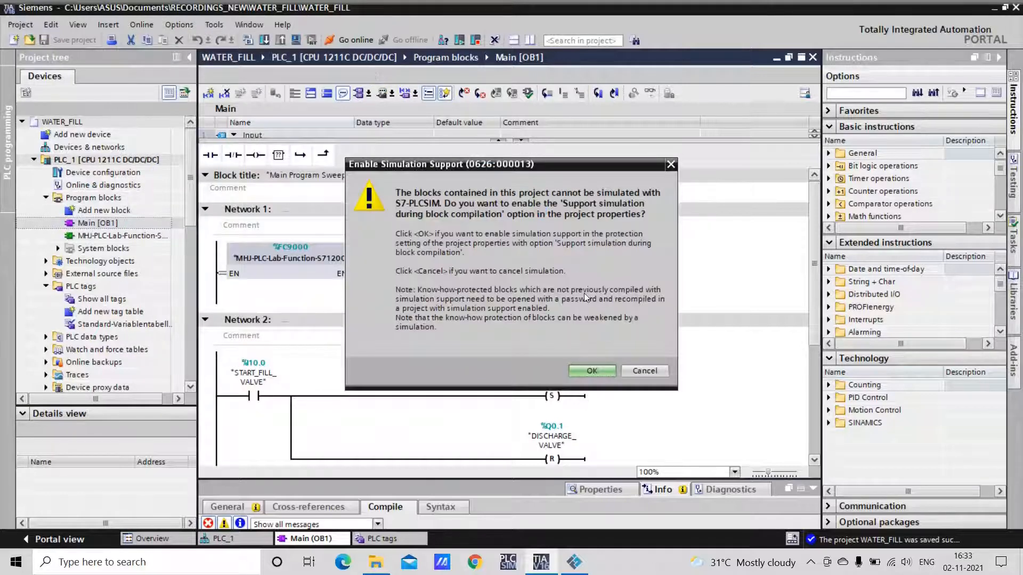
click(574, 372)
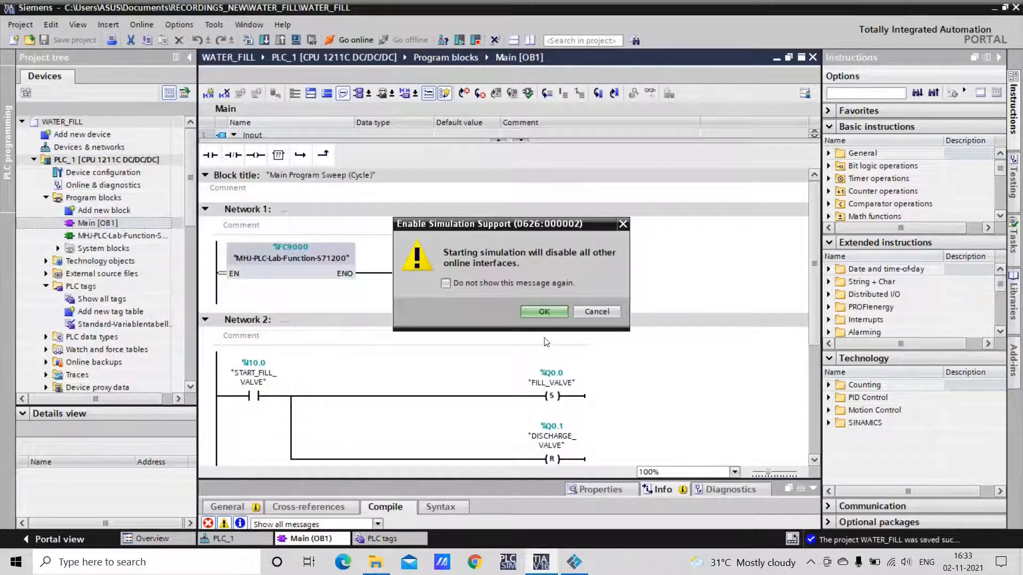
click(548, 314)
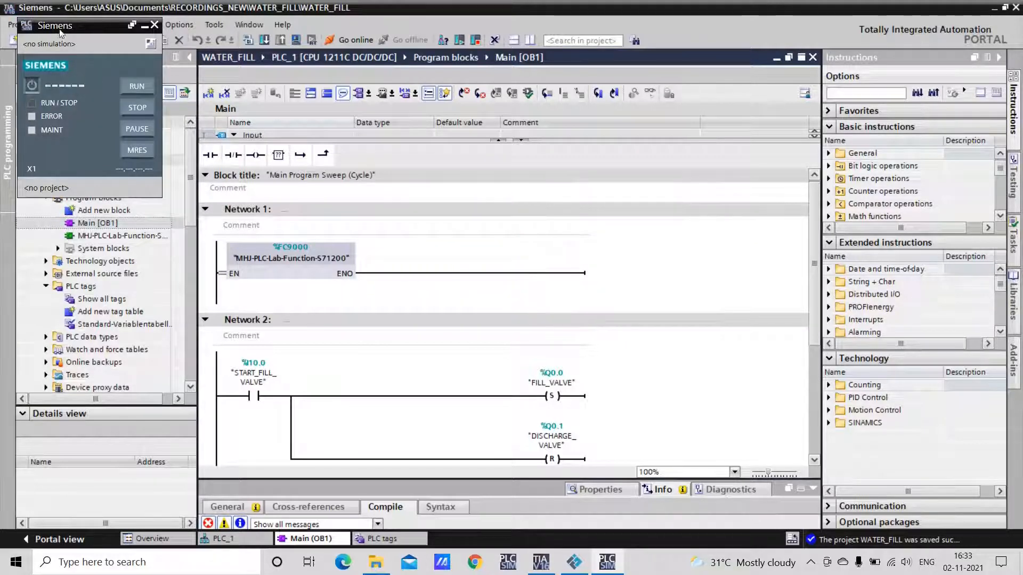
Load the PLC_1 configuration and software into the simulated PLC and finish the loading with the CPU started.
drag(63, 24, 882, 286)
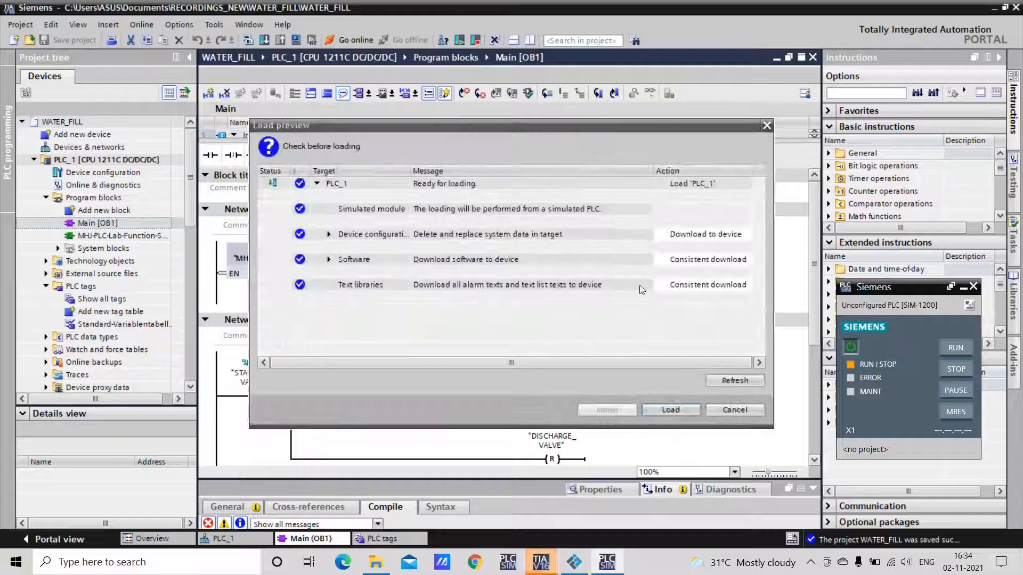
click(662, 406)
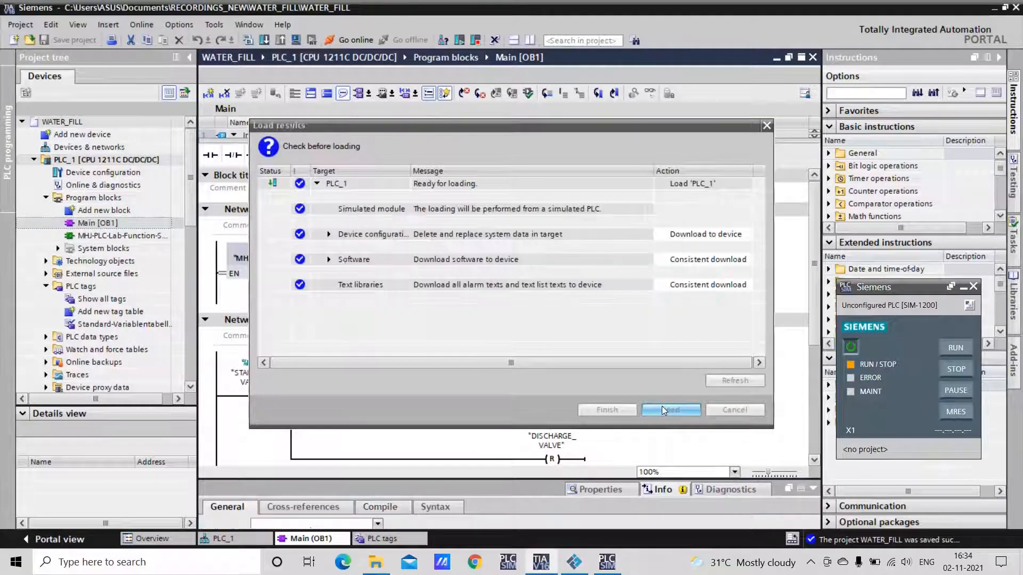
click(716, 209)
click(746, 210)
click(703, 223)
click(607, 410)
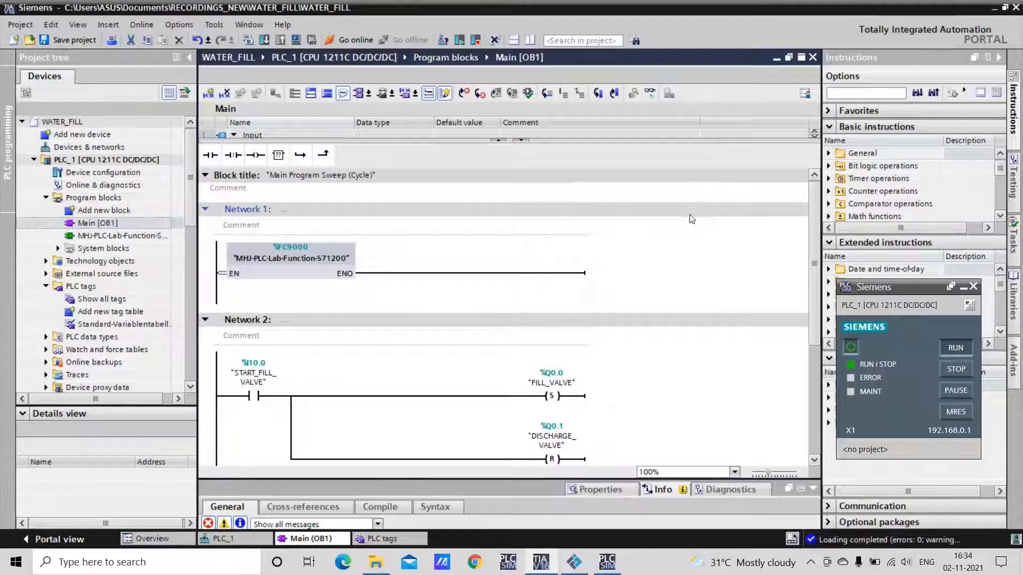
Turn on online monitoring of Main [OB1] and view the rungs of Network 2.
click(650, 95)
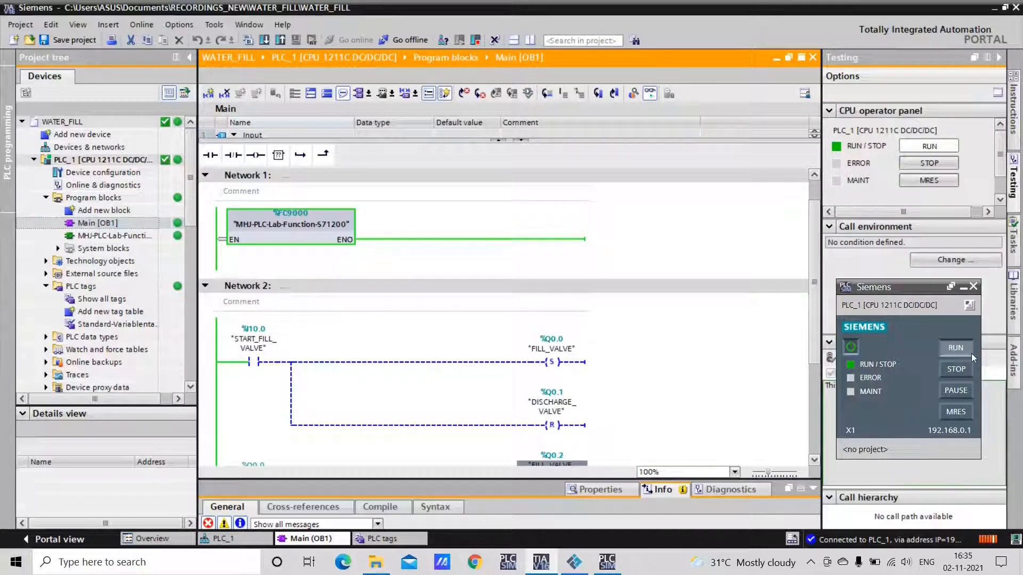
scroll(376, 382, down, 3)
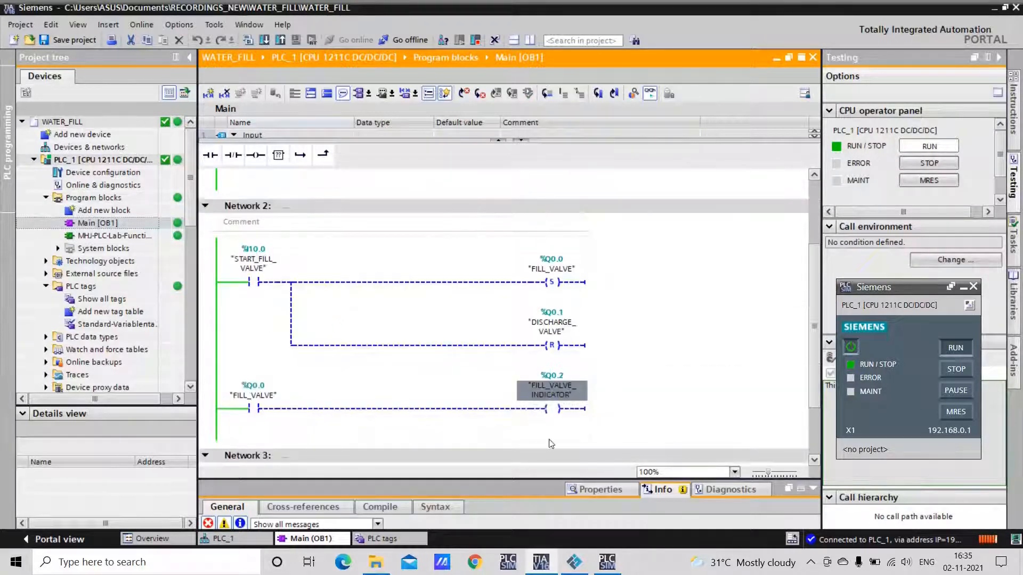
Shrink the TIA Portal window, switch to Factory IO with the PLCSIM window minimized, and connect the Siemens S7-PLCSIM driver.
click(1005, 7)
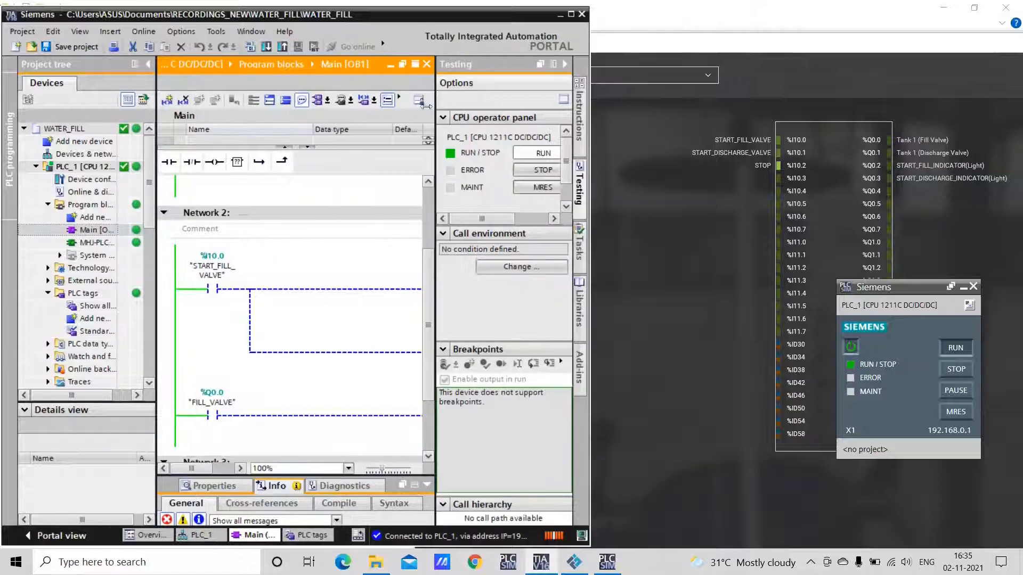
click(801, 76)
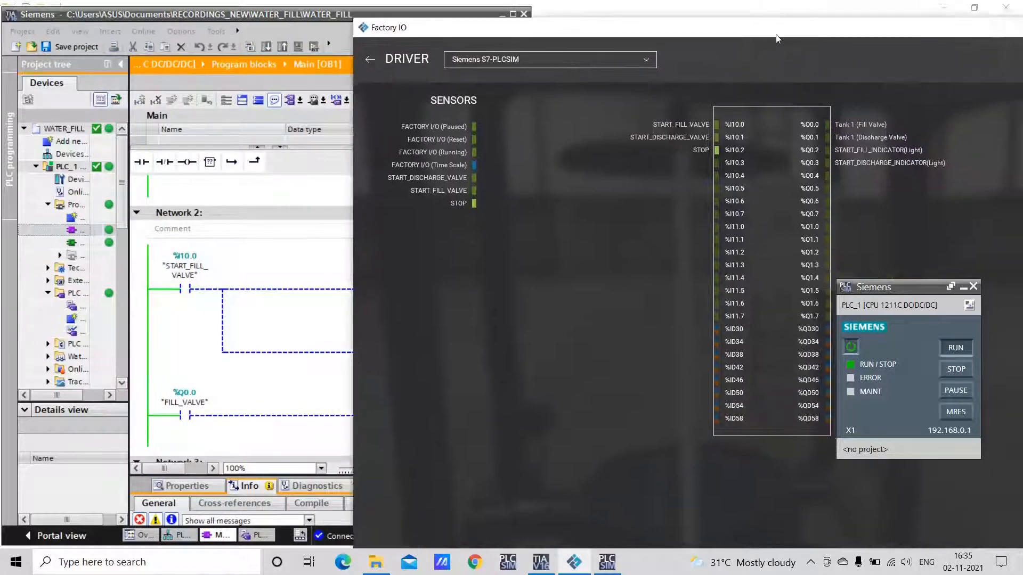
click(963, 288)
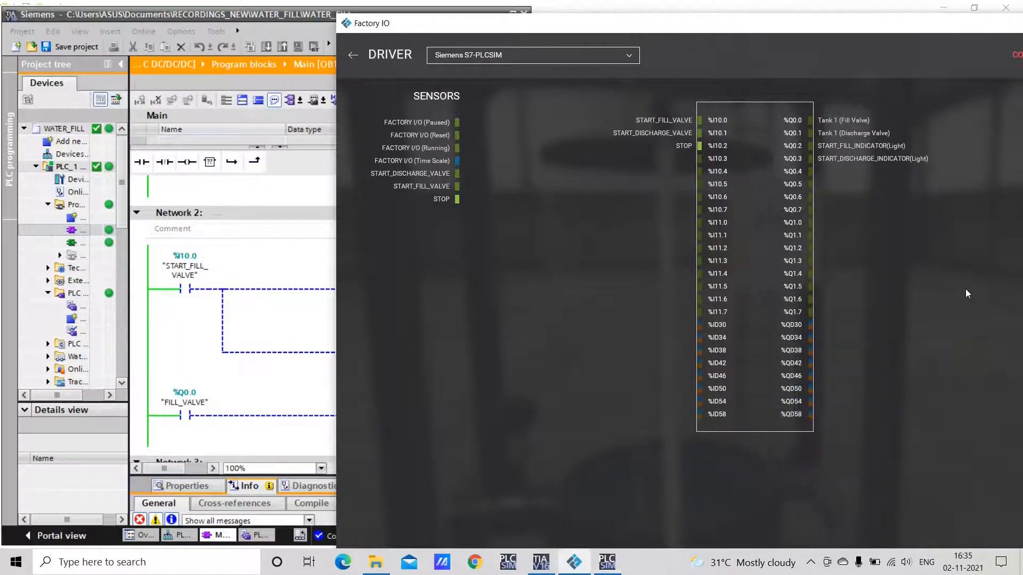
drag(887, 29, 769, 49)
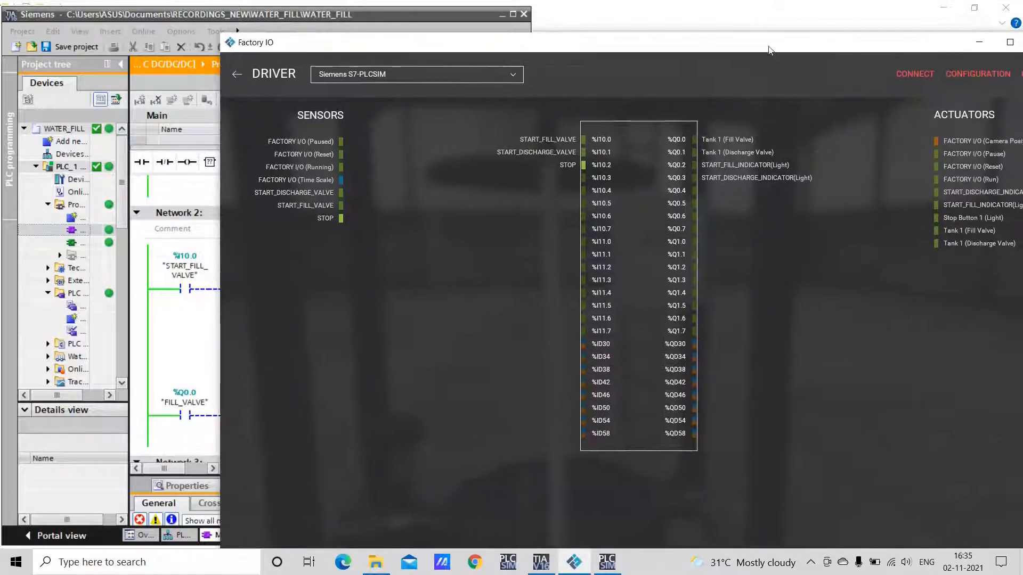
click(499, 73)
click(409, 342)
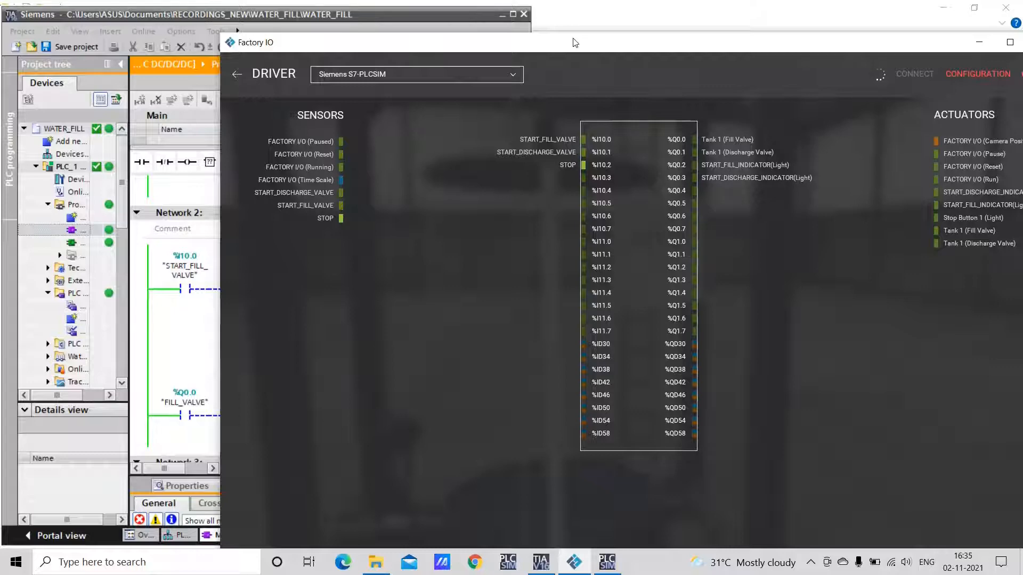
Check the monitored ladder in TIA Portal and the CPU status in PLCSIM, and return to Factory IO.
click(185, 367)
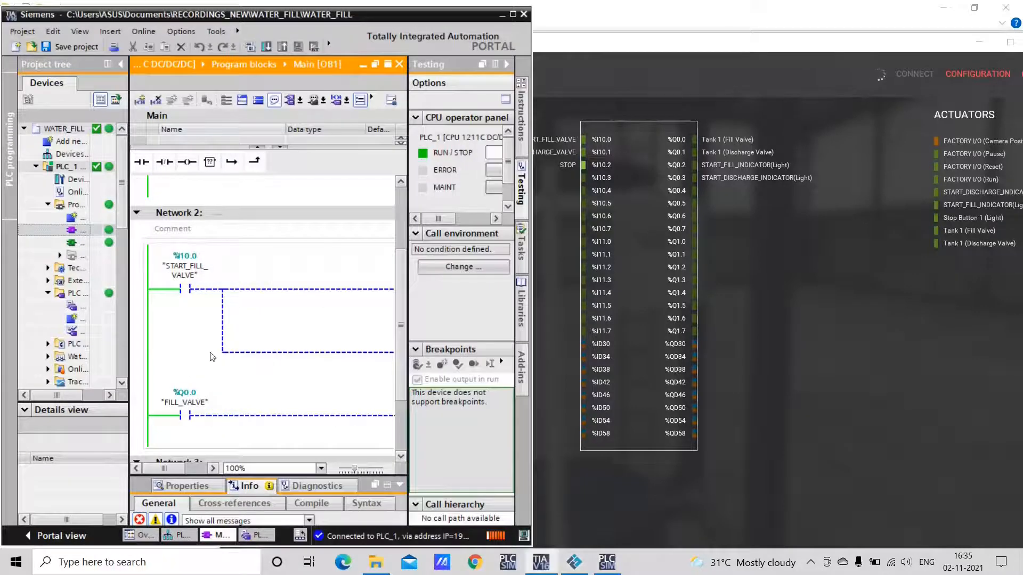
click(607, 563)
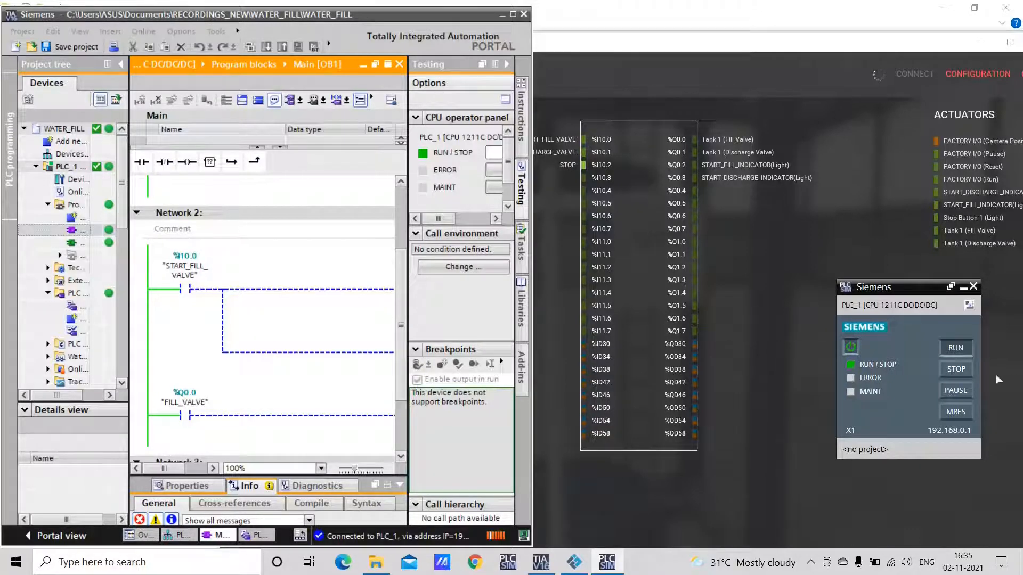
click(765, 247)
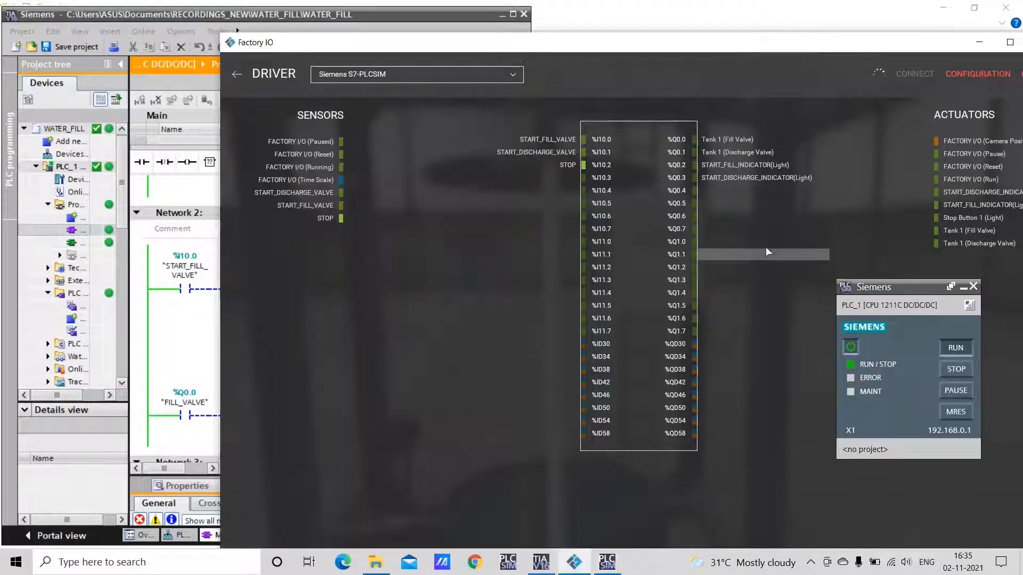
click(963, 292)
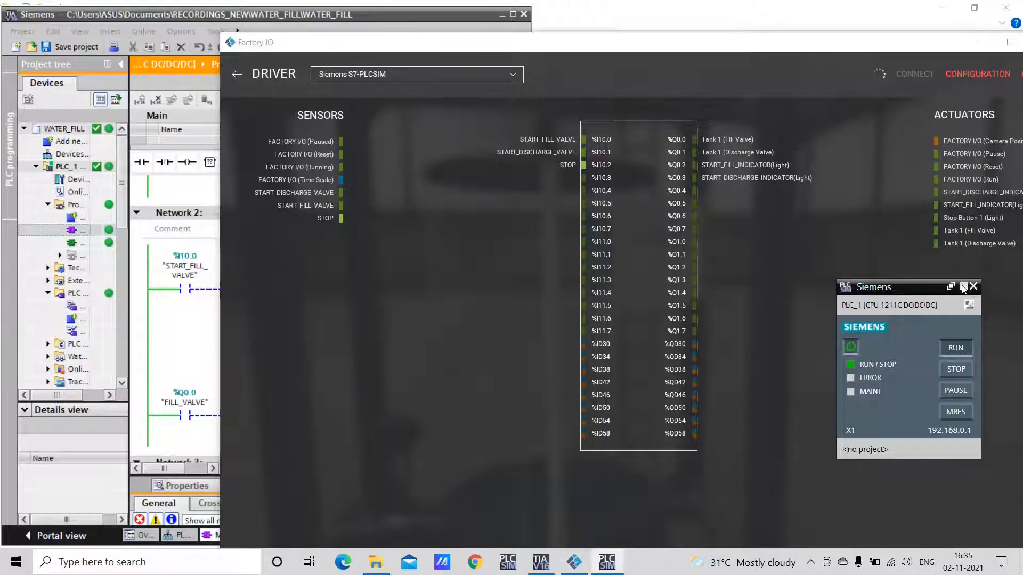
click(963, 287)
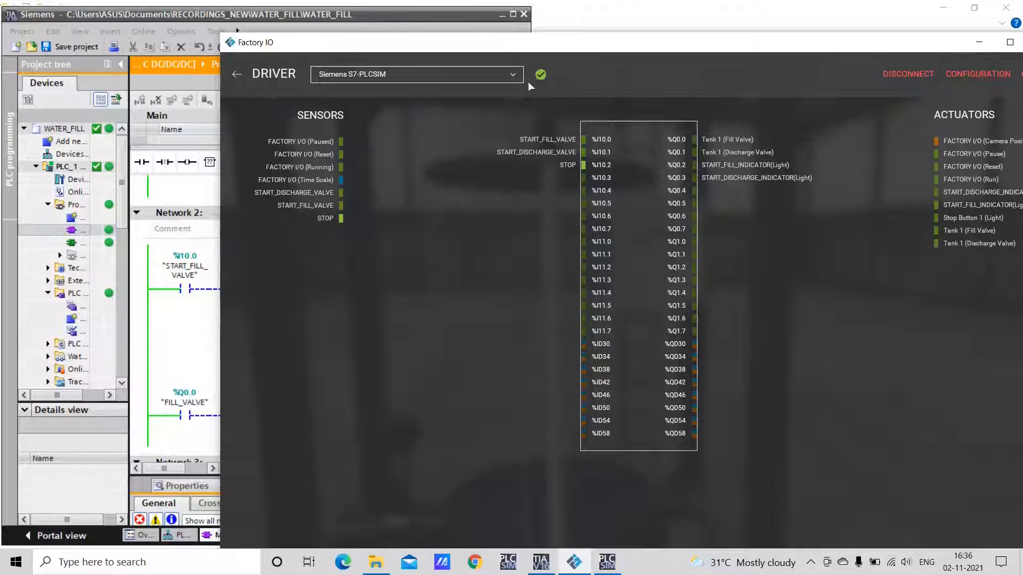
Leave Factory IO's driver view for the 3D scene and frame the tank together with its push-button control box.
click(237, 76)
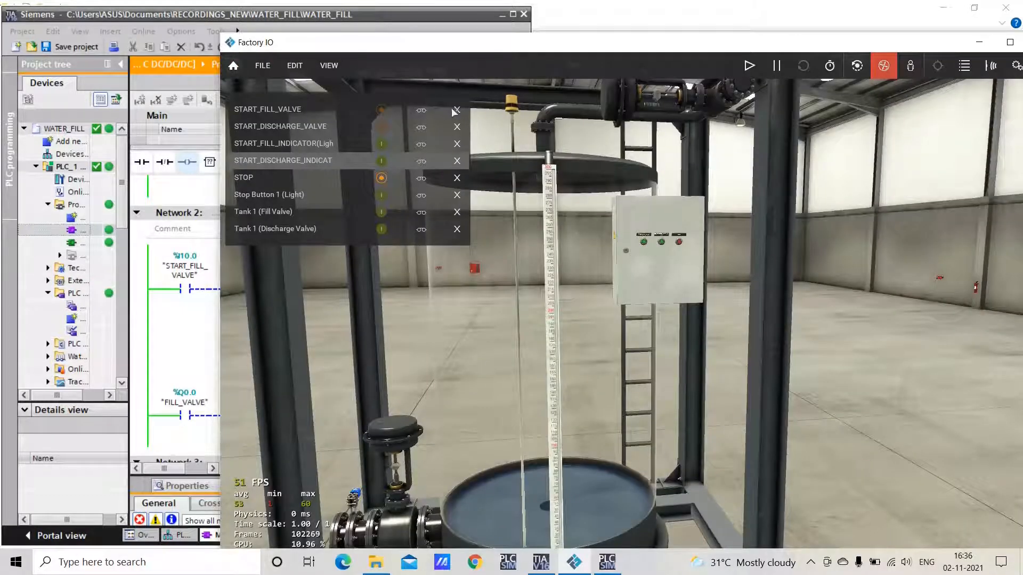
scroll(872, 180, up, 3)
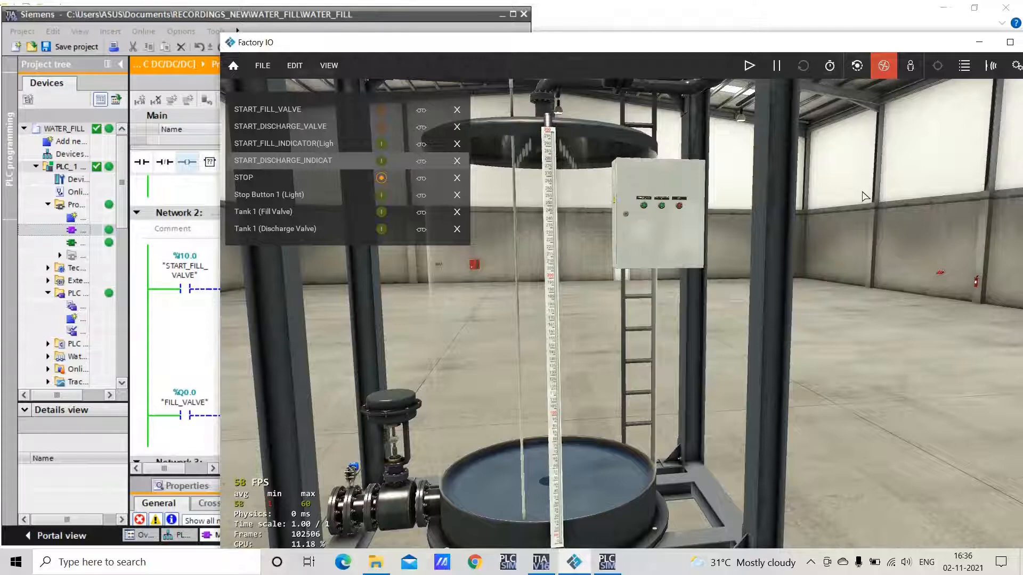
key(s)
key(w)
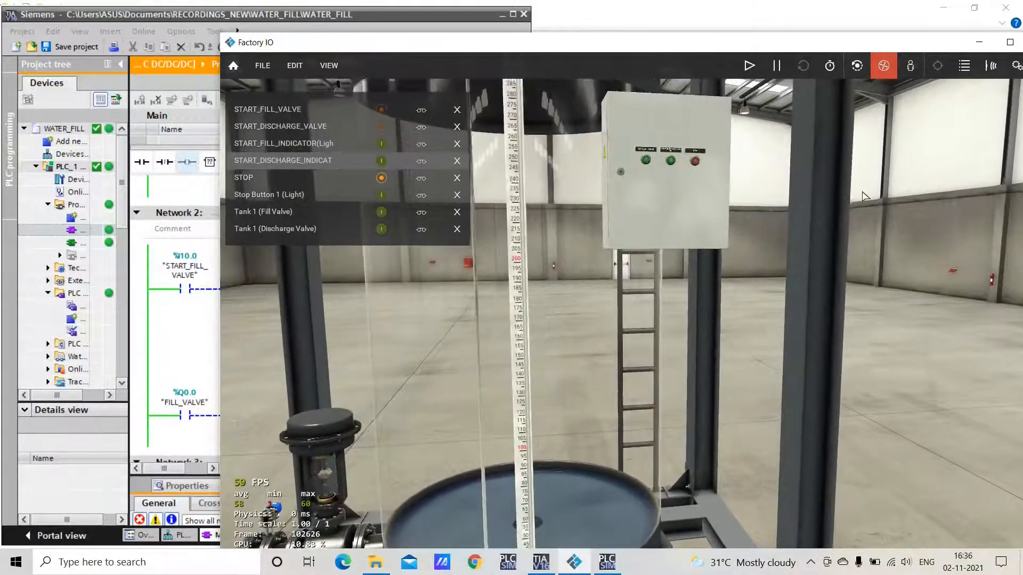
key(s)
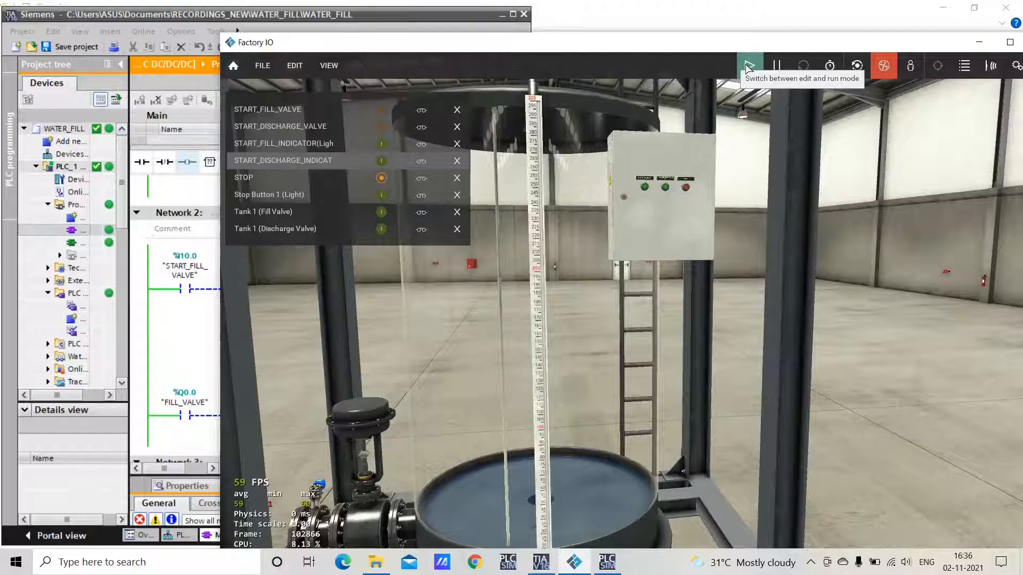
Put the Factory IO scene into run mode, and end the online monitoring of Main [OB1] in TIA Portal.
click(748, 66)
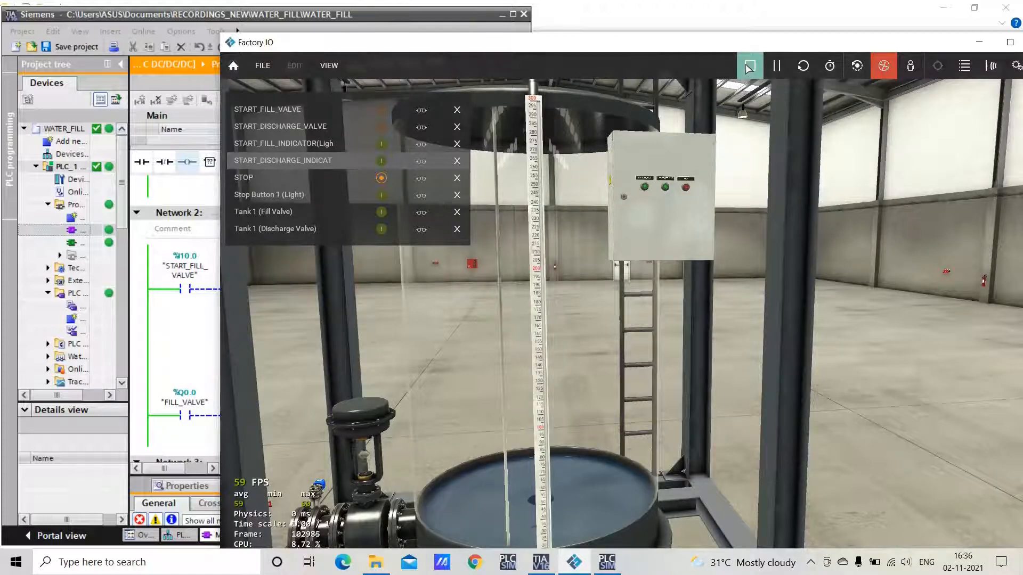
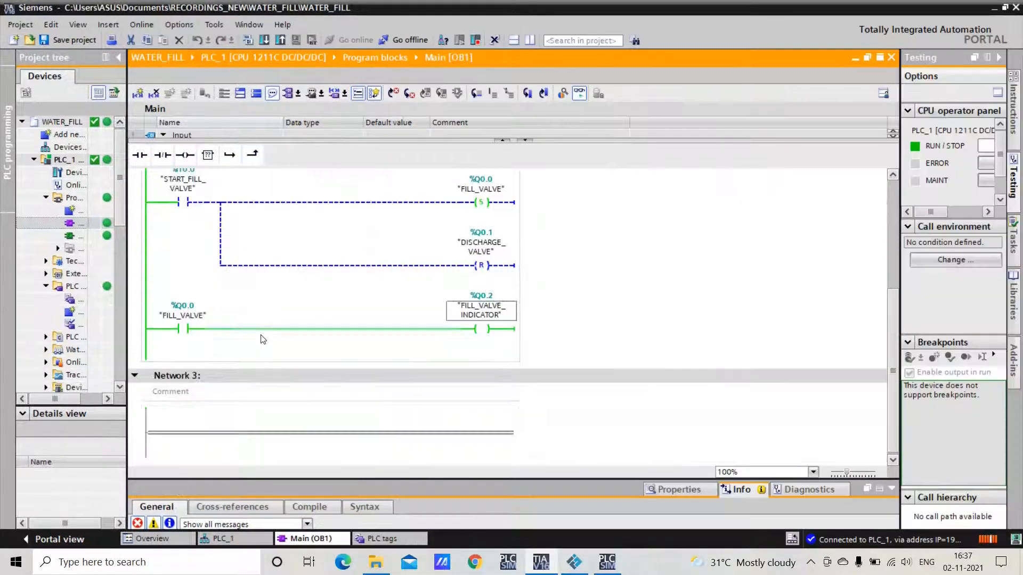
scroll(258, 338, up, 3)
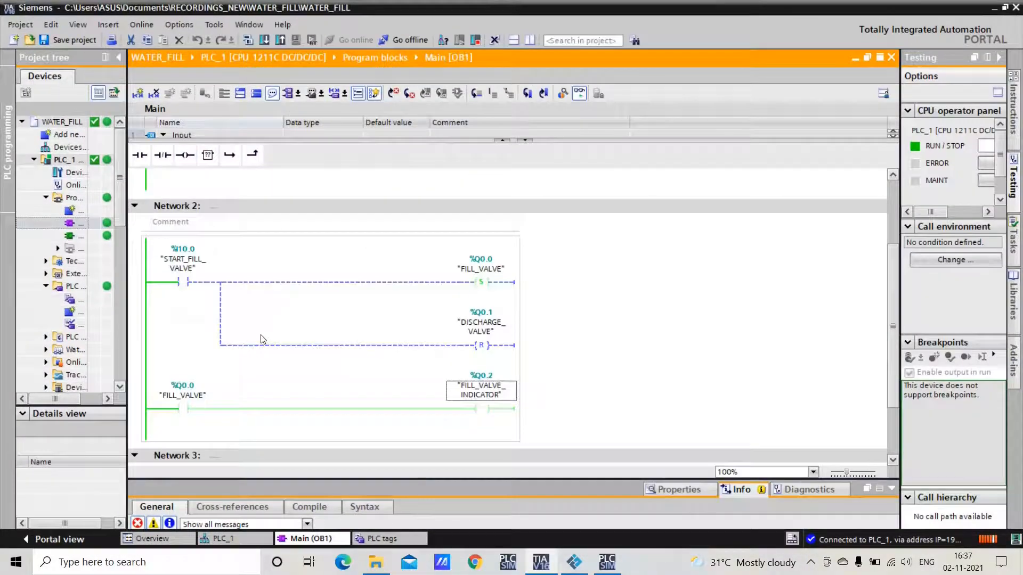
click(584, 96)
click(536, 317)
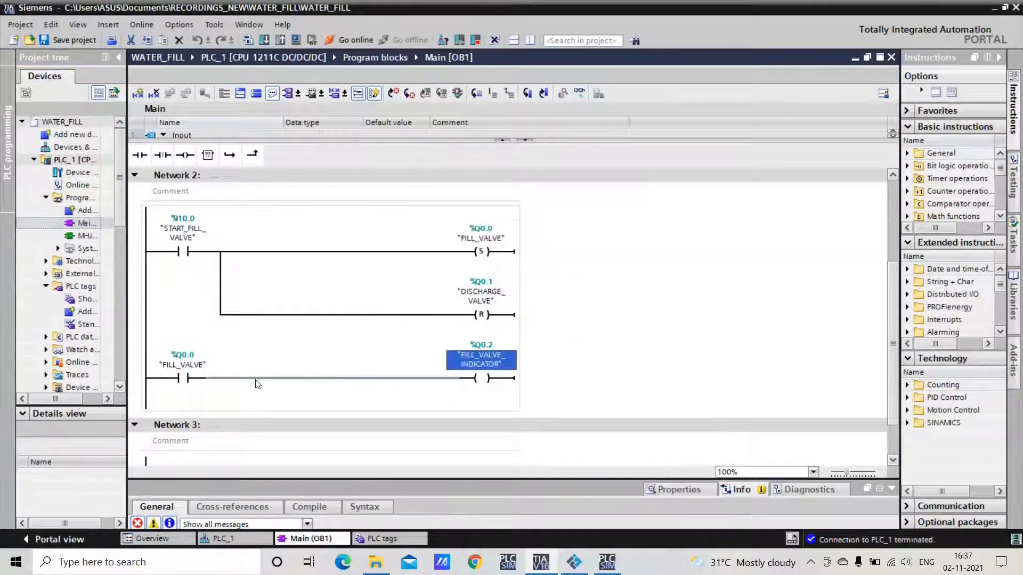
Insert a normally closed contact and a reset coil in Network 3.
scroll(258, 384, up, 1)
scroll(256, 383, down, 3)
click(154, 432)
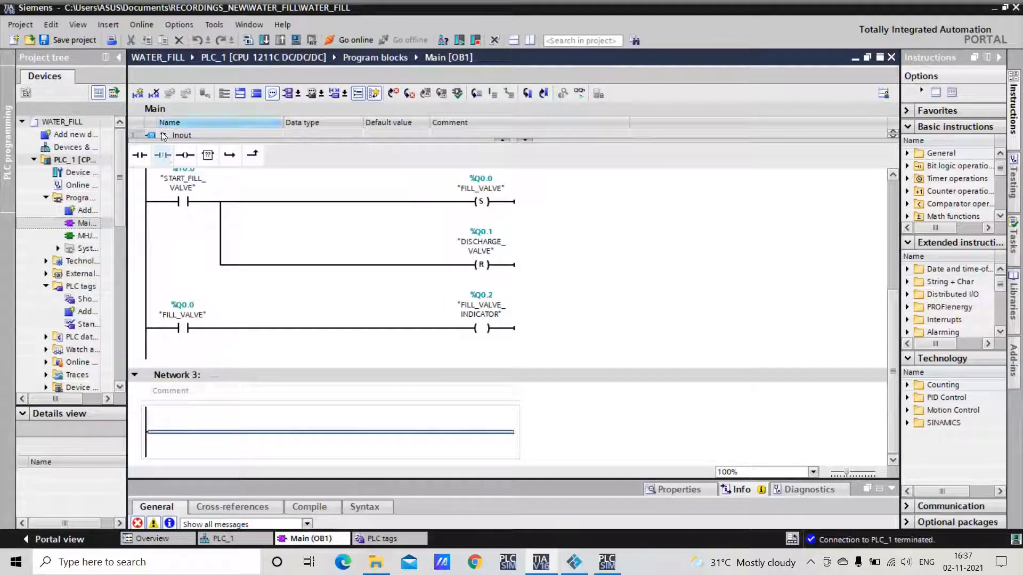
click(163, 155)
click(185, 156)
double_click(491, 433)
click(514, 432)
click(479, 464)
Assign the tag FILL_VALVE to Network 3's reset coil and STOP to its normally closed contact.
double_click(481, 420)
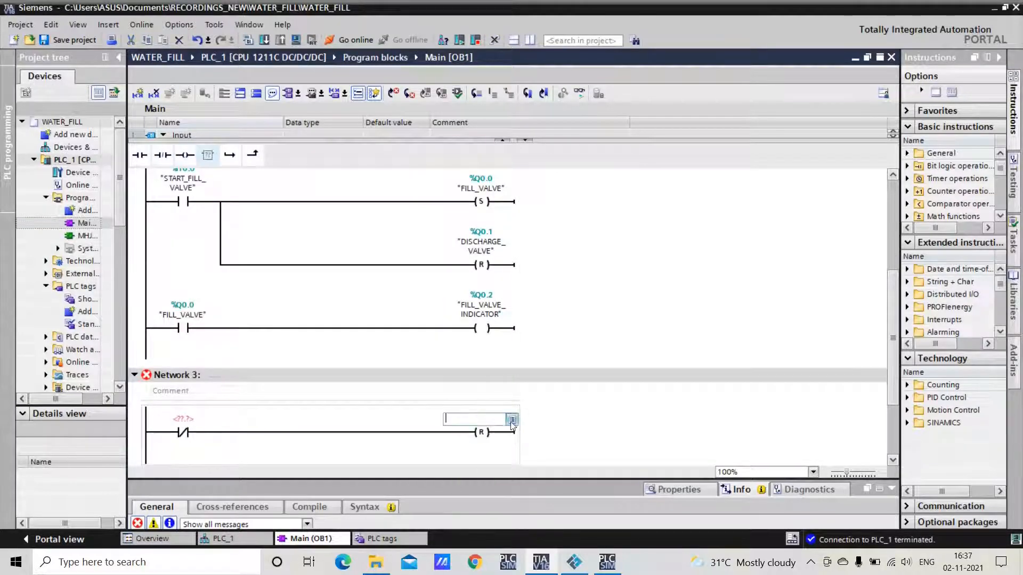
click(511, 421)
click(504, 484)
key(Return)
double_click(186, 425)
click(213, 427)
scroll(221, 490, down, 1)
click(218, 504)
key(Return)
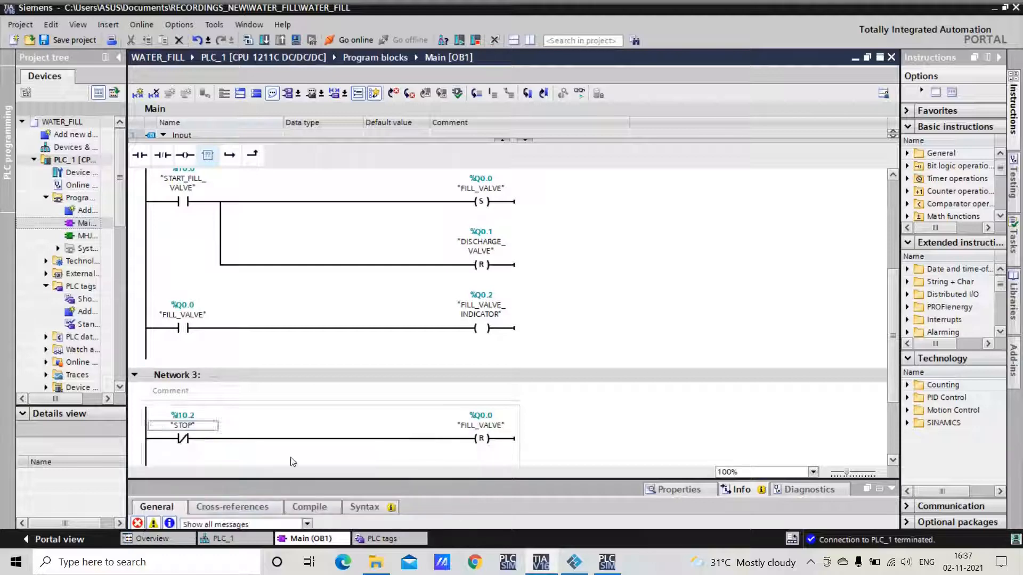
Save the project, then close the running PLCSIM instance and start a new simulation of PLC_1.
click(580, 433)
scroll(580, 434, up, 2)
scroll(580, 433, down, 2)
click(73, 41)
click(607, 562)
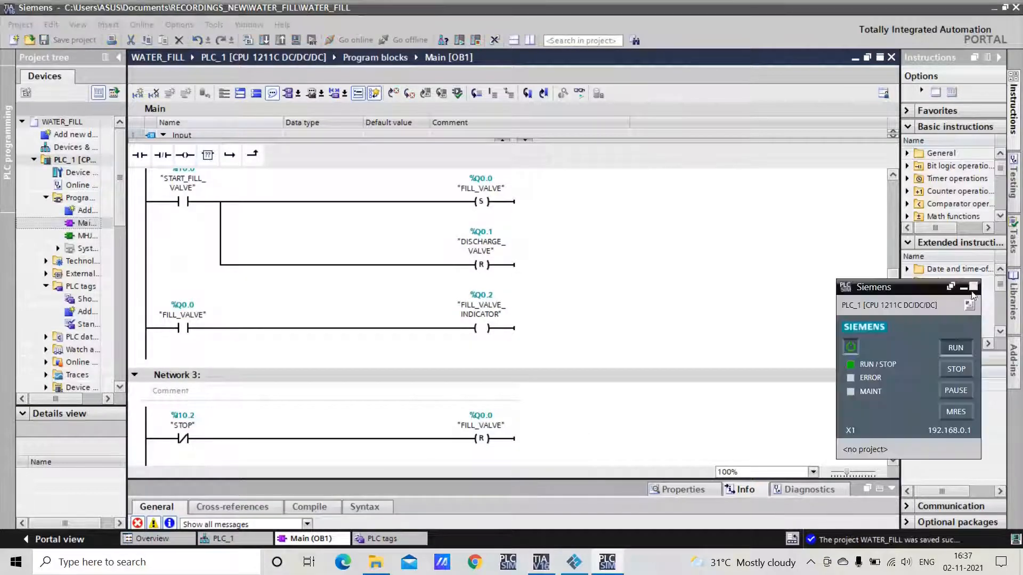
click(974, 288)
click(294, 42)
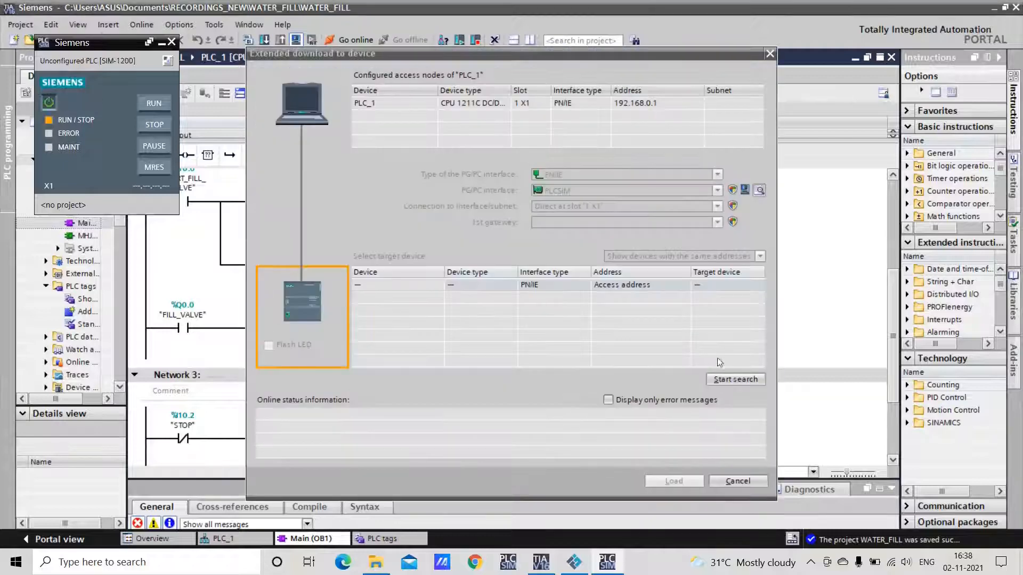
Download PLC_1 to the simulated CPU, starting the modules after loading, and turn on monitoring of Main [OB1].
click(735, 380)
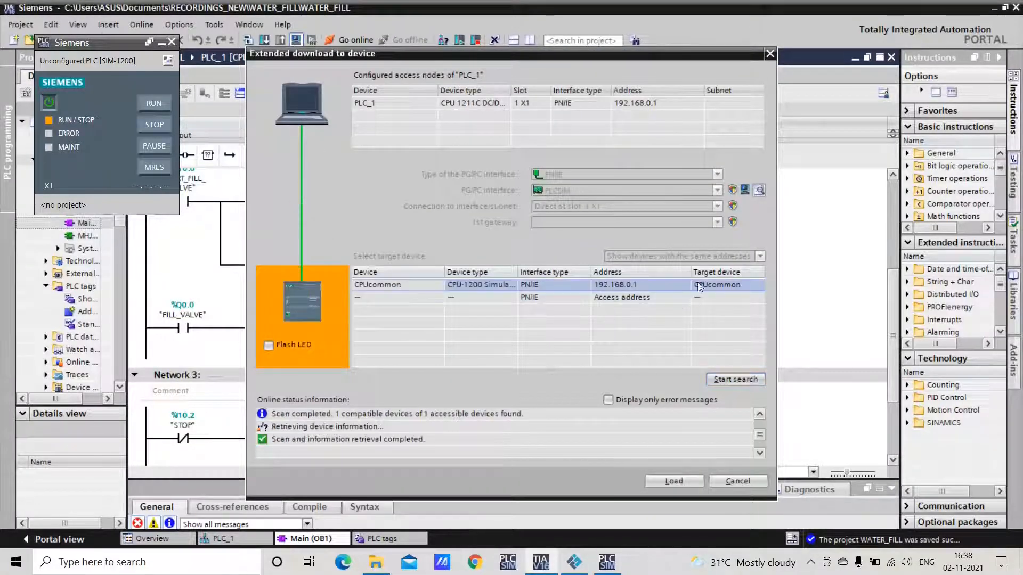
click(674, 481)
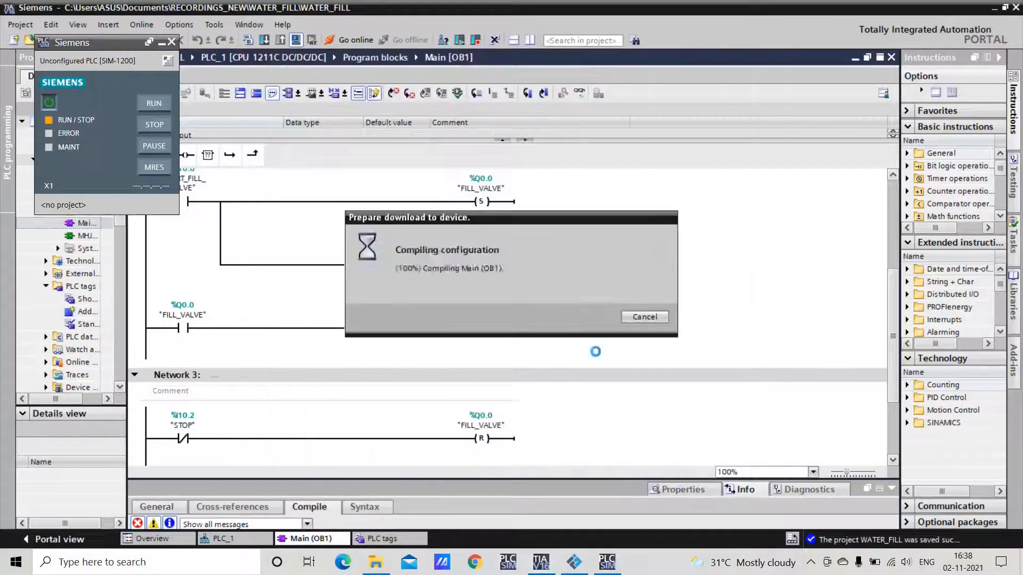
click(673, 411)
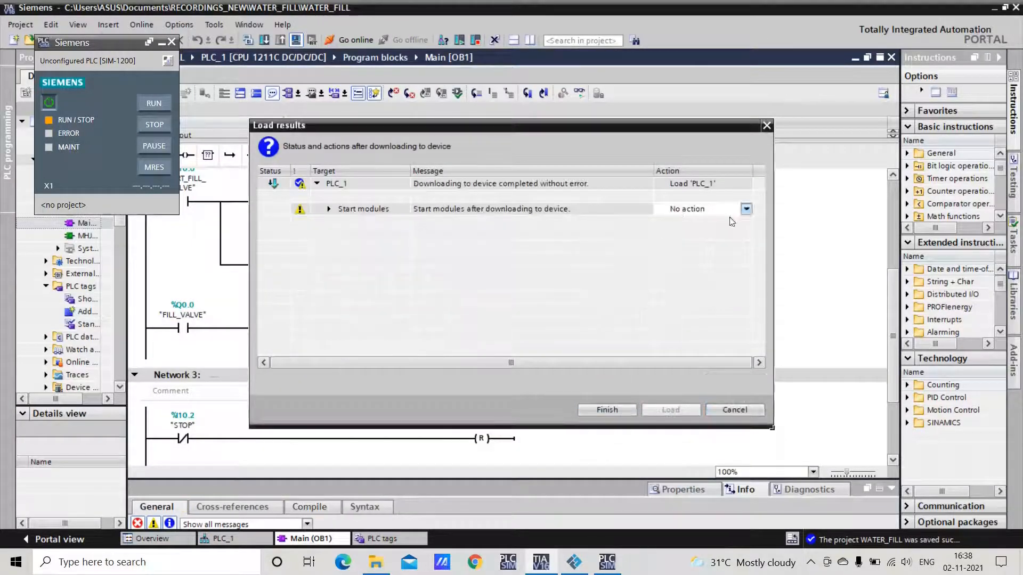
click(747, 209)
click(704, 227)
click(602, 412)
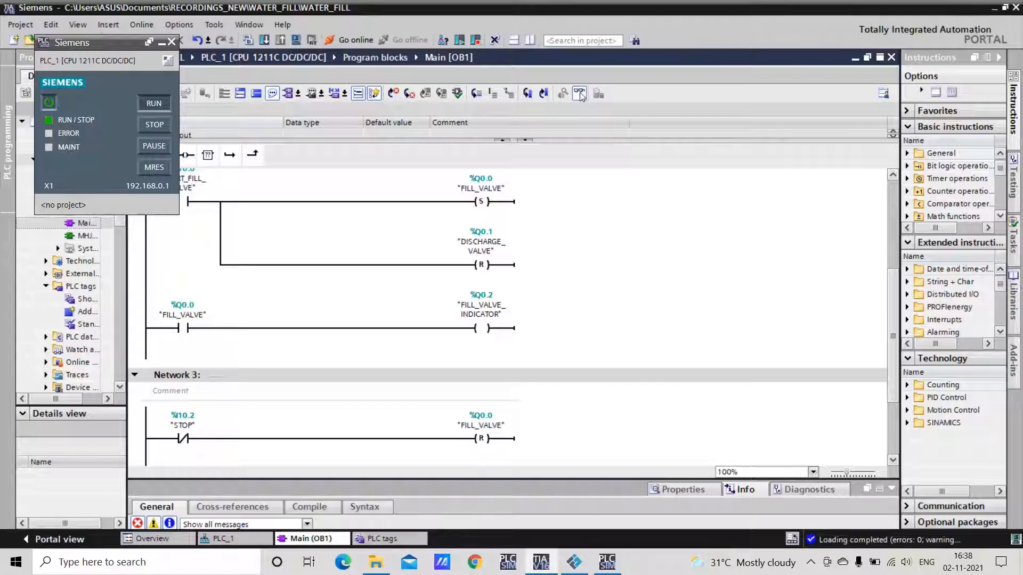
click(579, 93)
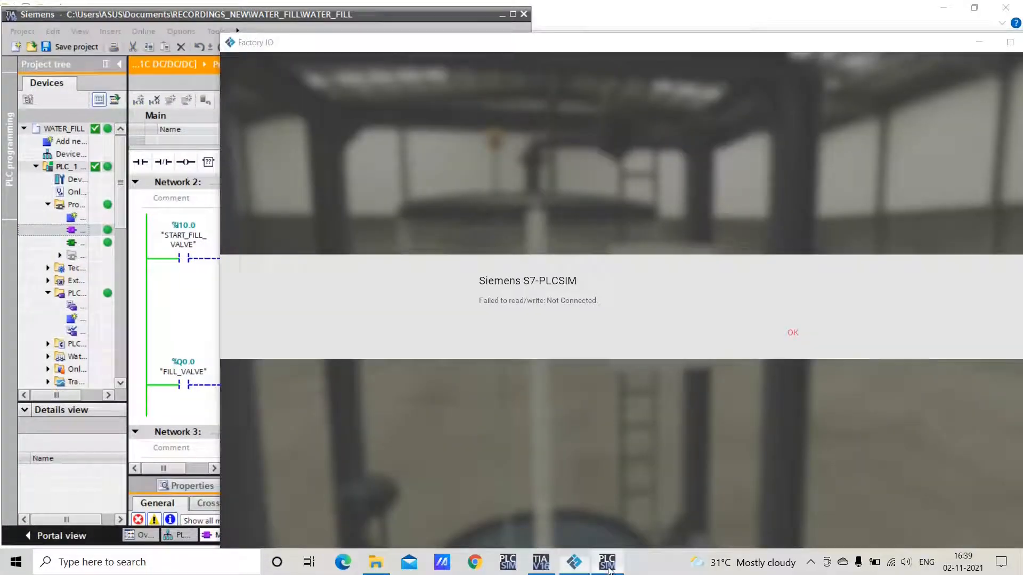
Dismiss Factory IO's driver error and reconnect the Siemens S7-PLCSIM driver.
click(608, 564)
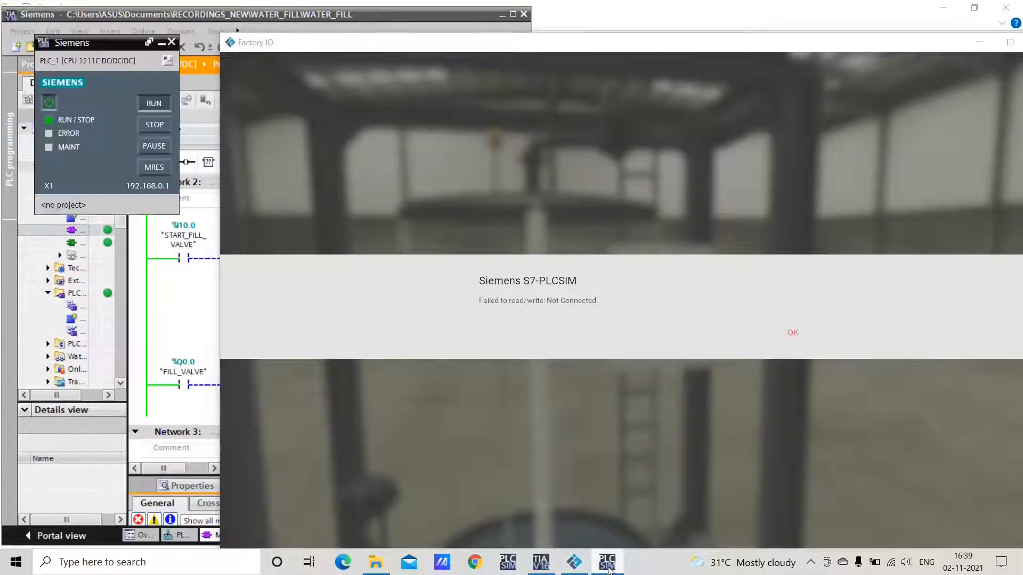
click(607, 565)
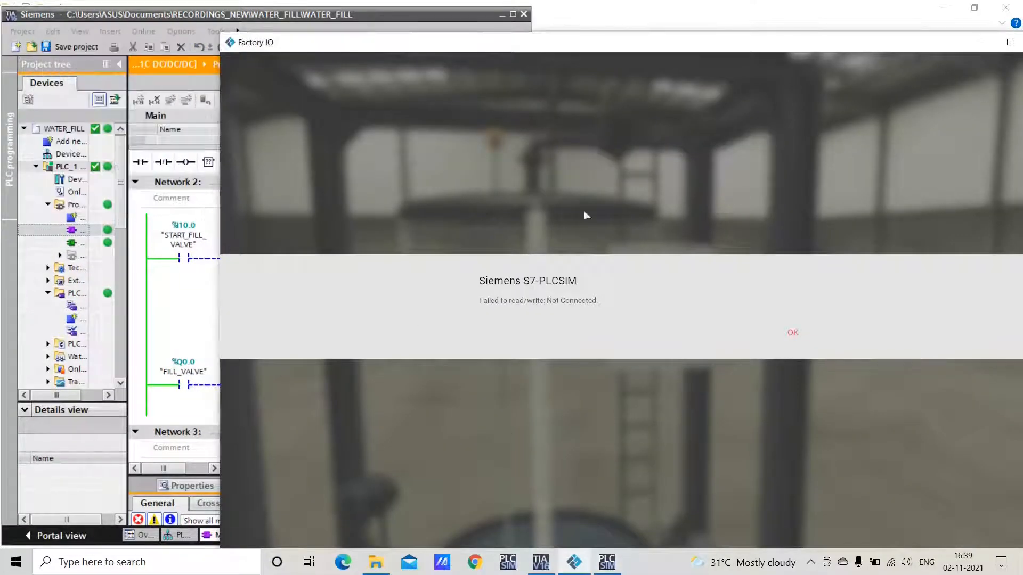
click(792, 334)
click(262, 66)
click(279, 167)
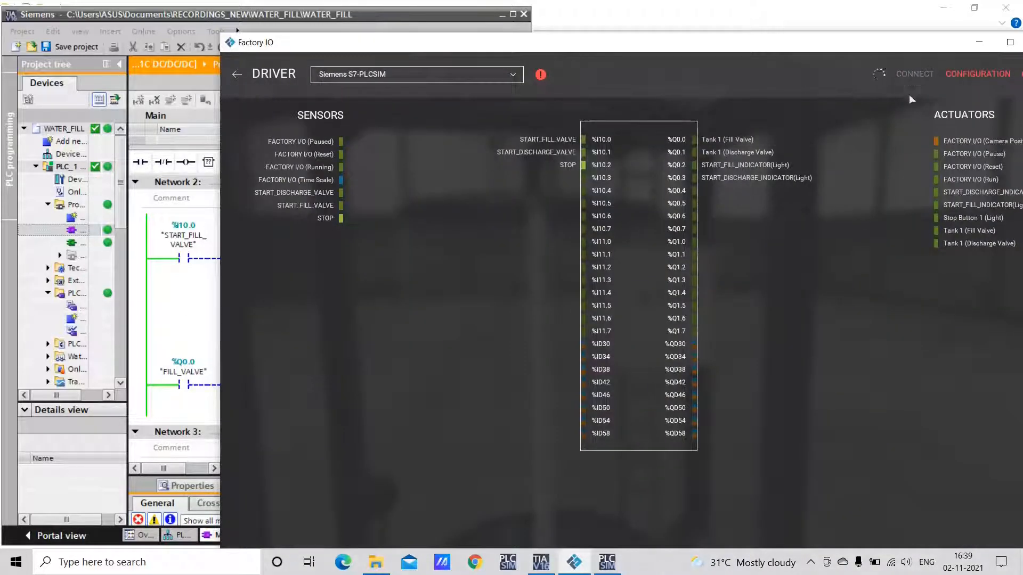
drag(871, 46, 813, 40)
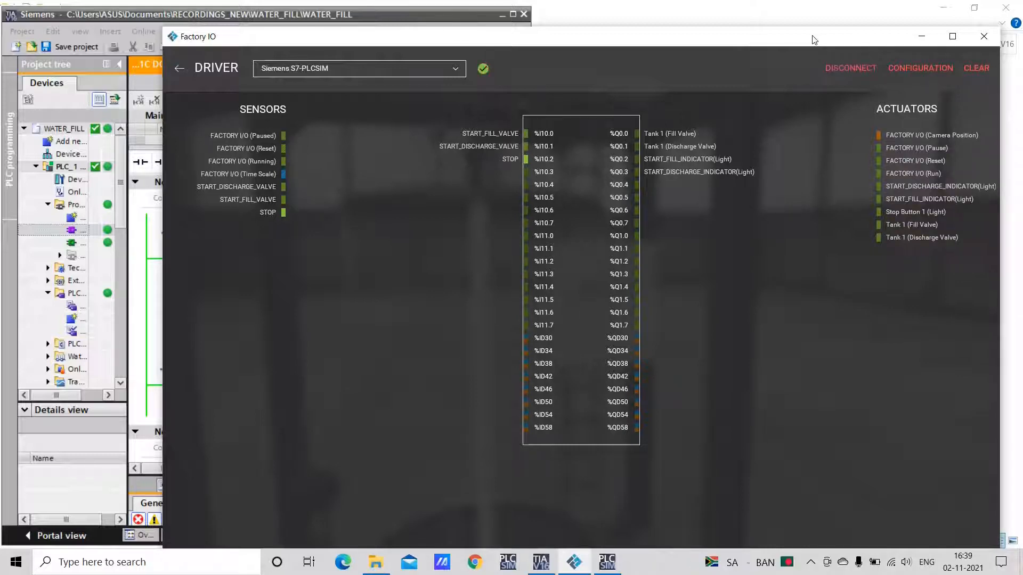
Return from the driver view to the 3D scene and switch it to run mode near the control box.
click(179, 69)
scroll(689, 104, down, 3)
key(w)
click(692, 59)
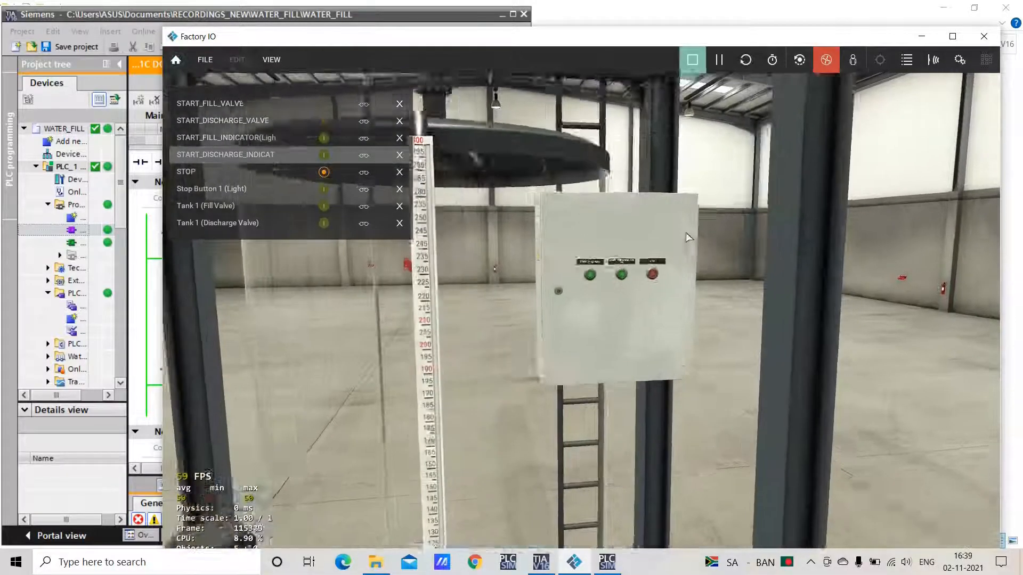
Test filling by operating the fill-valve start button on the control box, then the stop button.
scroll(685, 232, down, 4)
click(586, 258)
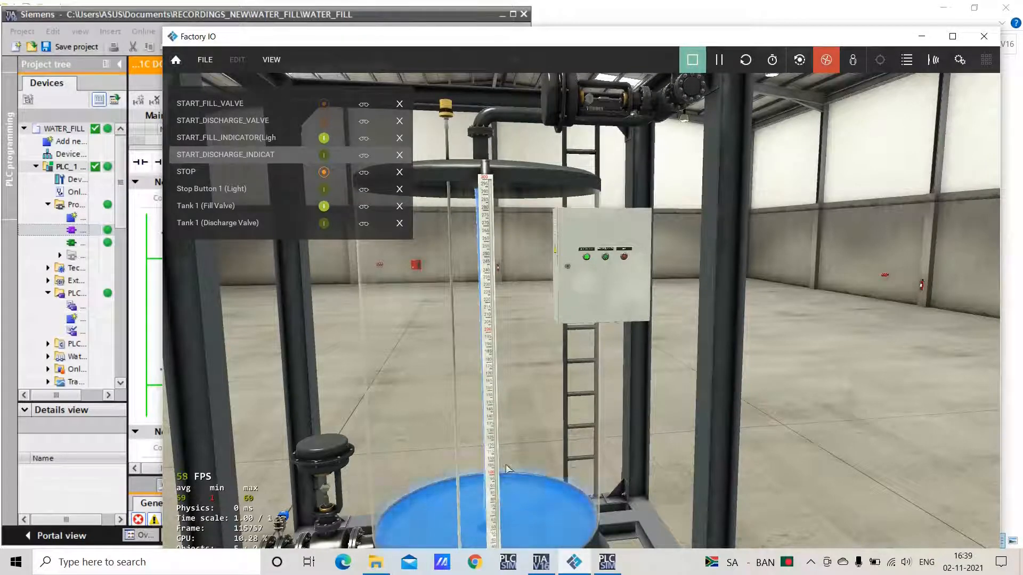
scroll(507, 468, down, 3)
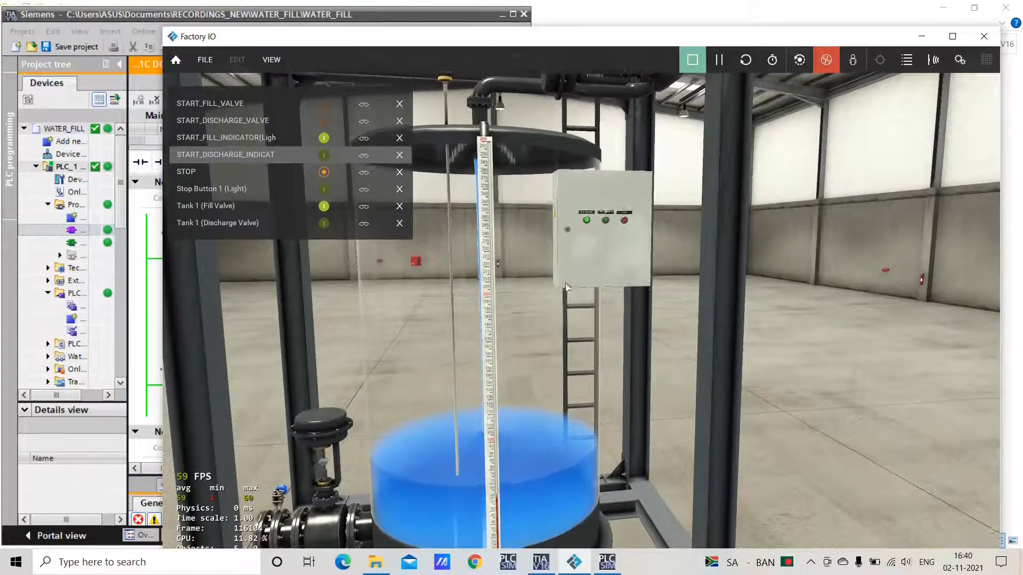
click(626, 223)
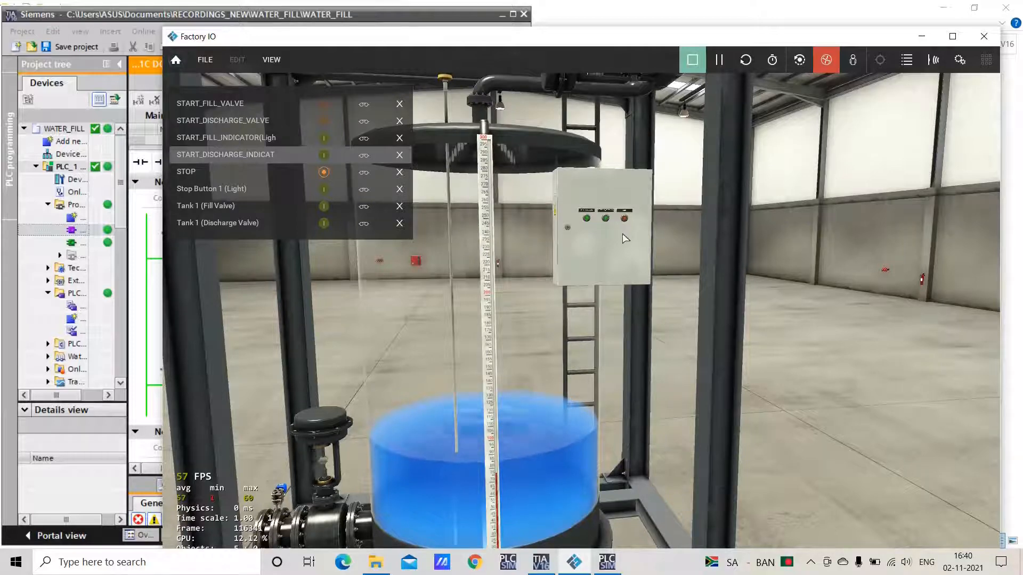
Examine the tank's water level against its scale with the control box in view.
scroll(625, 234, down, 1)
scroll(625, 235, up, 3)
scroll(645, 205, up, 5)
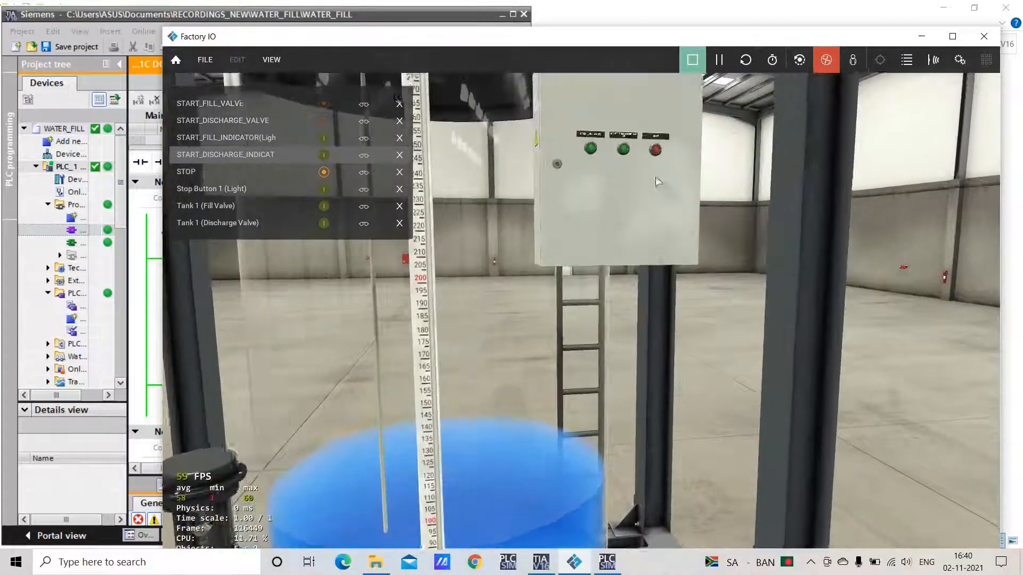
middle_drag(673, 119, 680, 209)
scroll(501, 379, down, 4)
middle_drag(501, 378, 493, 395)
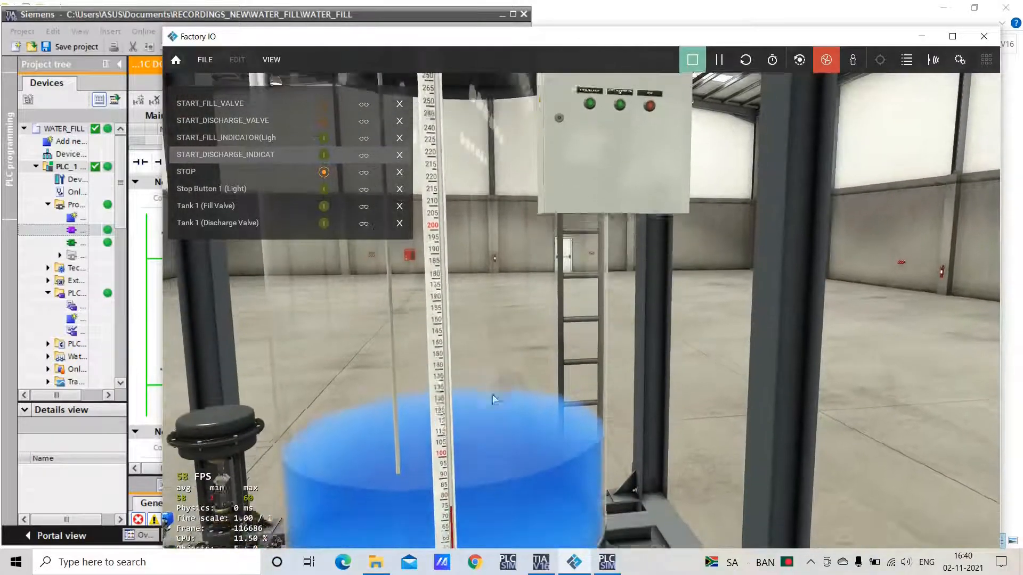
scroll(490, 410, down, 3)
scroll(497, 418, up, 4)
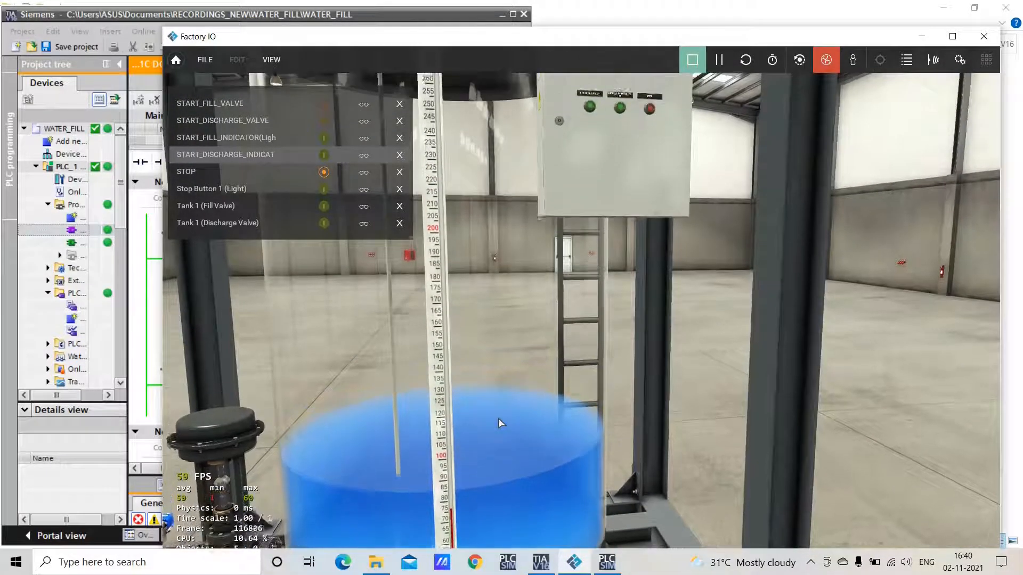
Start filling the tank again from the control box and halt it with the stop button.
scroll(499, 417, up, 4)
click(589, 153)
scroll(558, 312, down, 3)
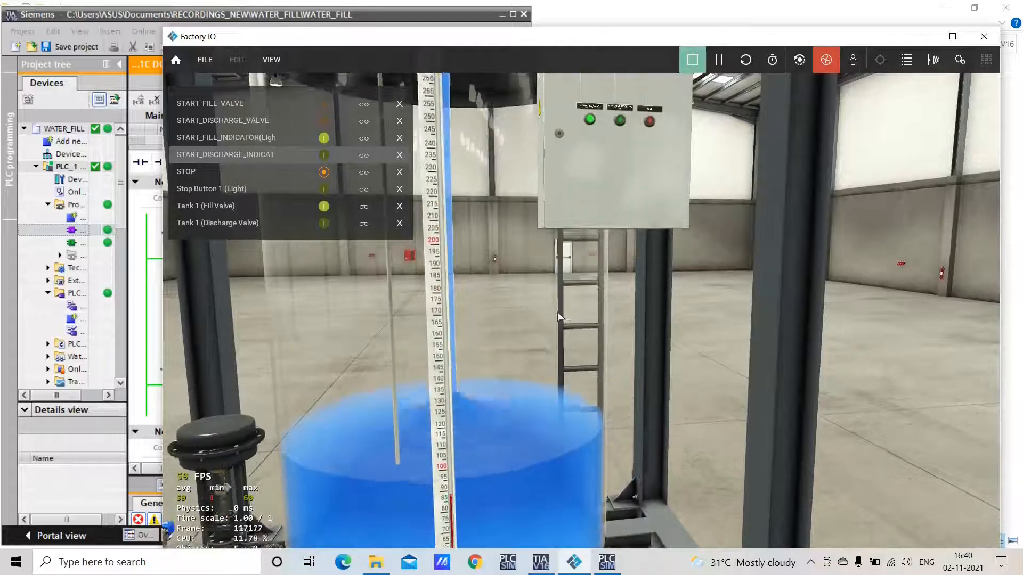
scroll(557, 311, up, 3)
click(653, 190)
scroll(338, 380, down, 6)
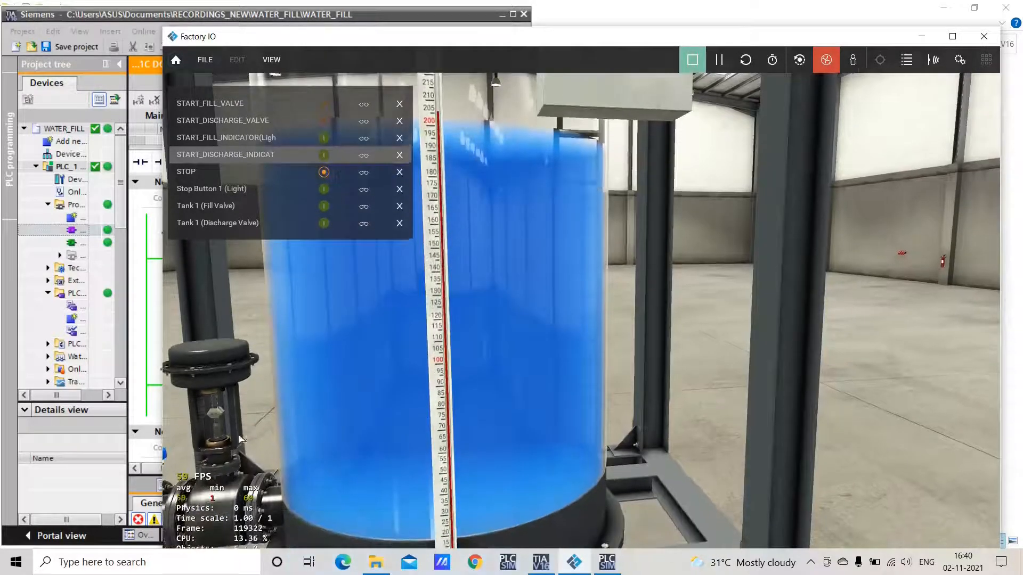
Inspect the tank's discharge valve, end Factory IO's run mode, and take PLC_1 offline in TIA Portal.
scroll(240, 438, down, 5)
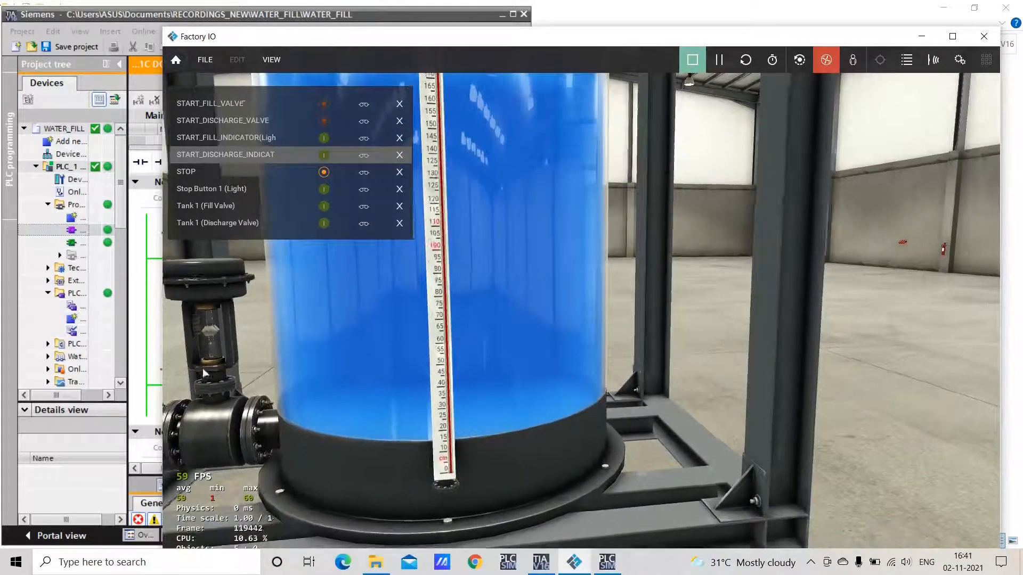
scroll(202, 369, down, 5)
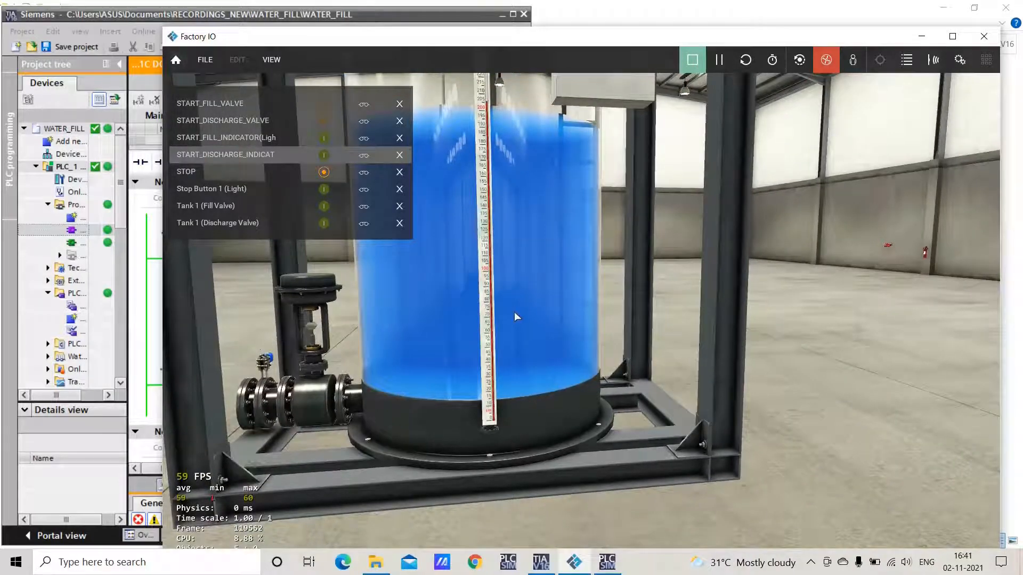
click(692, 62)
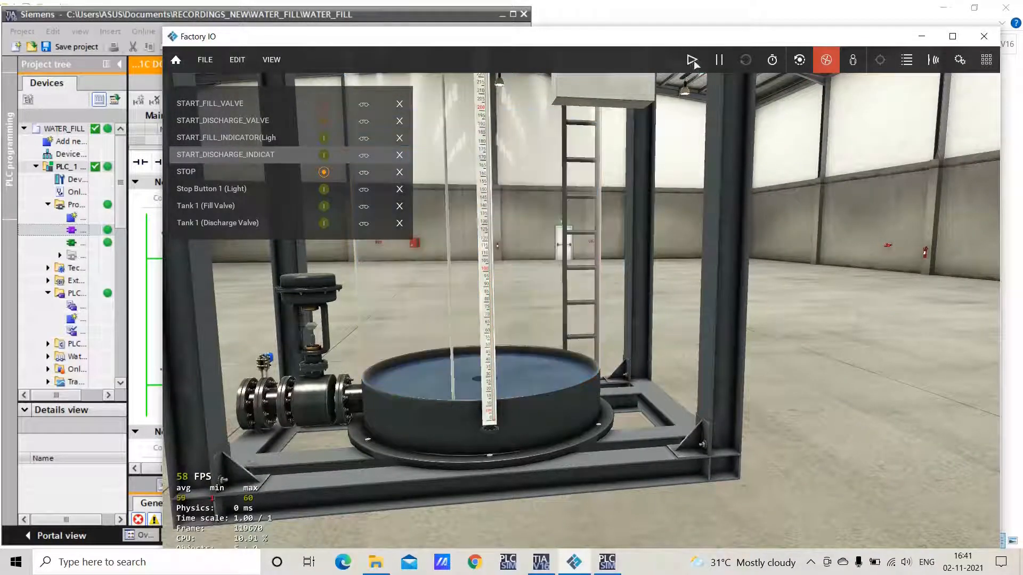
click(921, 37)
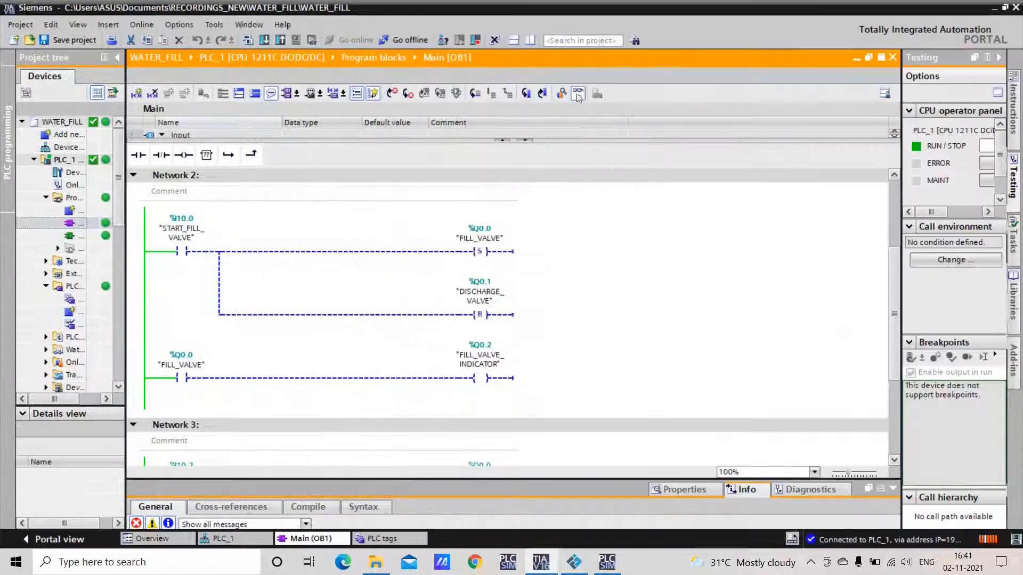
click(408, 40)
click(538, 310)
Insert a normally open contact and an output coil in Network 4.
scroll(245, 408, down, 3)
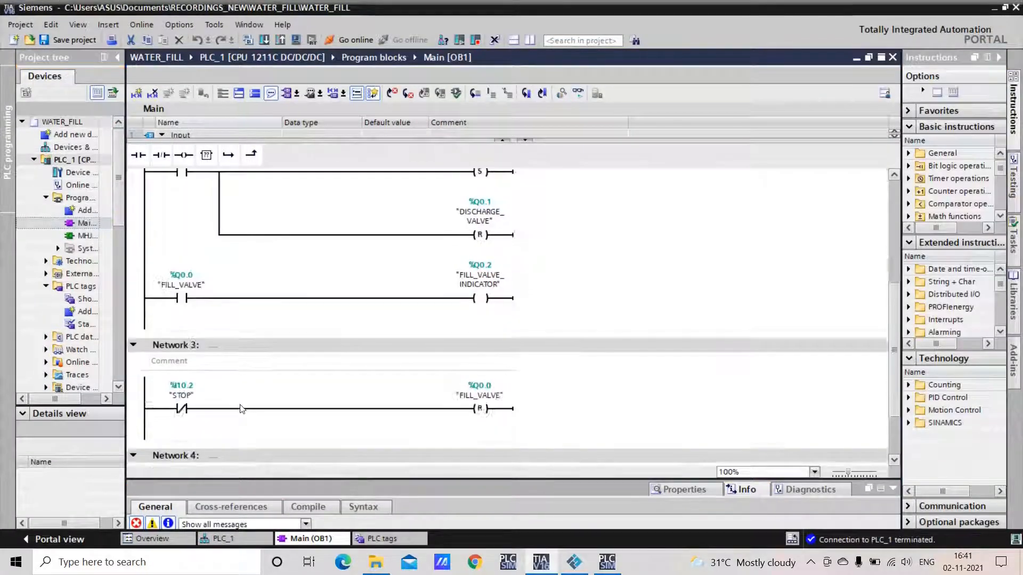
scroll(242, 409, down, 1)
scroll(241, 410, up, 1)
scroll(240, 410, down, 1)
click(150, 432)
scroll(164, 411, up, 2)
scroll(163, 409, down, 2)
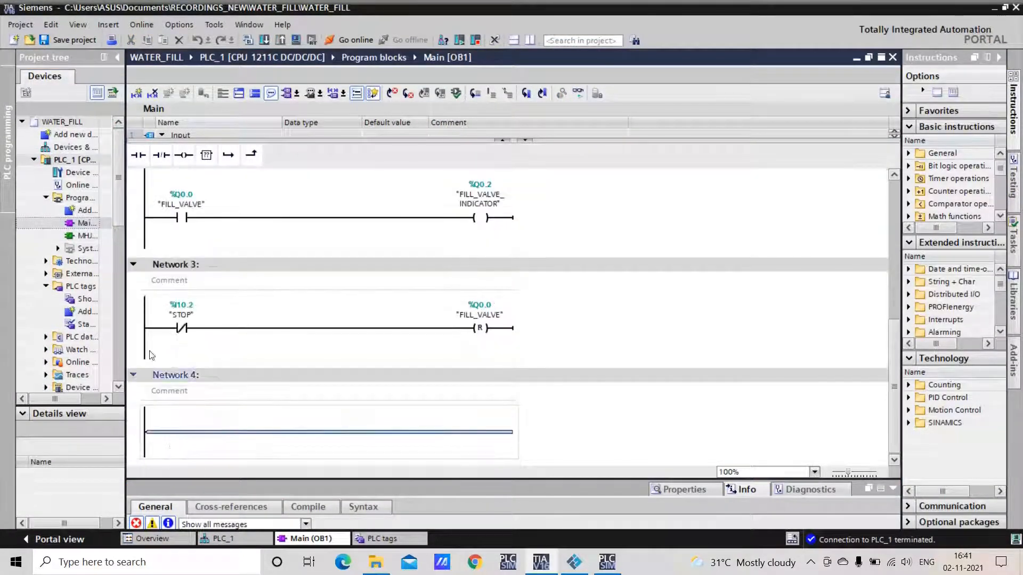
click(139, 155)
click(184, 156)
Assign the tag "START_DISCHARGE_VALVE" to the normally open contact in Network 4.
double_click(182, 421)
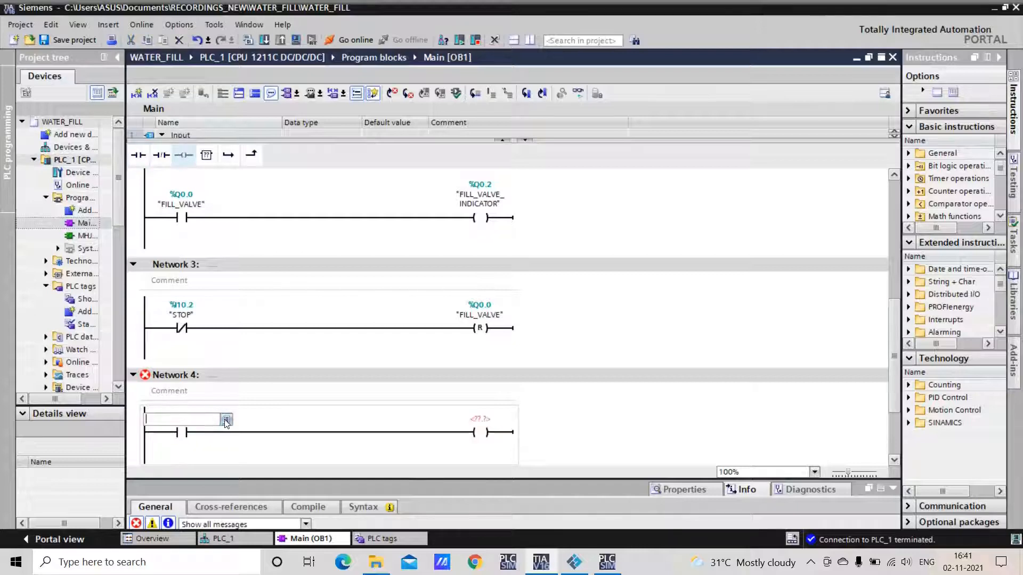
click(226, 421)
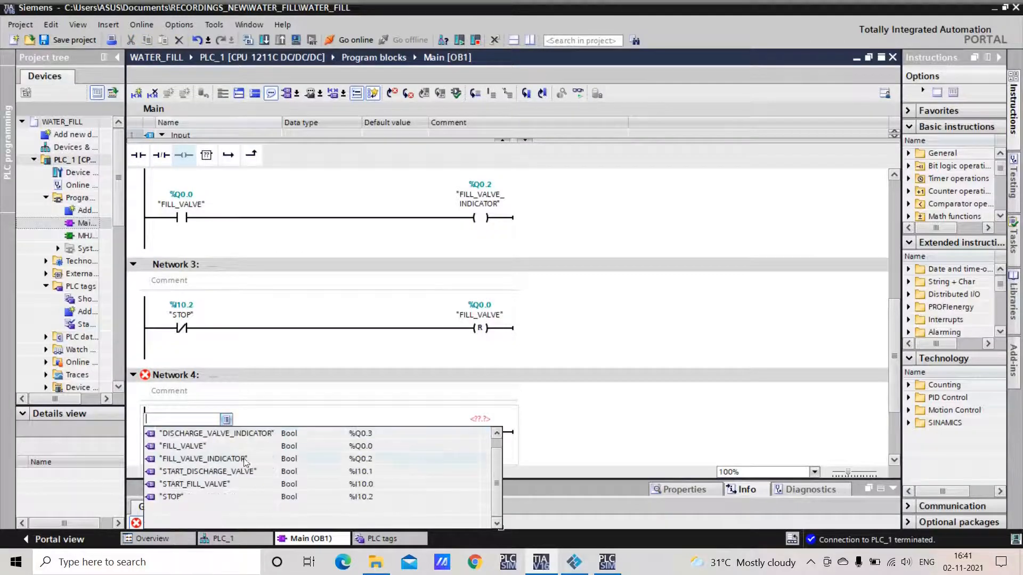
click(195, 472)
scroll(186, 394, down, 3)
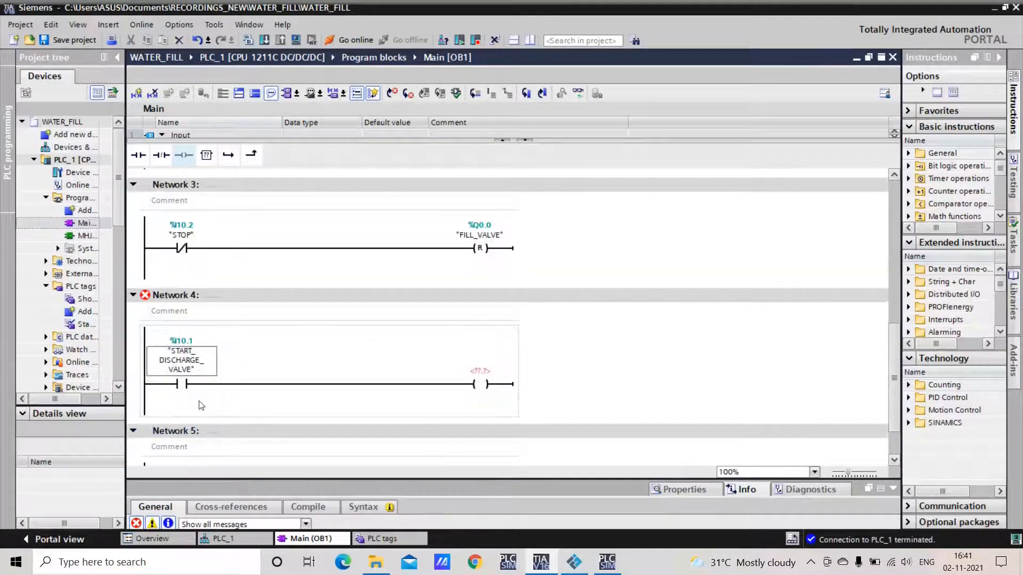
Assign the tag "DISCHARGE_VALVE" to the output coil in Network 4.
click(484, 372)
double_click(483, 372)
click(511, 371)
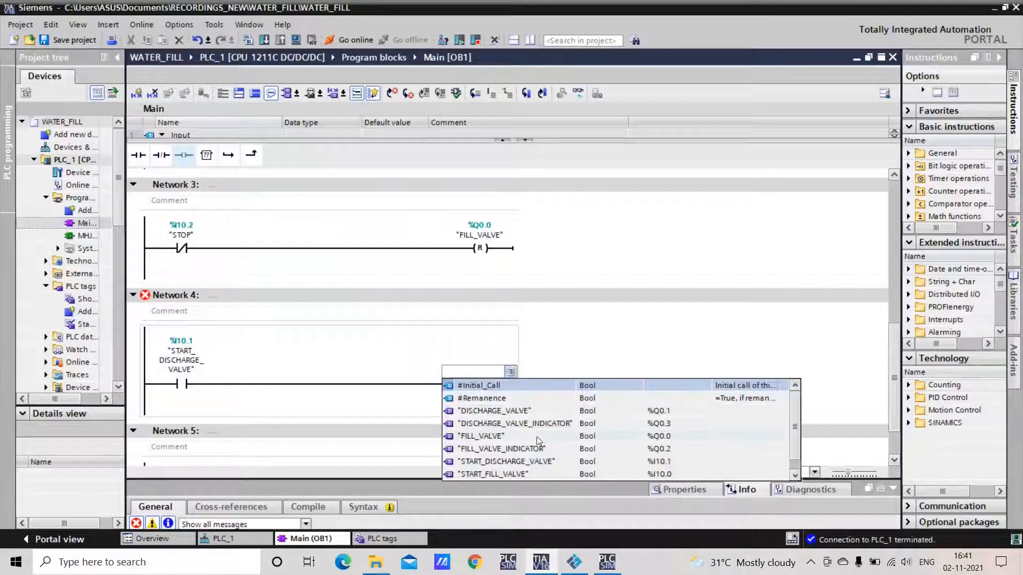
scroll(537, 438, down, 1)
scroll(535, 426, up, 1)
click(506, 410)
scroll(475, 391, down, 1)
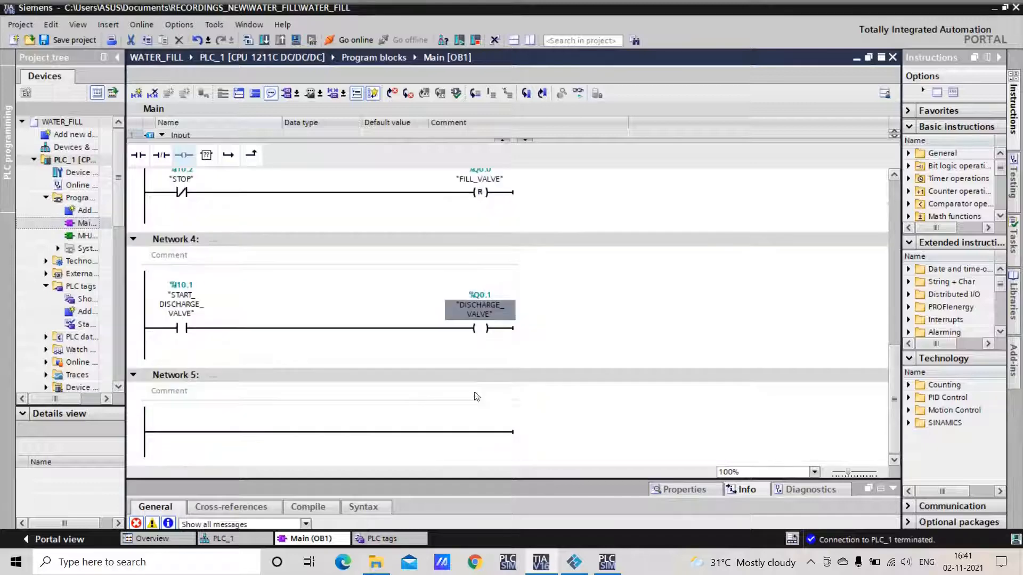
Add a second rung to Network 4 from the power rail, with a normally open contact and an output coil.
scroll(290, 341, up, 2)
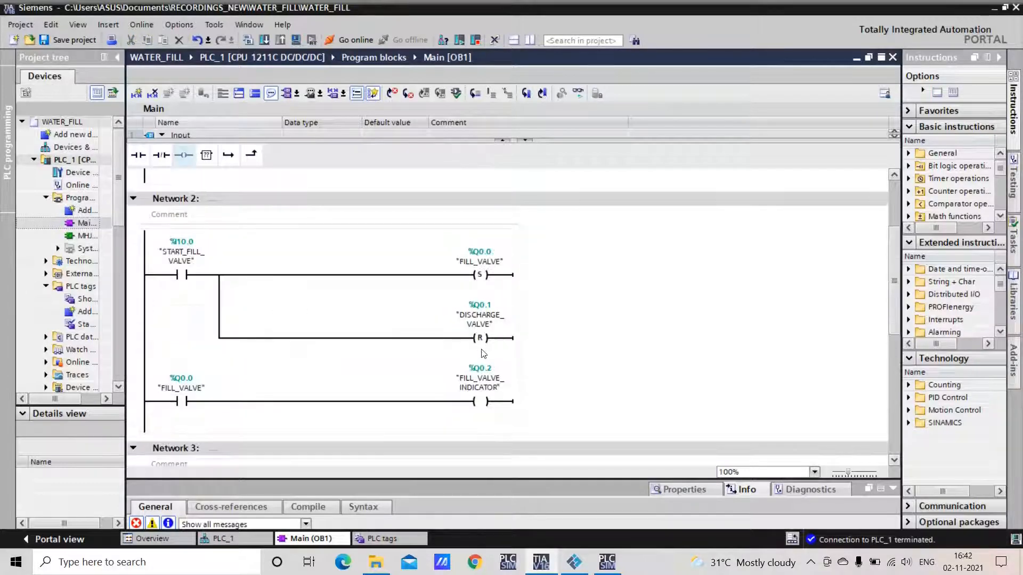
scroll(172, 328, down, 1)
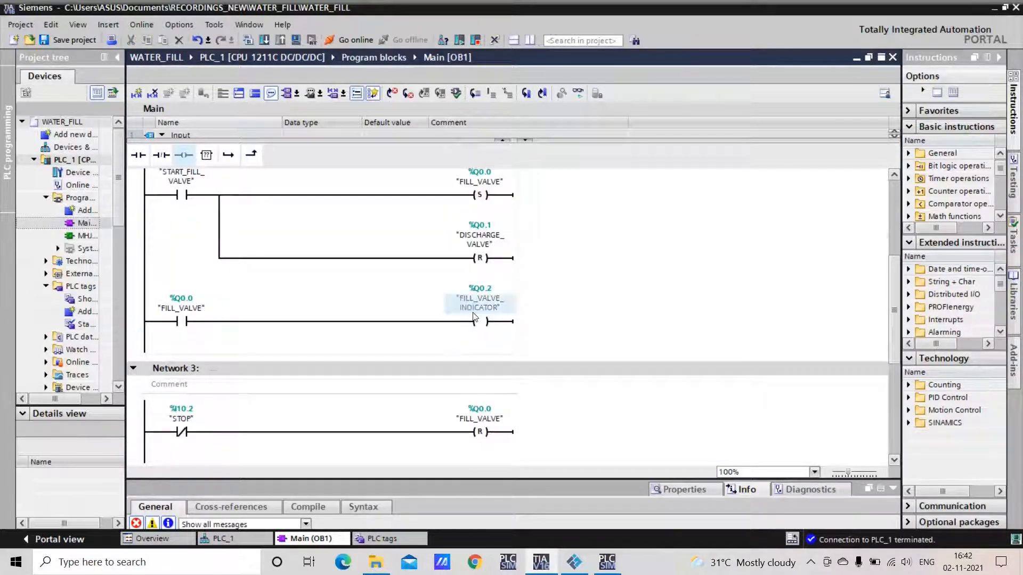
scroll(452, 342, down, 3)
click(233, 155)
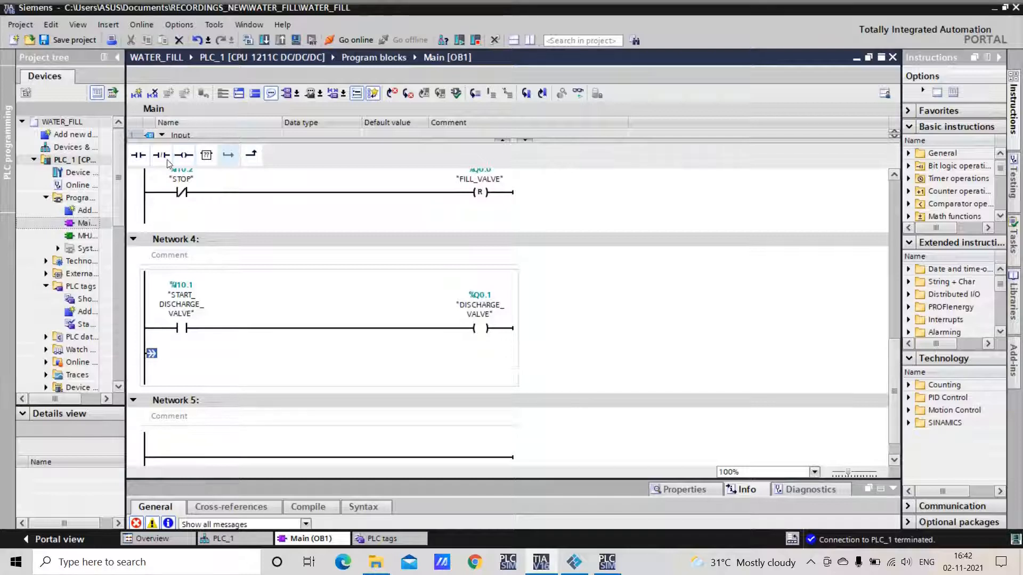
click(141, 156)
click(184, 157)
Assign "DISCHARGE_VALVE" to the contact and "DISCHARGE_VALVE_INDICATOR" to the coil of Network 4's second rung.
double_click(182, 355)
click(226, 354)
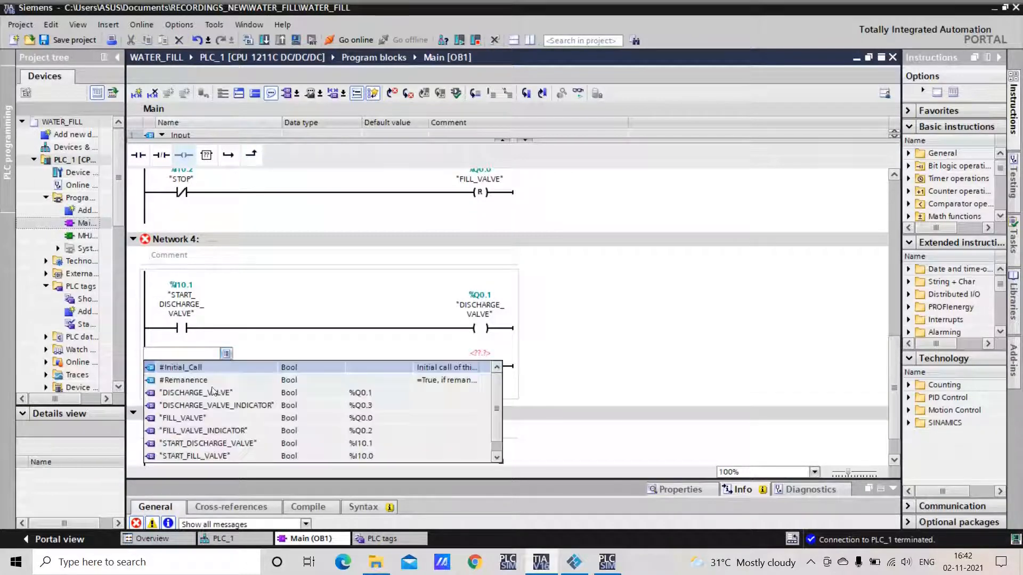
click(213, 392)
double_click(480, 380)
click(511, 379)
click(533, 431)
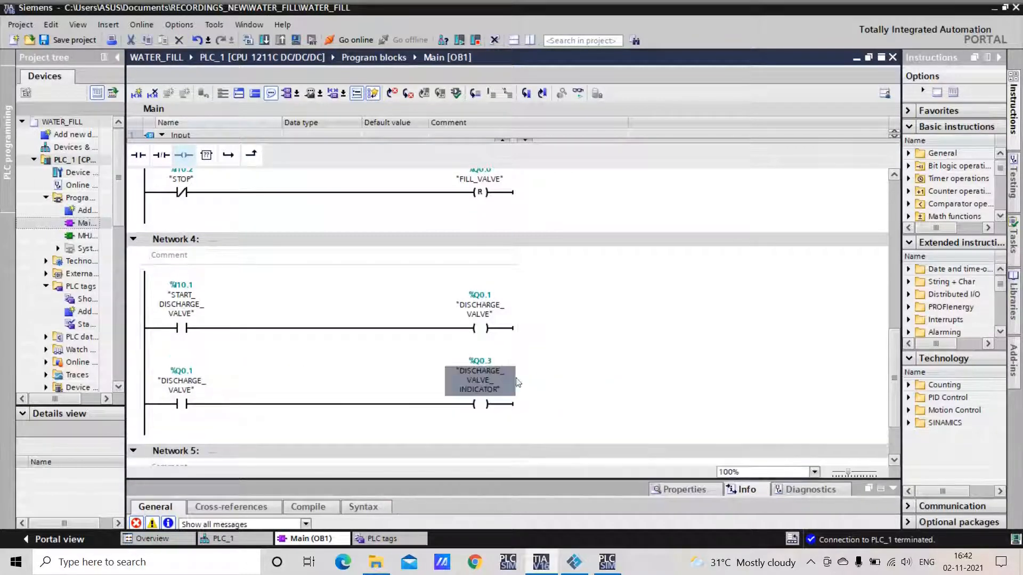
Branch off after the "START_DISCHARGE_VALVE" contact in Network 4 and add a reset coil for "FILL_VALVE".
click(243, 328)
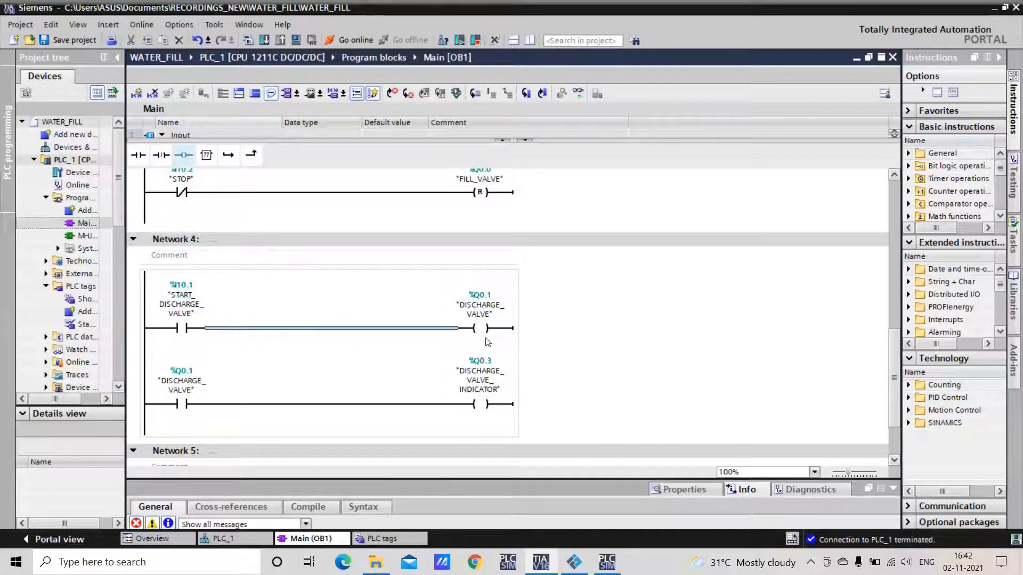
drag(232, 163, 219, 329)
click(511, 367)
click(490, 398)
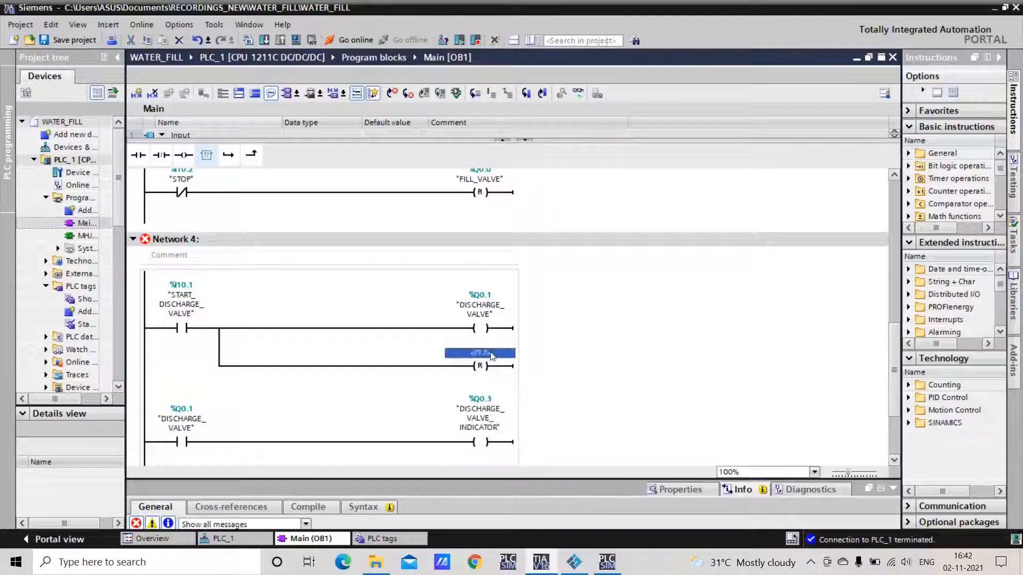
text(F)
key(Return)
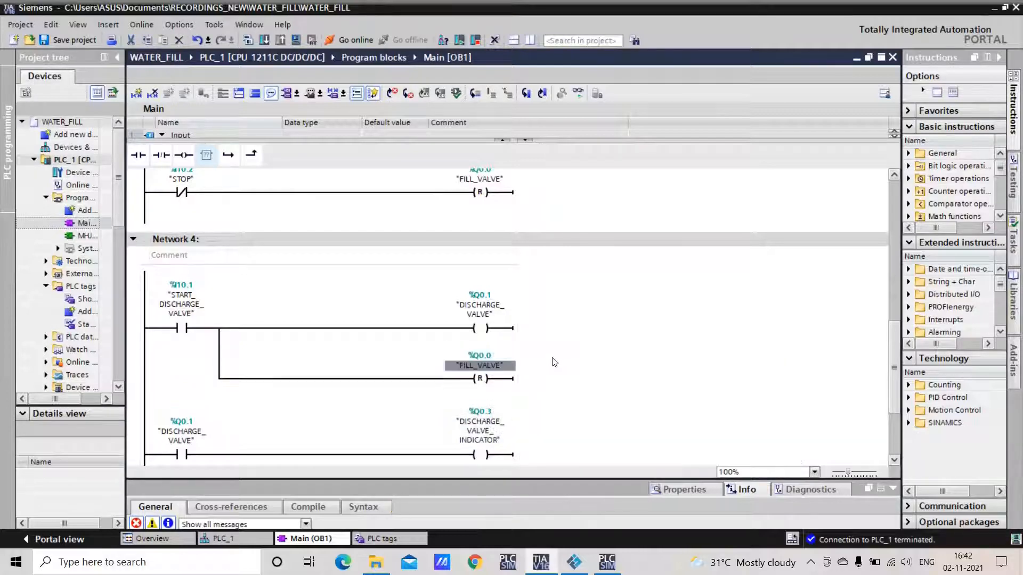
Open a branch after the "STOP" contact in Network 3 and place a reset coil on it.
scroll(418, 365, down, 1)
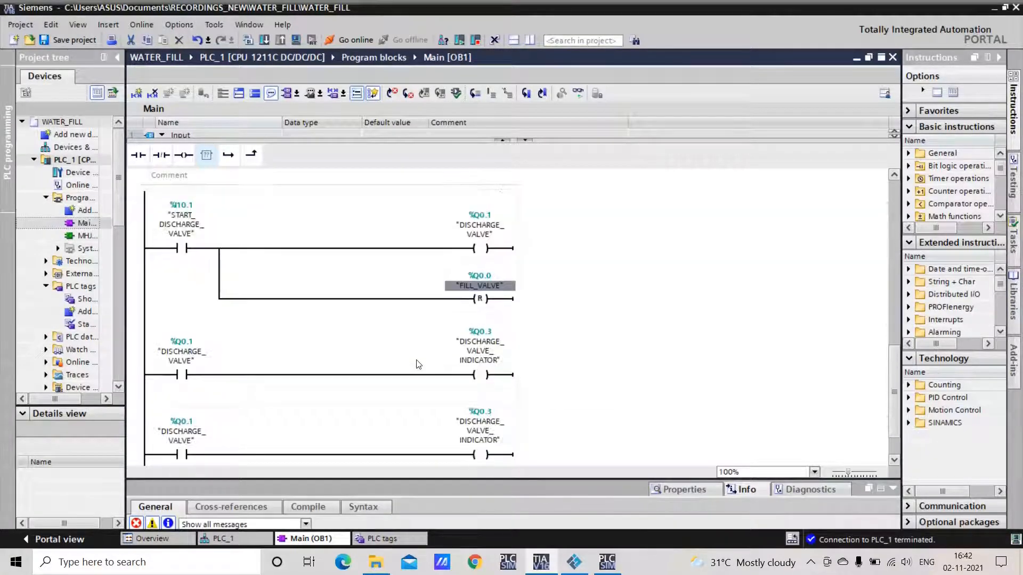
scroll(418, 365, up, 3)
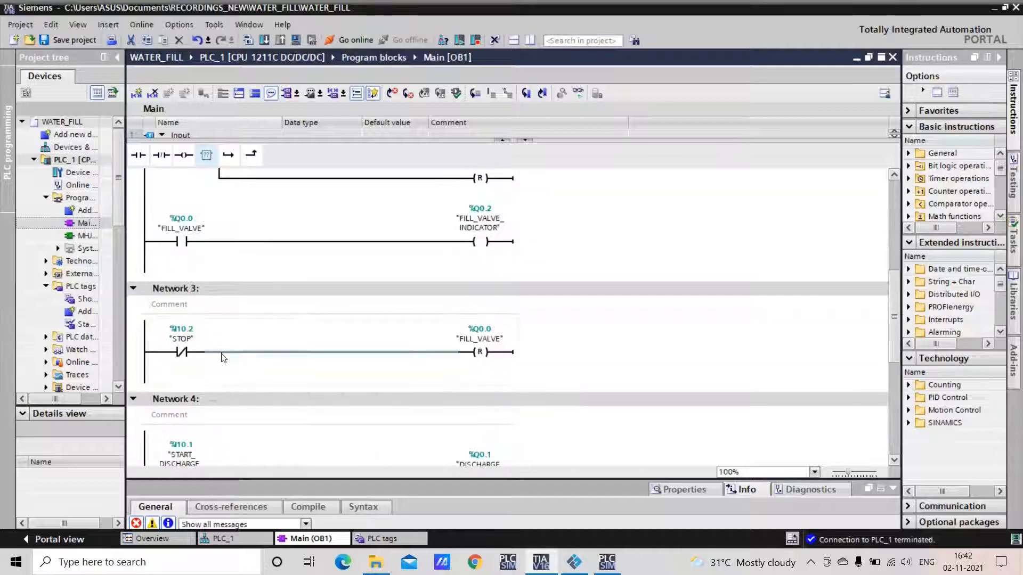
scroll(223, 358, down, 1)
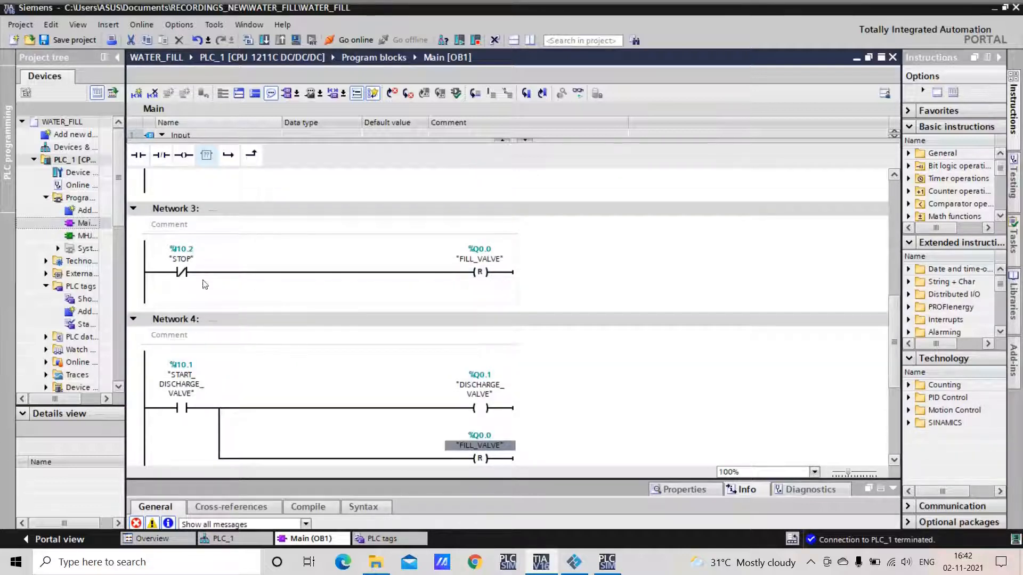
click(343, 273)
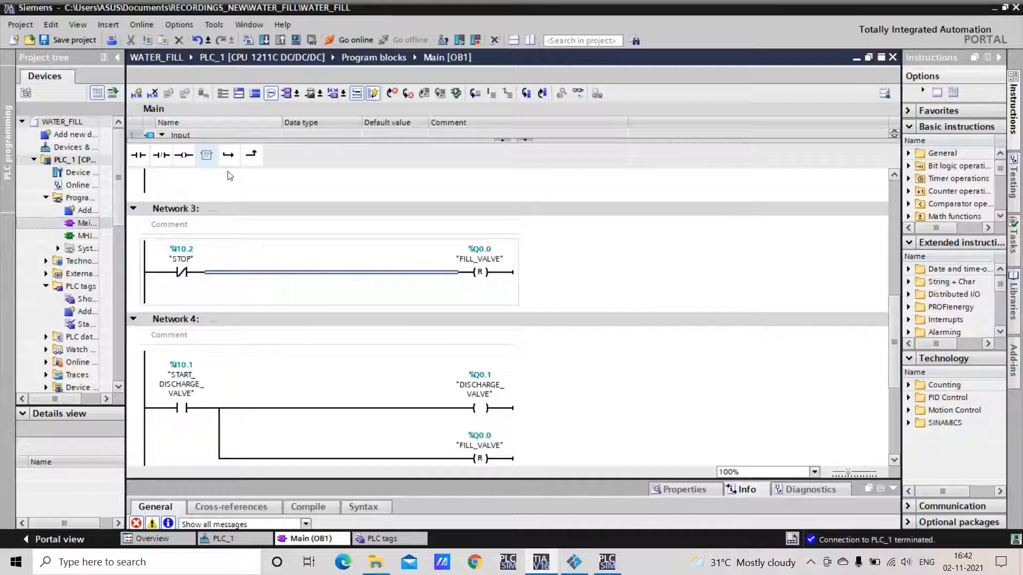
click(233, 156)
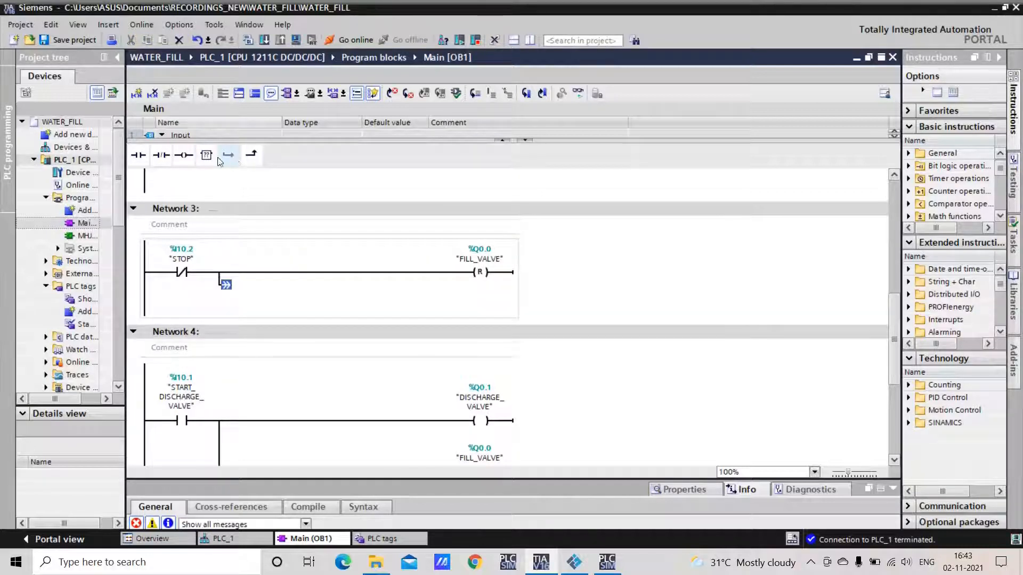
click(184, 155)
click(512, 311)
click(476, 346)
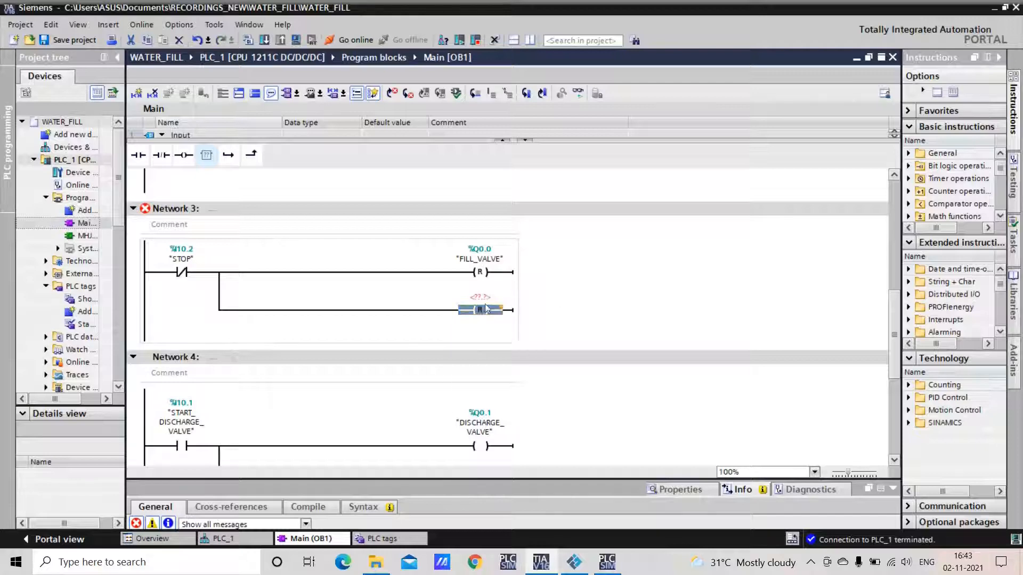
Assign "DISCHARGE_VALVE" to the new reset coil in Network 3 and save the project.
double_click(480, 297)
click(511, 296)
click(511, 339)
scroll(580, 310, down, 3)
click(69, 41)
scroll(533, 266, up, 10)
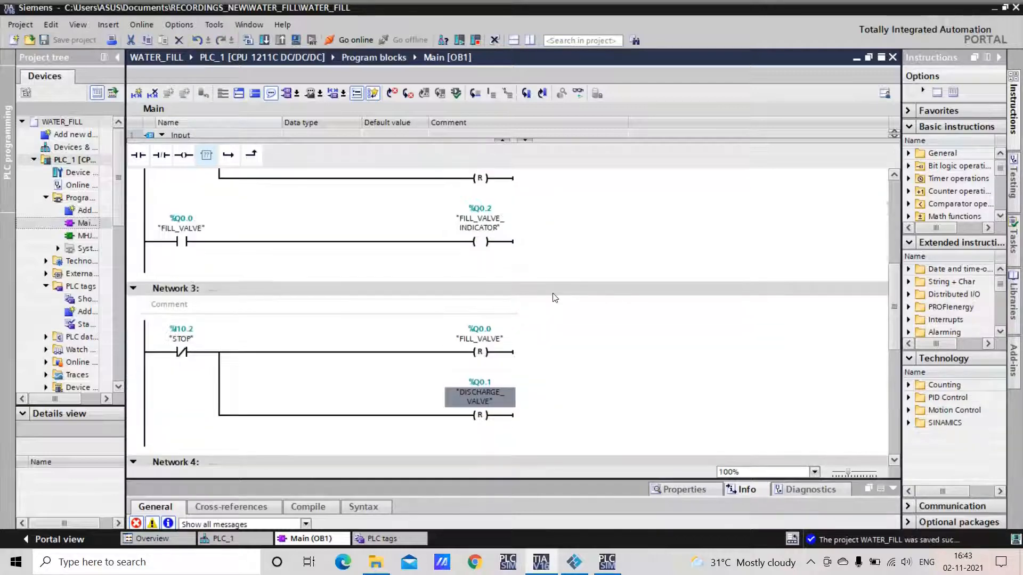
Close the running PLCSIM instance and start a new simulation for PLC_1.
click(607, 562)
click(171, 42)
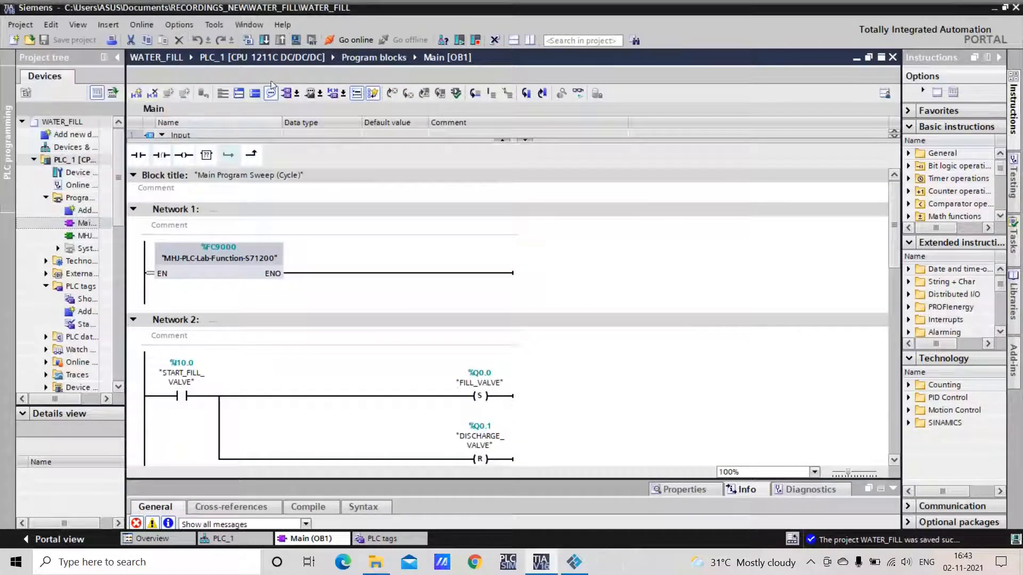
click(296, 40)
click(555, 309)
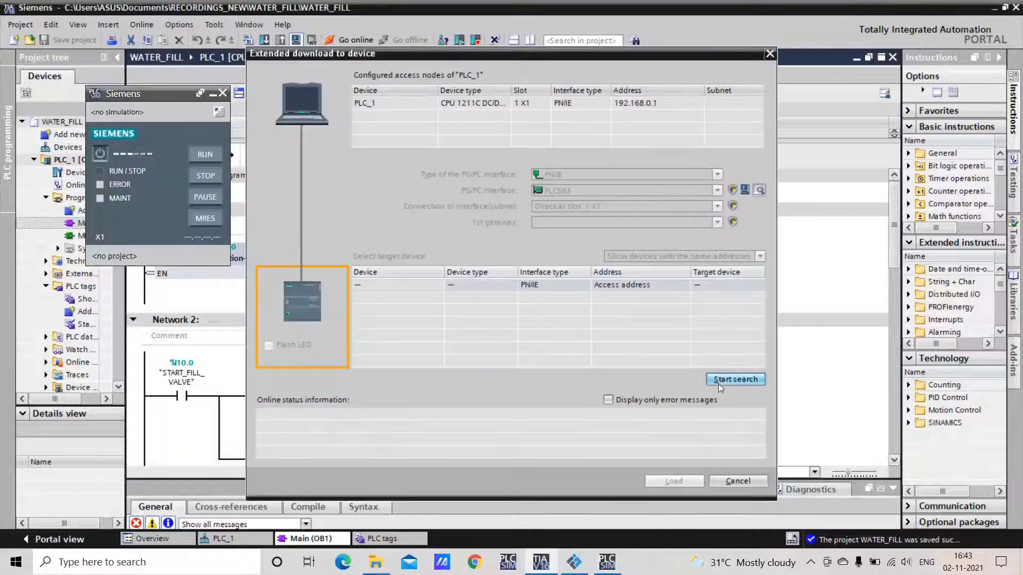
Search for the simulated target device, load PLC_1 into it, and finish with the CPU set to start.
click(718, 382)
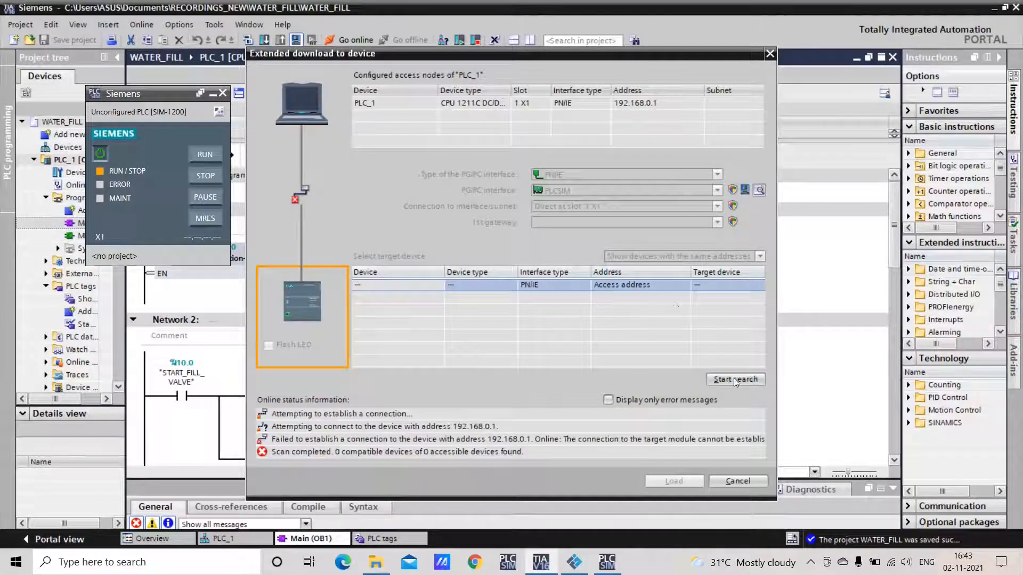
click(734, 379)
click(665, 481)
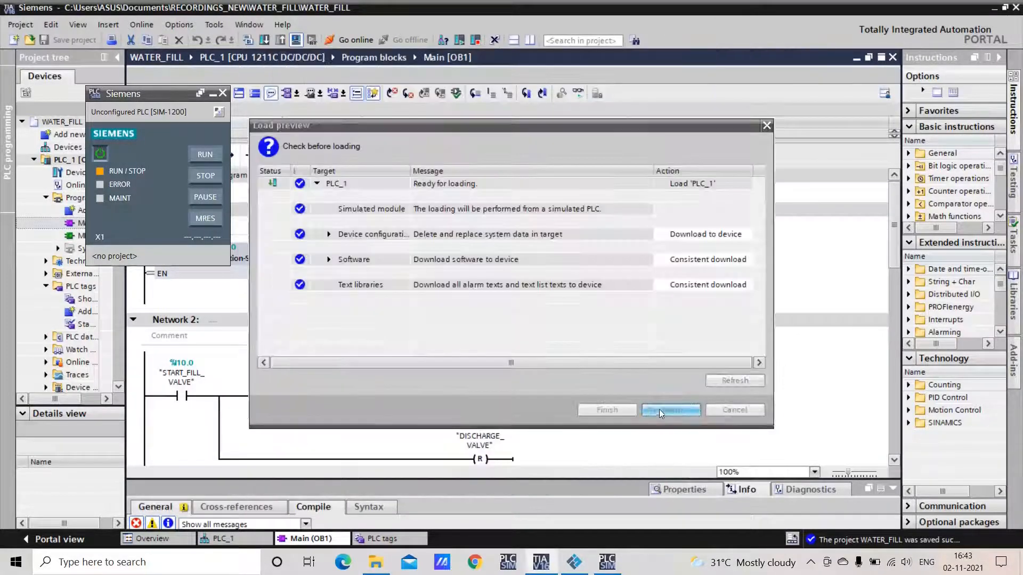
click(666, 410)
click(701, 209)
click(701, 221)
click(607, 409)
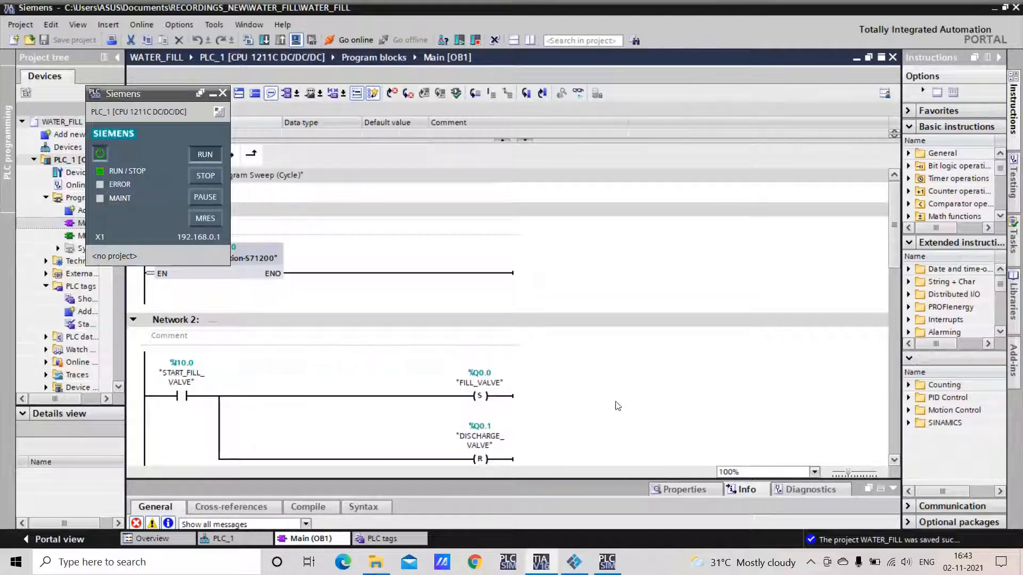
Turn on monitoring for Main [OB1] and open the driver settings in Factory IO to reconnect to Siemens S7-PLCSIM.
click(582, 95)
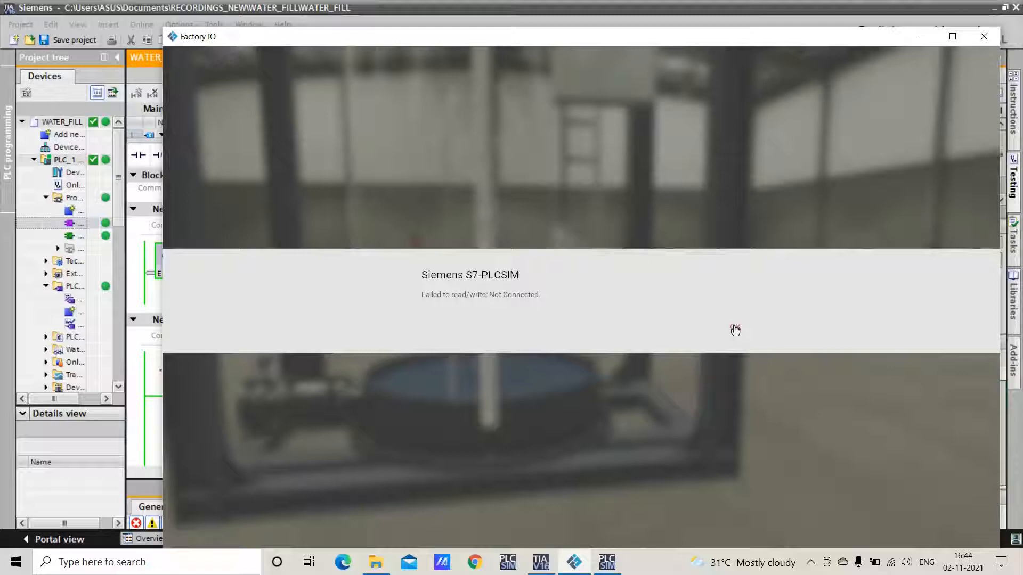
click(204, 62)
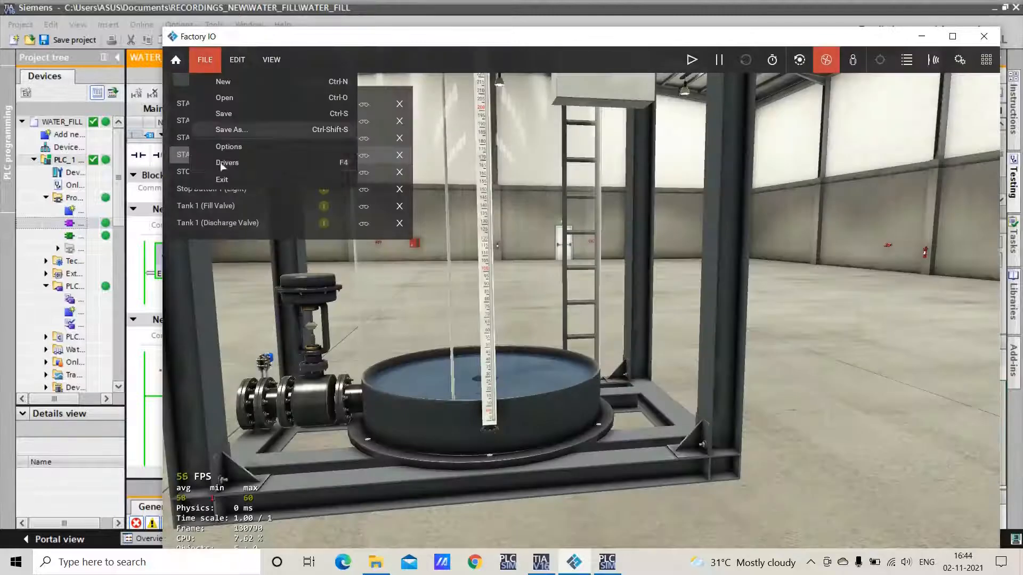
click(220, 162)
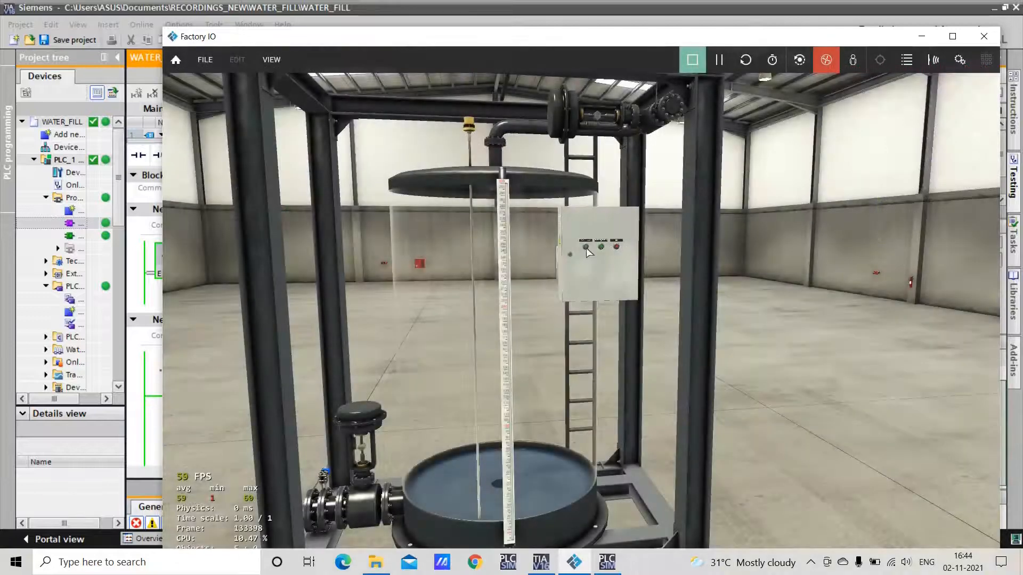
Test the fill and discharge start buttons on the tank's control box and end the scene's run mode.
click(589, 247)
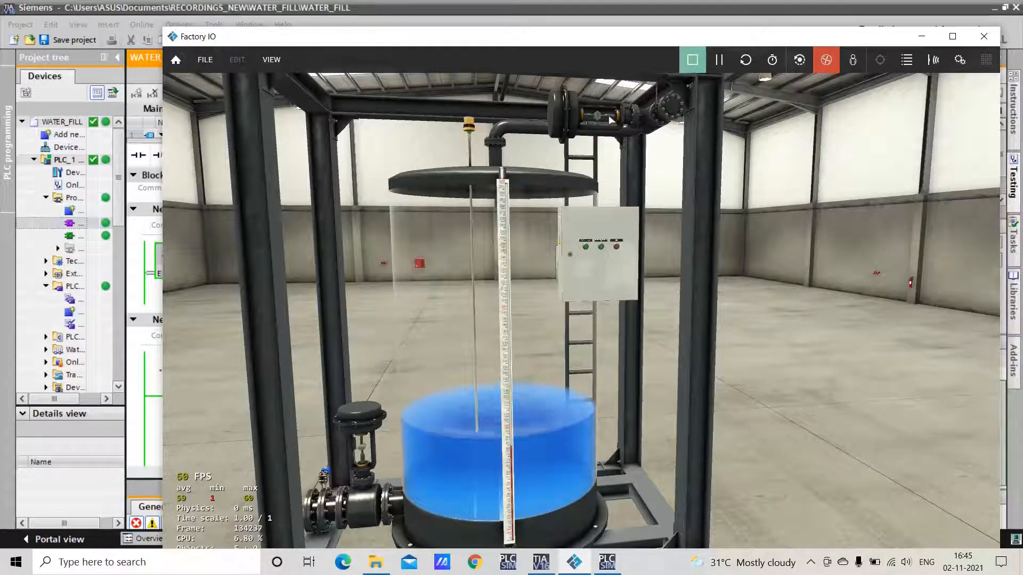
click(602, 249)
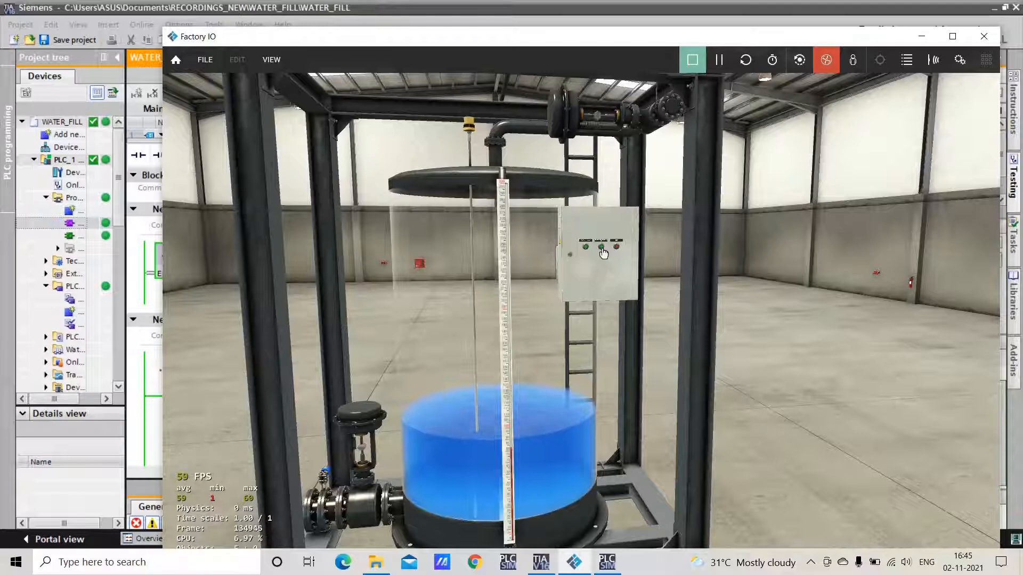
click(692, 60)
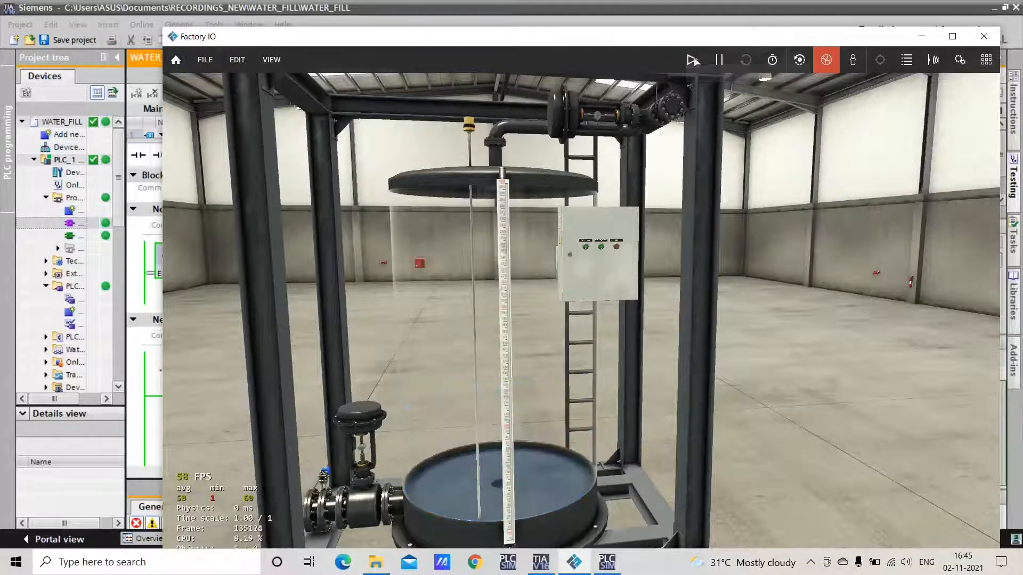
Switch to TIA Portal, inspect Network 4 of Main [OB1] online, and take PLC_1 offline.
click(140, 402)
scroll(314, 396, down, 5)
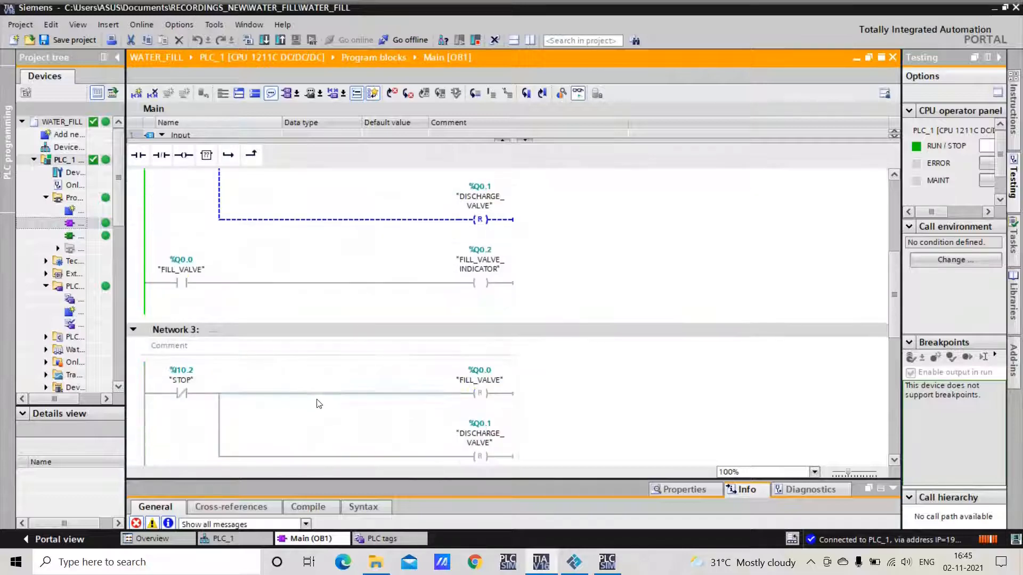
scroll(319, 404, down, 4)
scroll(453, 341, down, 1)
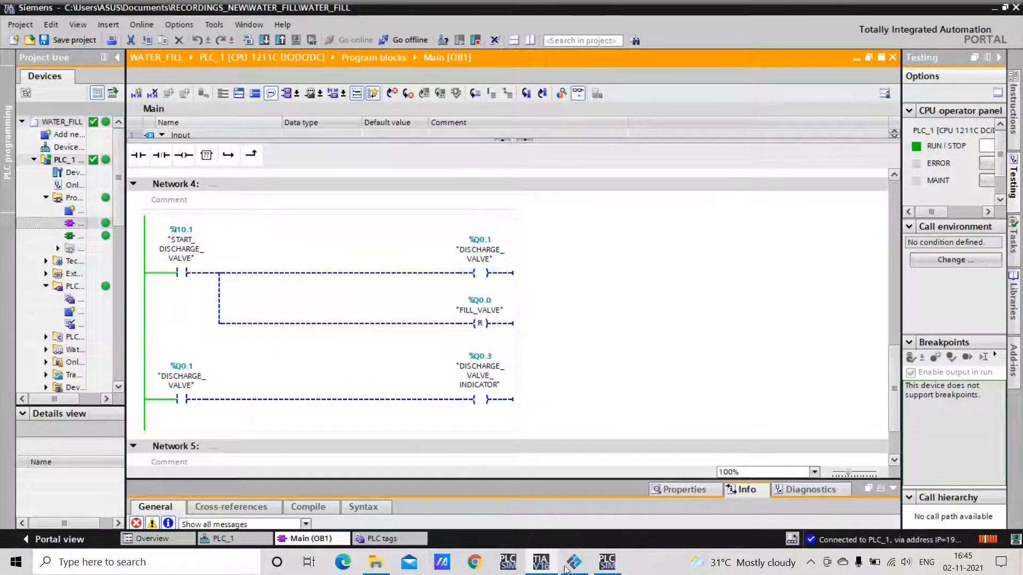
click(602, 568)
click(601, 568)
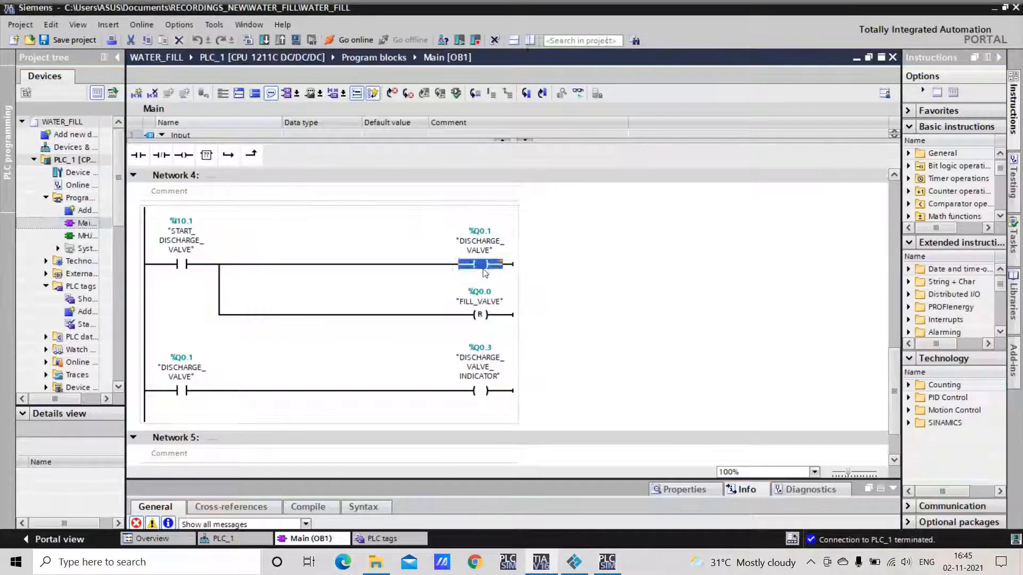
Change the "DISCHARGE_VALVE" output coil in Network 4 to a set coil.
double_click(482, 272)
click(512, 265)
click(482, 305)
scroll(564, 310, down, 2)
scroll(564, 311, up, 7)
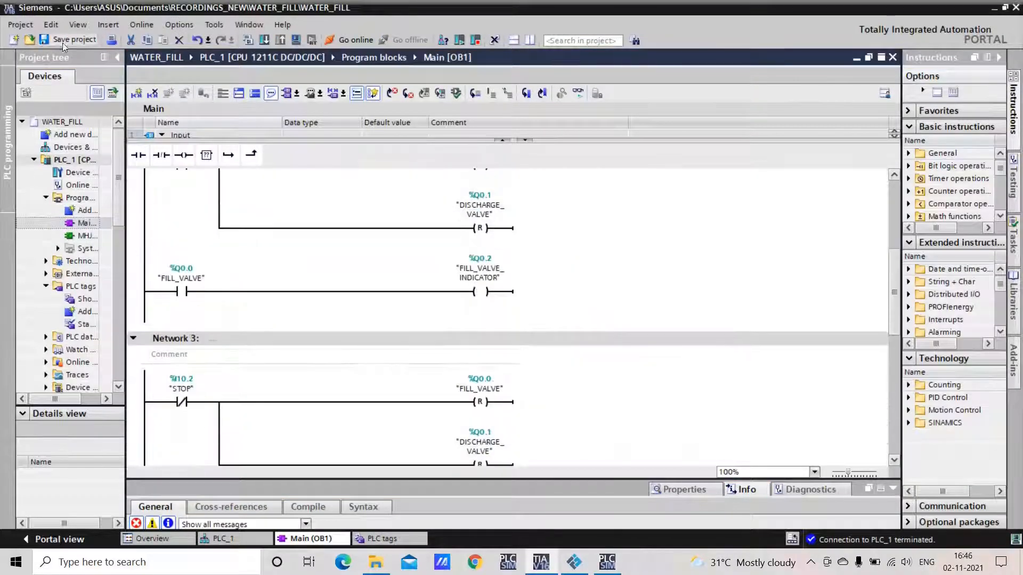
Save the project and load the updated program into the simulated PLC_1.
click(64, 40)
click(296, 40)
mouse_move(616, 565)
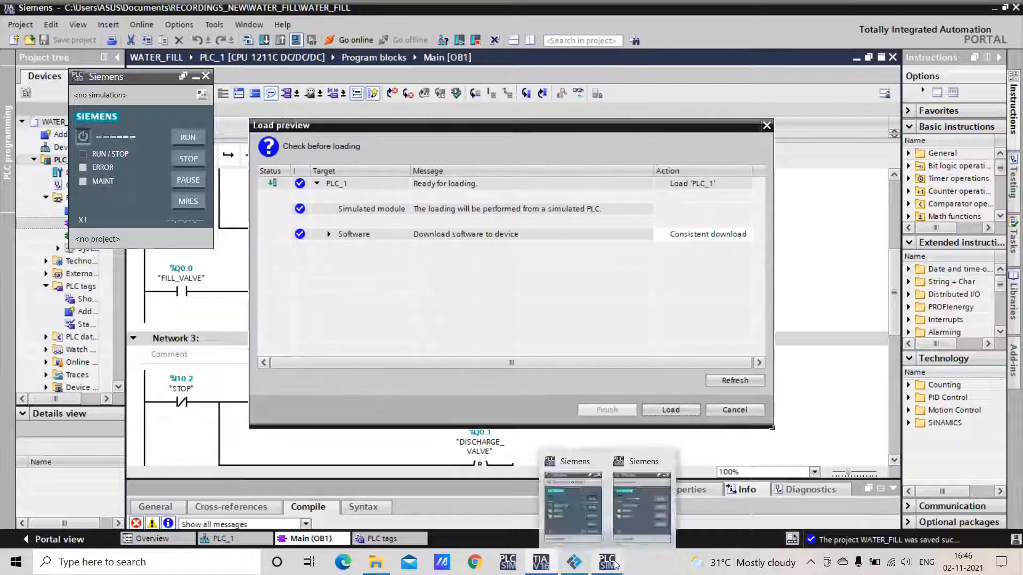
click(671, 409)
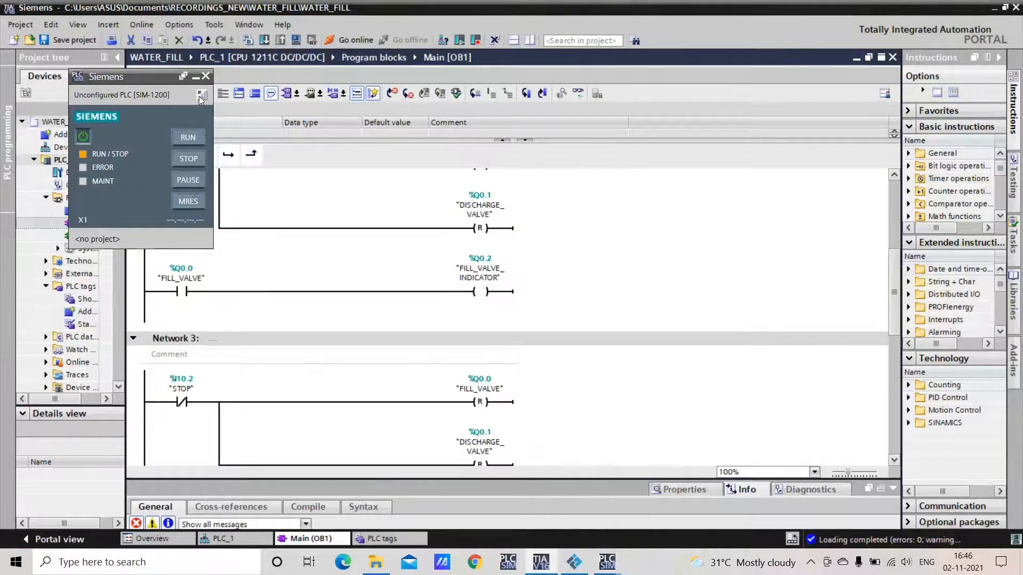
click(196, 76)
Switch to Factory IO, reconnect the Siemens S7-PLCSIM driver and test the discharge and fill start buttons on the tank's control box.
click(575, 562)
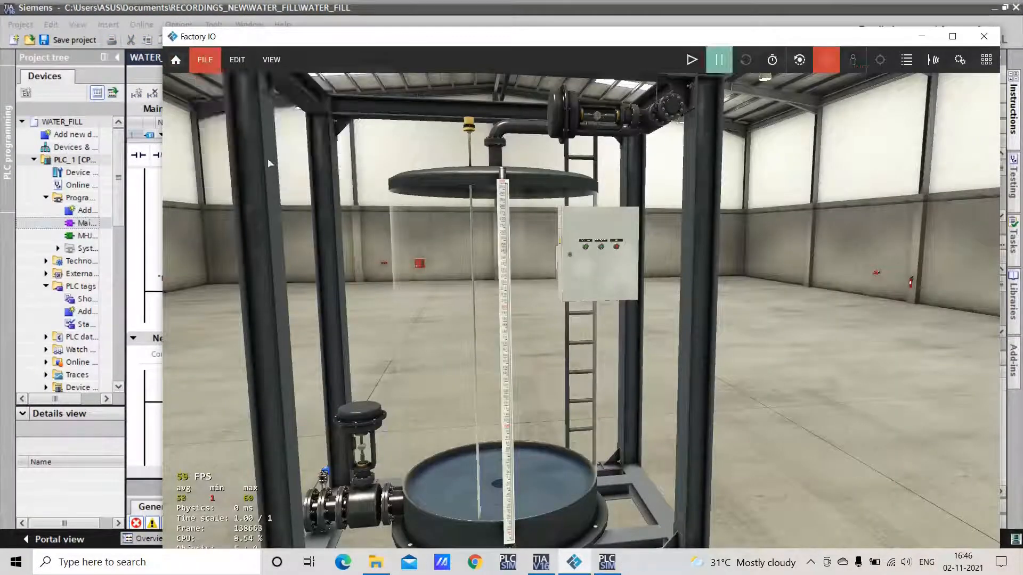
click(826, 59)
click(858, 68)
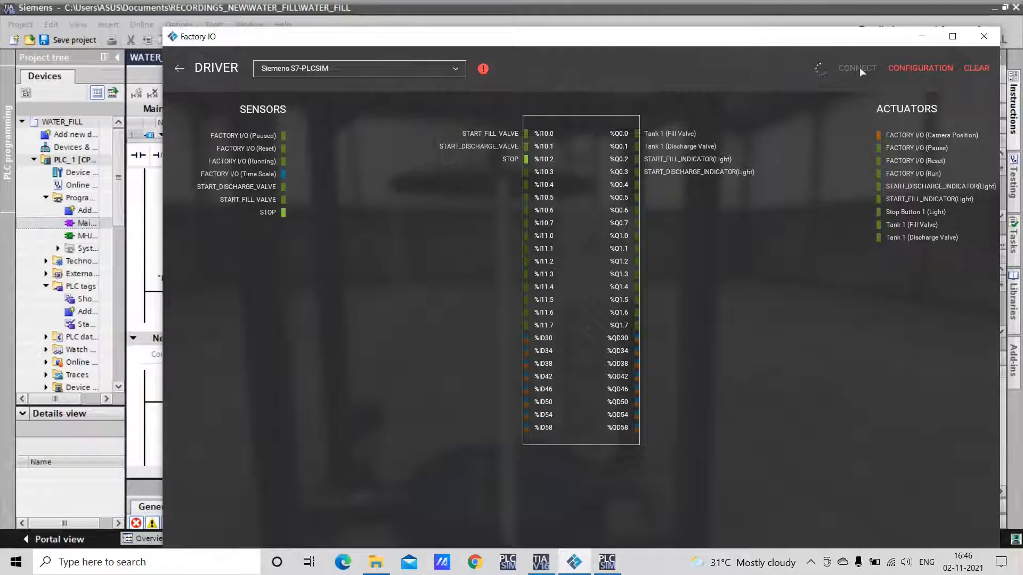
click(179, 69)
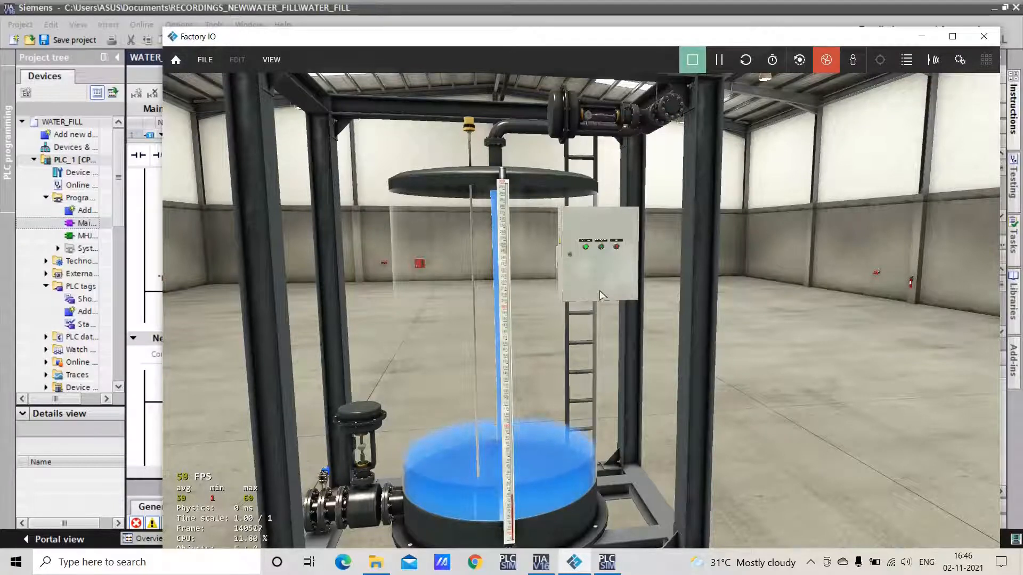
click(602, 248)
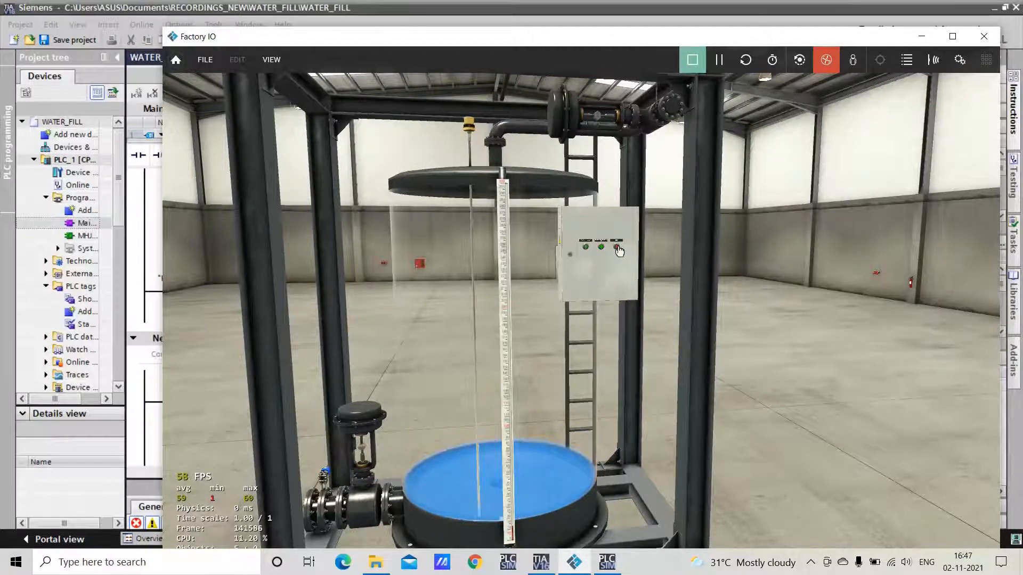
click(587, 248)
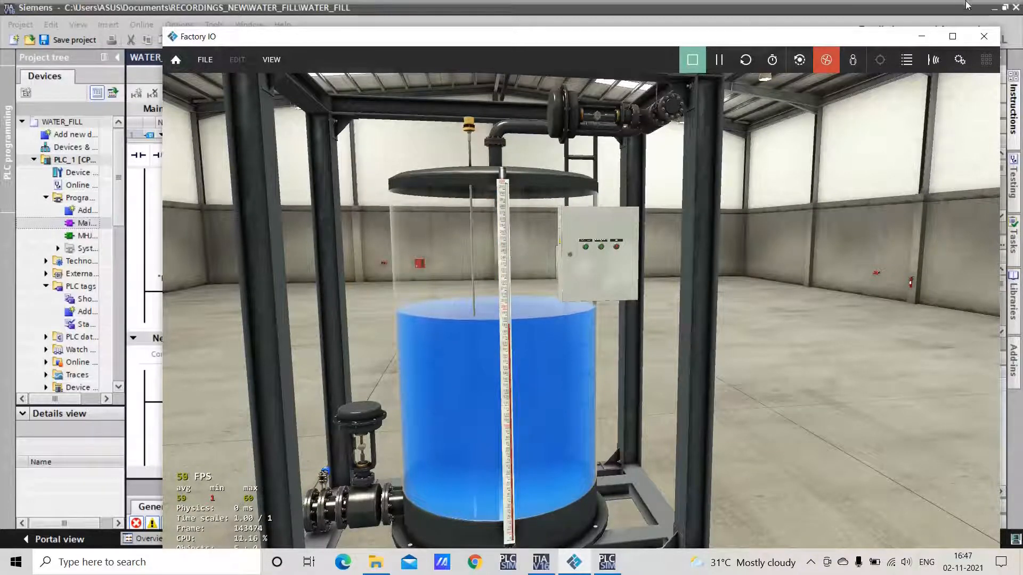
Arrange the TIA Portal and Factory IO windows side by side and narrow the project tree to enlarge the ladder editor.
drag(162, 170, 472, 168)
click(1012, 7)
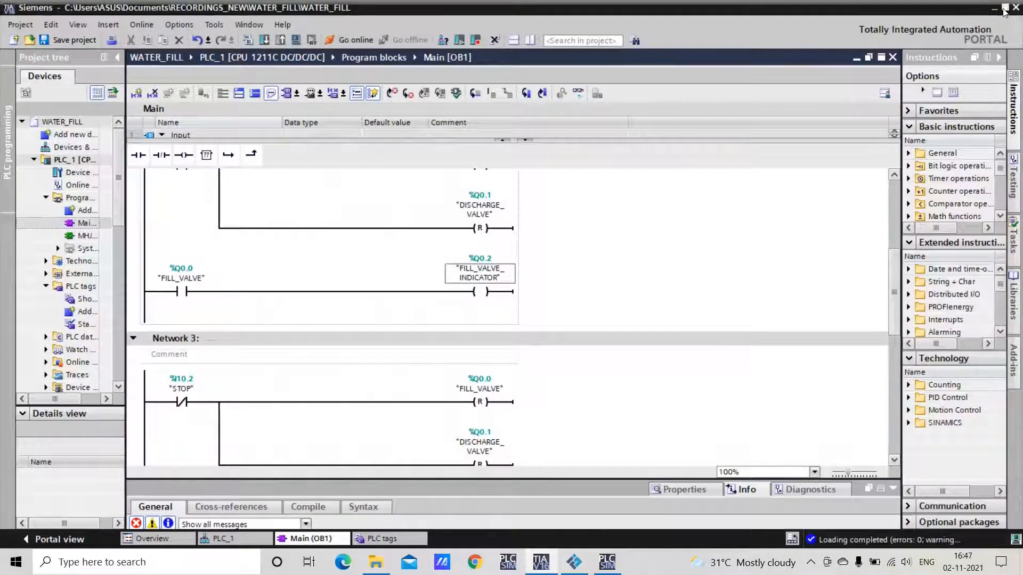
click(1005, 7)
drag(409, 282, 430, 282)
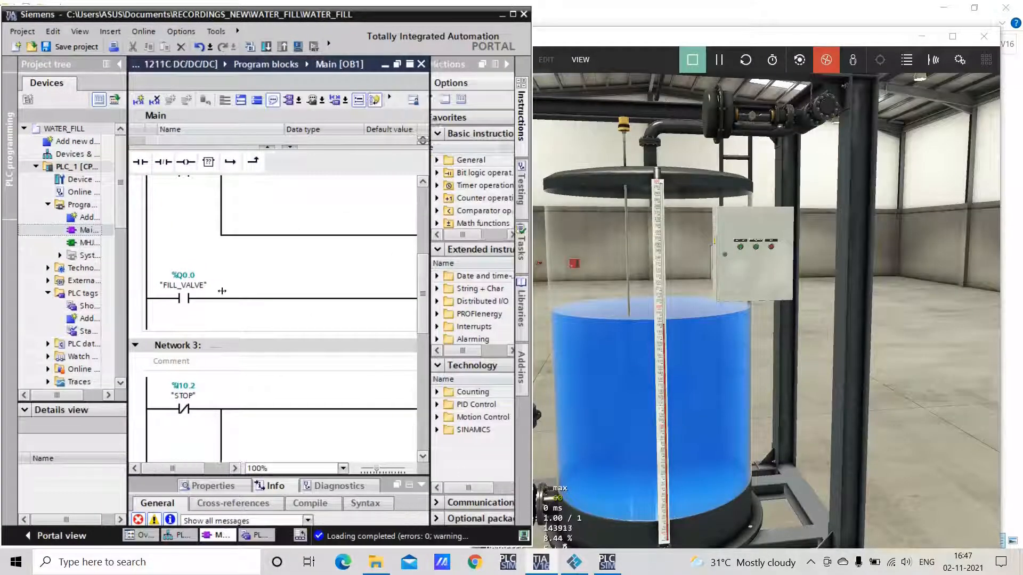
drag(128, 290, 103, 290)
scroll(201, 271, up, 5)
Start filling the tank in the scene and turn on monitoring for Main [OB1] in TIA Portal, keeping both windows side by side.
click(741, 248)
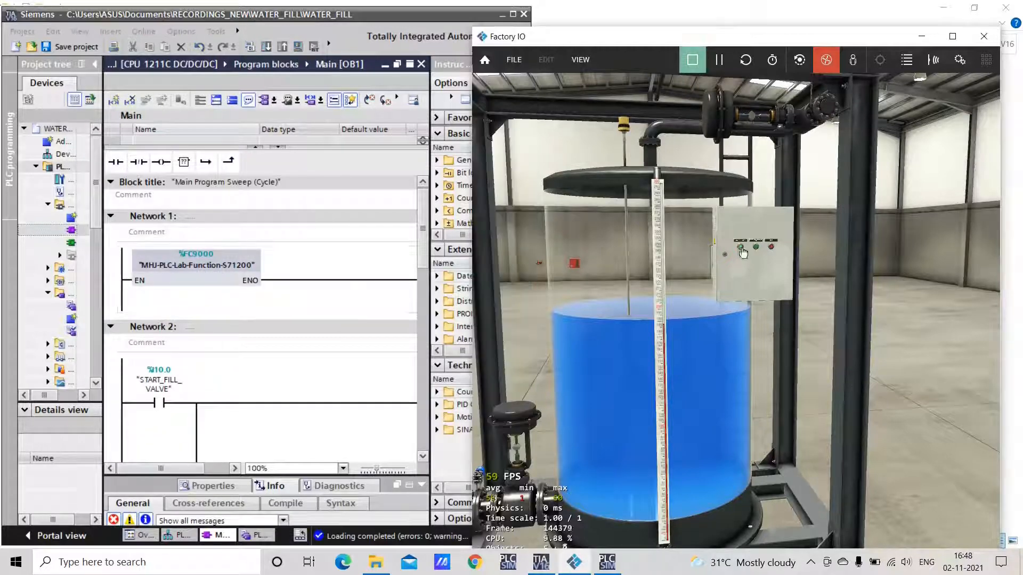
click(381, 312)
scroll(380, 312, down, 6)
click(513, 15)
scroll(516, 230, up, 3)
scroll(516, 230, up, 4)
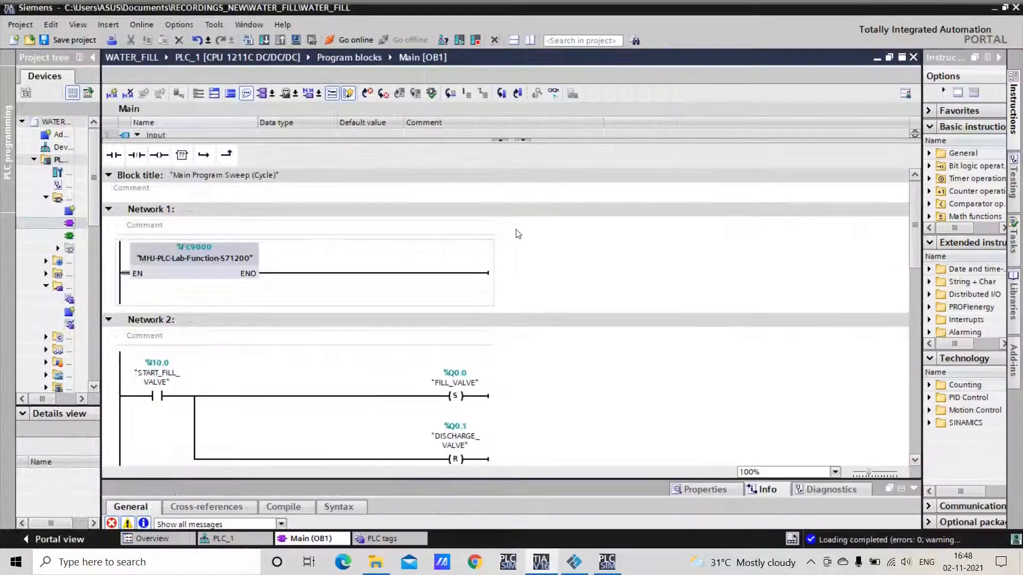
click(554, 93)
scroll(591, 320, down, 3)
click(1005, 7)
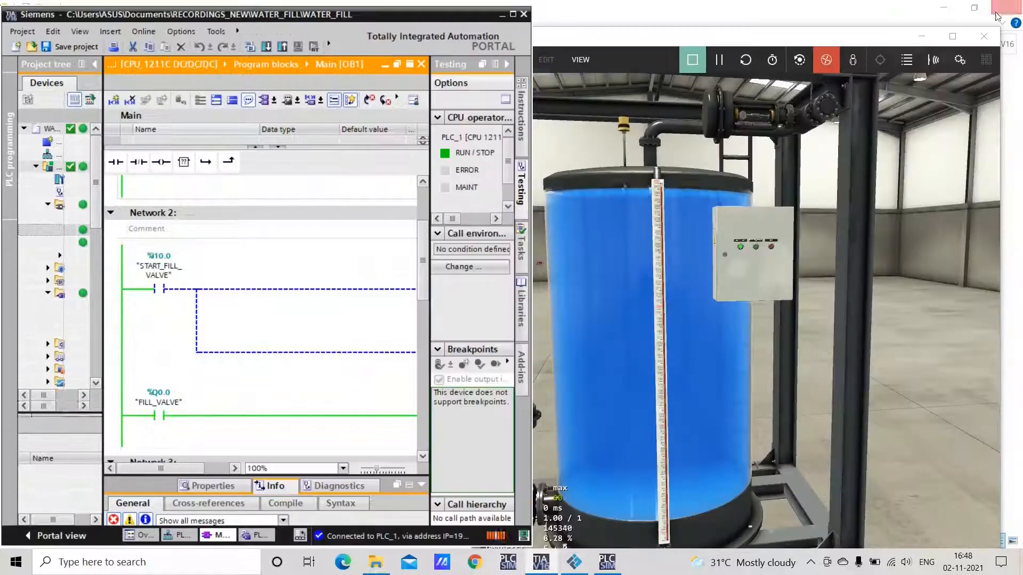
Restart the Factory IO scene's run mode and start filling the empty tank from the control box.
click(692, 59)
click(693, 59)
click(739, 249)
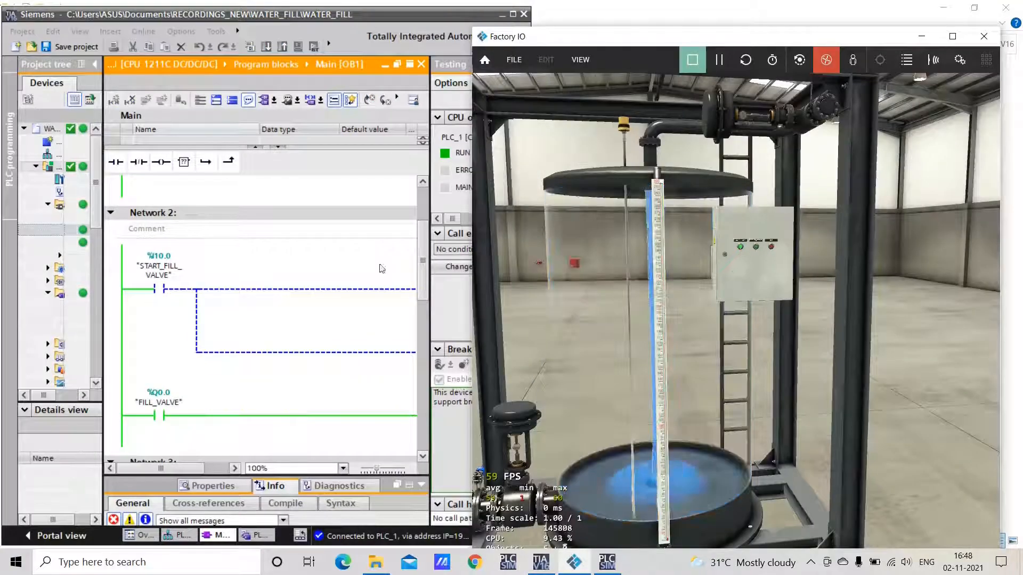
Widen the TIA Portal window and examine the contacts and coils of Networks 2 to 4 online while the tank fills.
click(379, 269)
scroll(380, 269, up, 3)
drag(530, 256, 591, 256)
scroll(331, 301, down, 3)
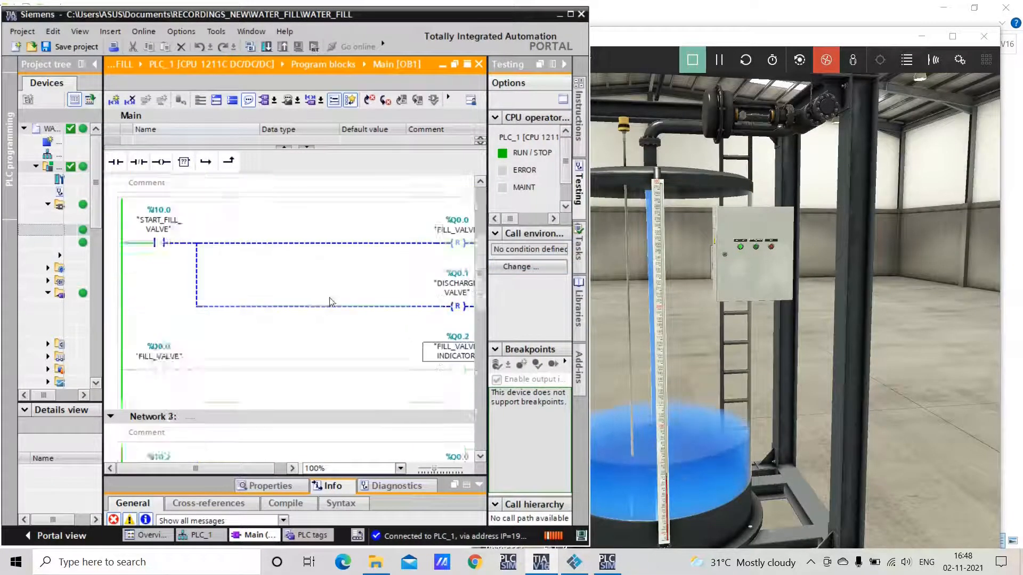
scroll(433, 313, up, 1)
scroll(433, 313, down, 3)
scroll(761, 241, down, 2)
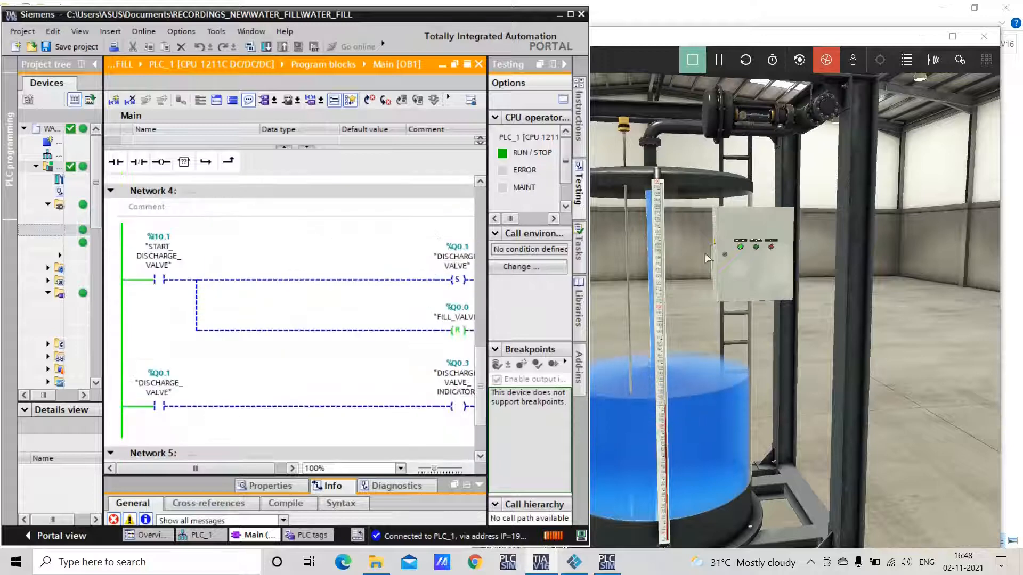
Test the control box's stop button during filling and discharging while checking Networks 3 and 4 of Main [OB1] online.
scroll(762, 242, up, 3)
click(771, 246)
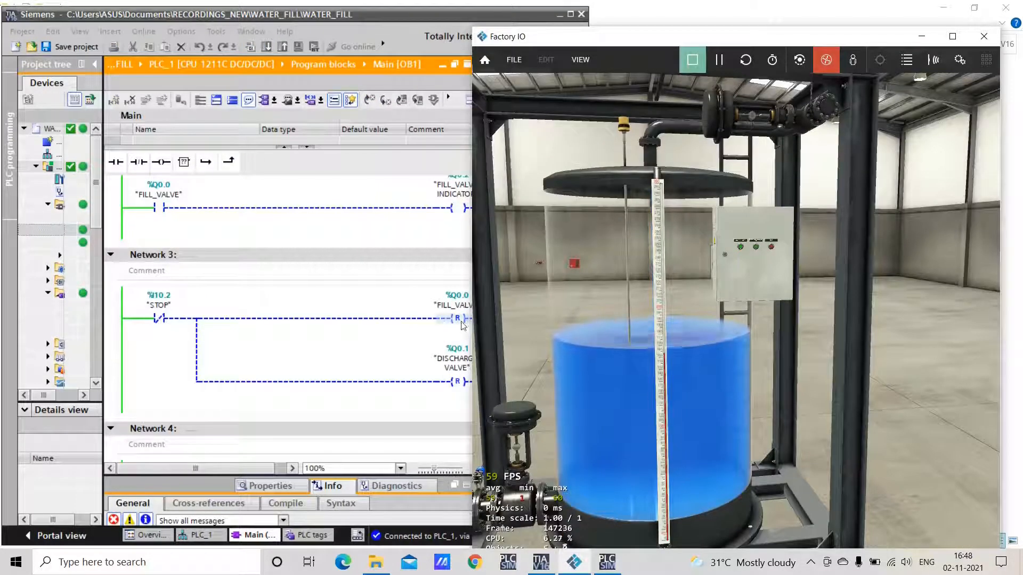
click(320, 344)
scroll(289, 373, down, 3)
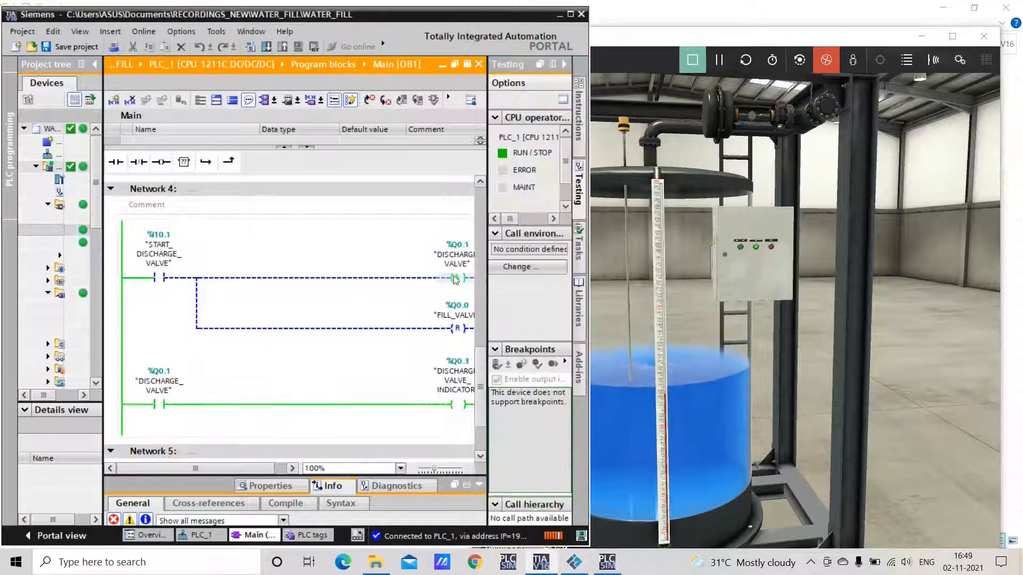
click(770, 247)
click(461, 281)
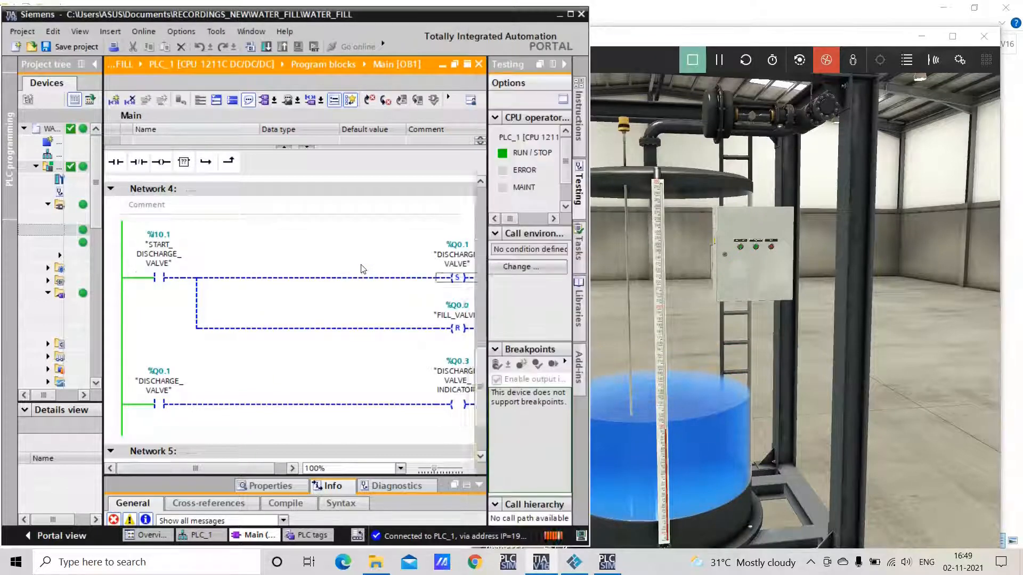
scroll(346, 298, up, 10)
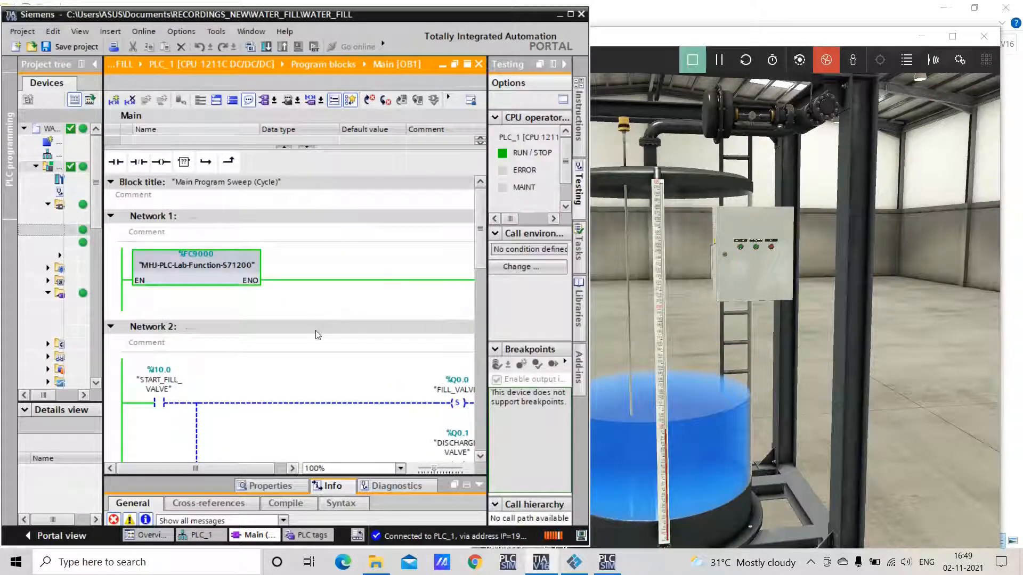